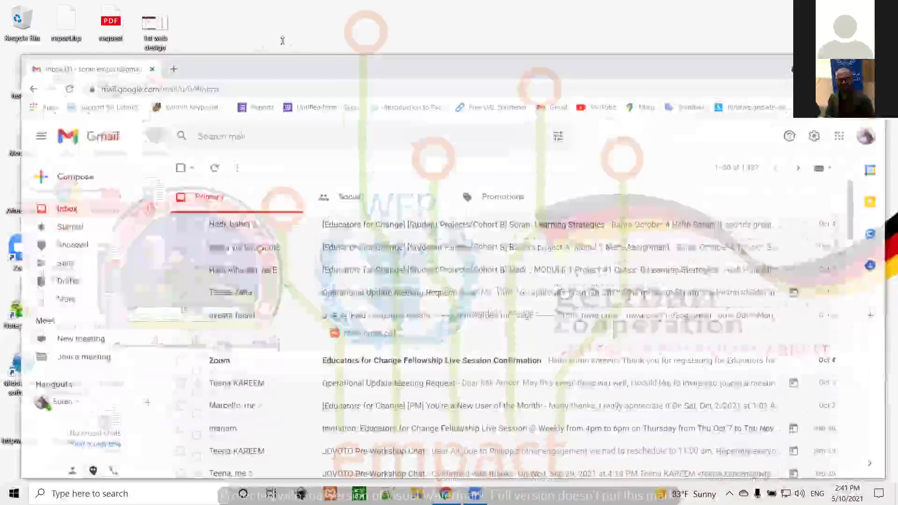
# Load gimp.org in a new Chrome tab to reach the GIMP homepage offering 2.10.28
pyautogui.moveTo(334, 65); pyautogui.dragTo(334, 50)
pyautogui.hotkey('ctrl', 't')
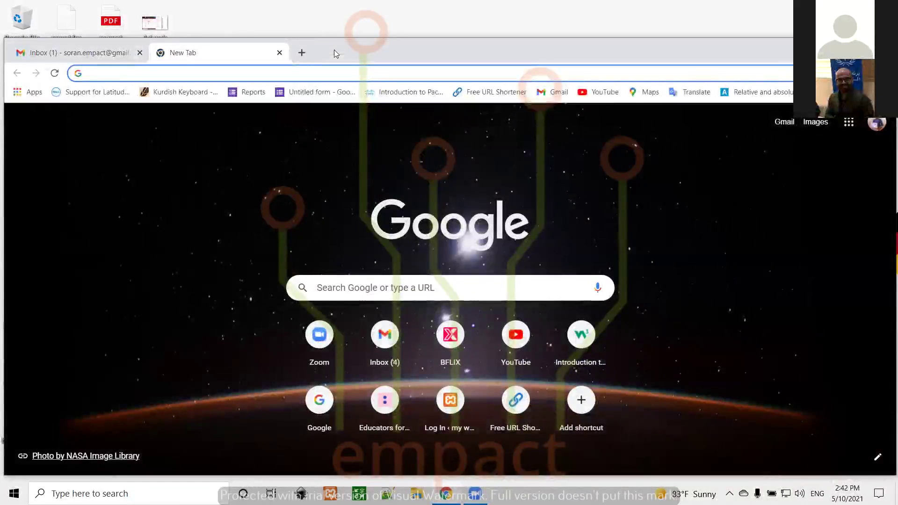
pyautogui.write('g')
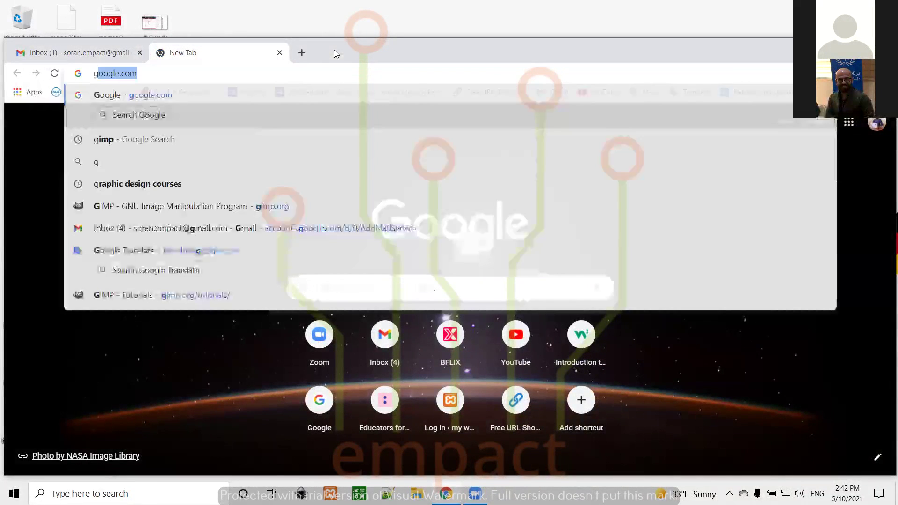
pyautogui.write('imp.')
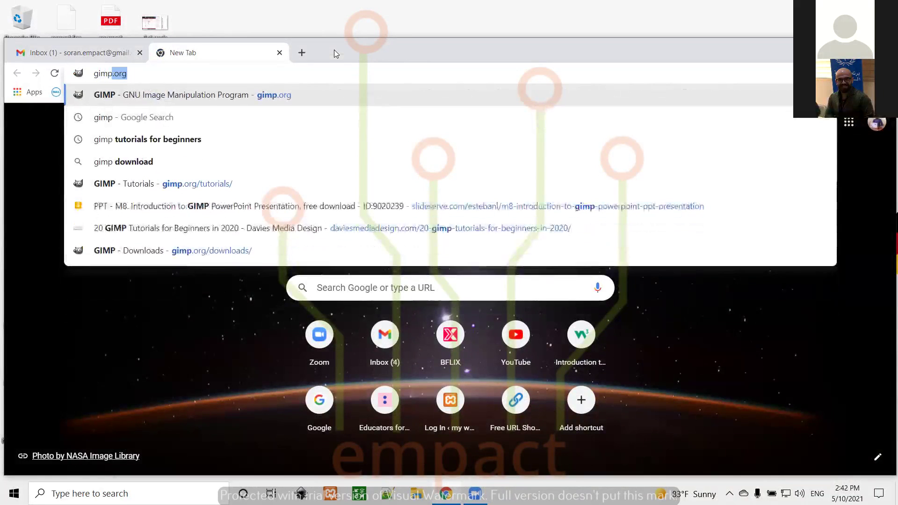
pyautogui.write('org')
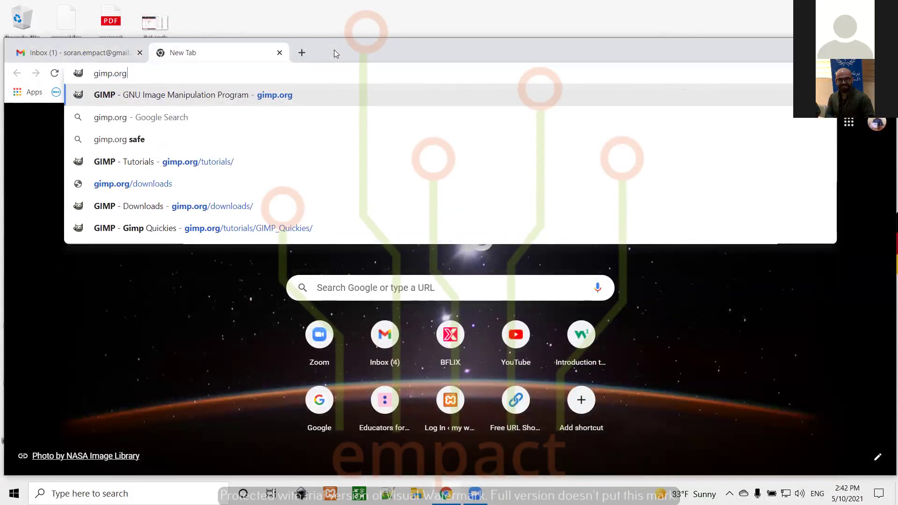
pyautogui.press('Return')
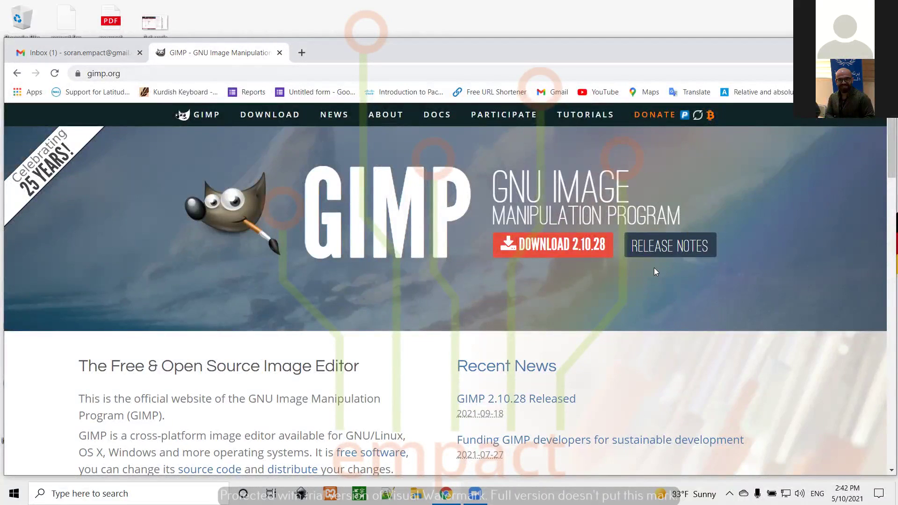
# Go to the GIMP 2.10.28 Downloads page and scroll down to the GIMP for Windows section
pyautogui.scroll(-1, 775, 251)
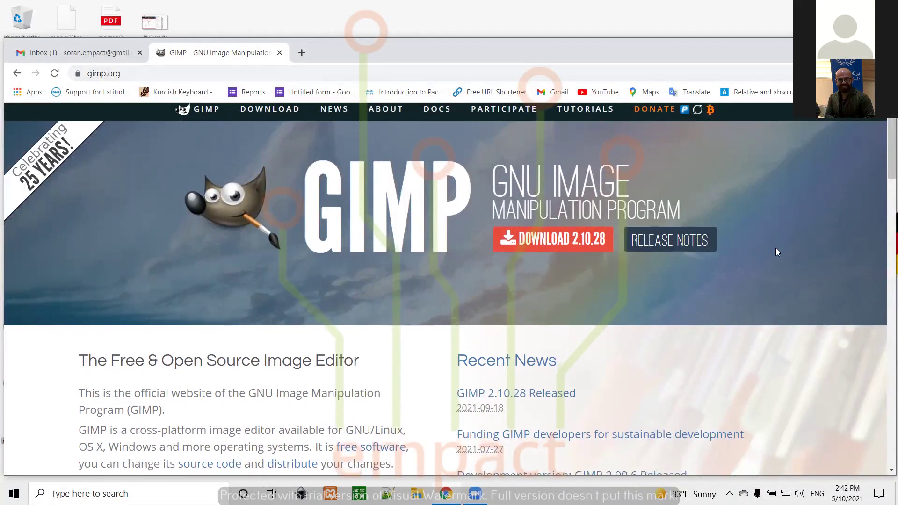
pyautogui.click(552, 242)
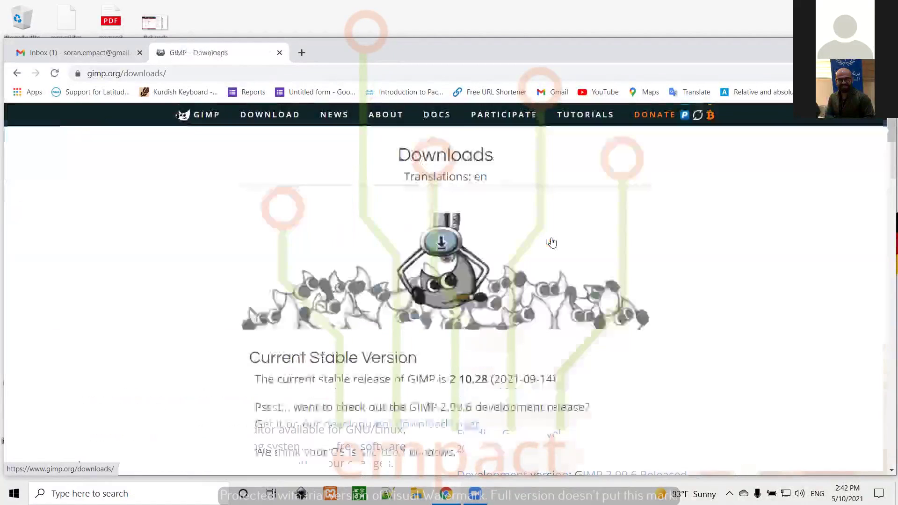
pyautogui.scroll(-4, 552, 242)
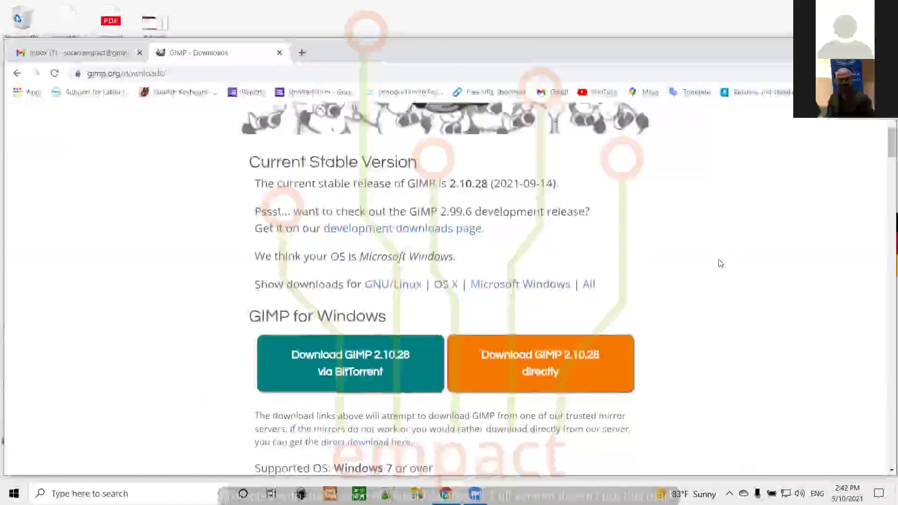
pyautogui.scroll(-1, 720, 263)
pyautogui.scroll(-1, 720, 263)
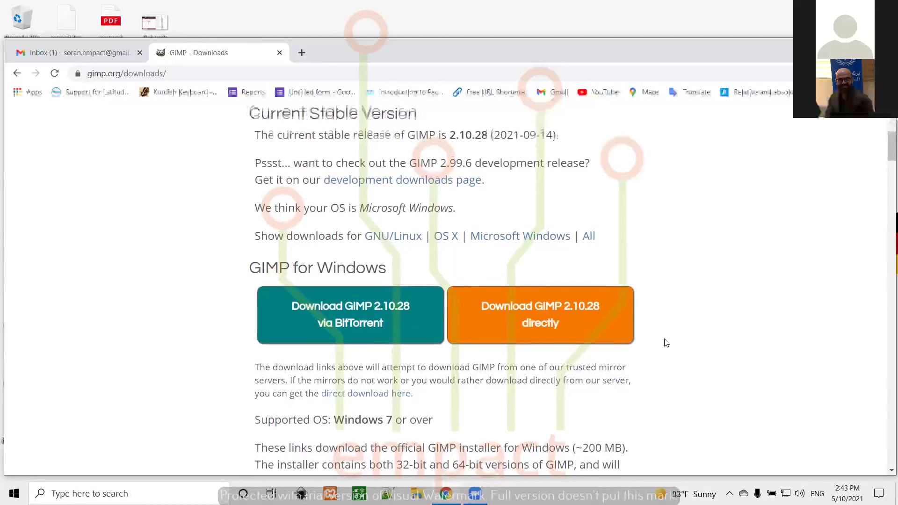
pyautogui.scroll(-1, 663, 341)
# Start the direct download of gimp-2.10.28-setup.exe, then return to the top of the page
pyautogui.click(534, 288)
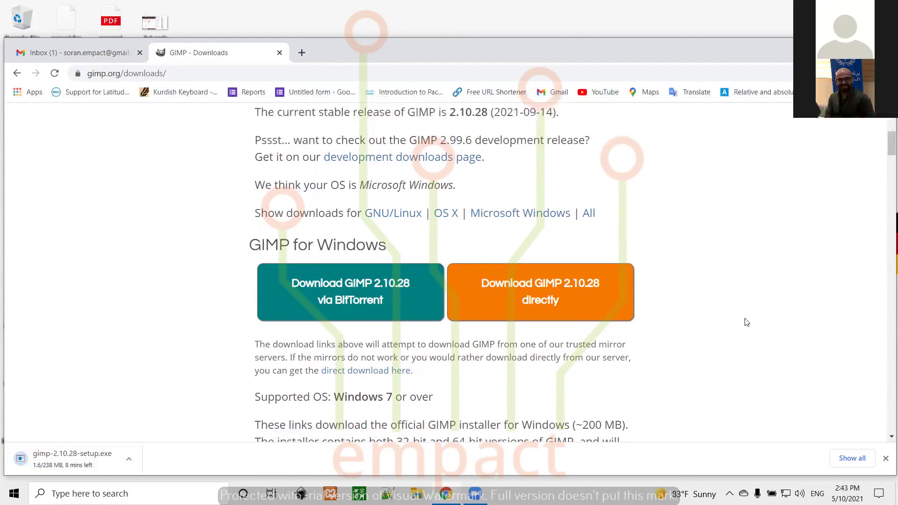
pyautogui.scroll(-2, 750, 323)
pyautogui.scroll(-2, 749, 323)
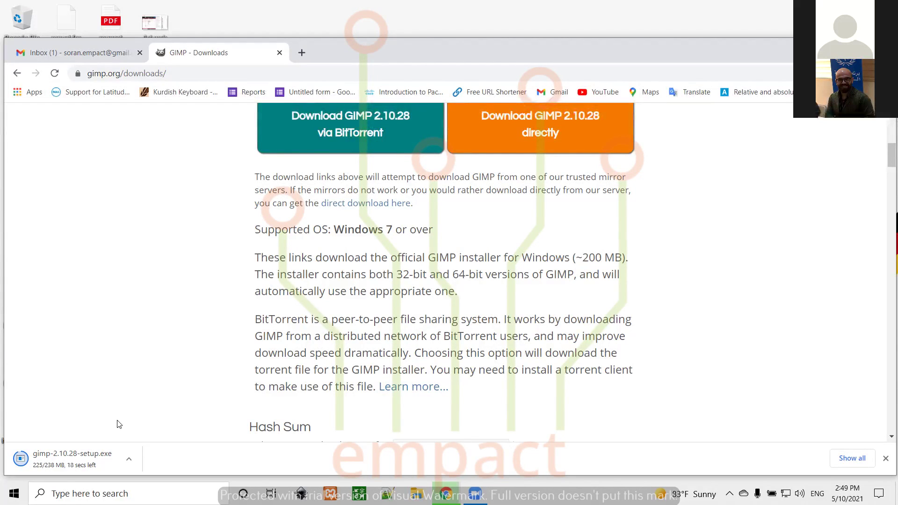
pyautogui.scroll(1, 641, 226)
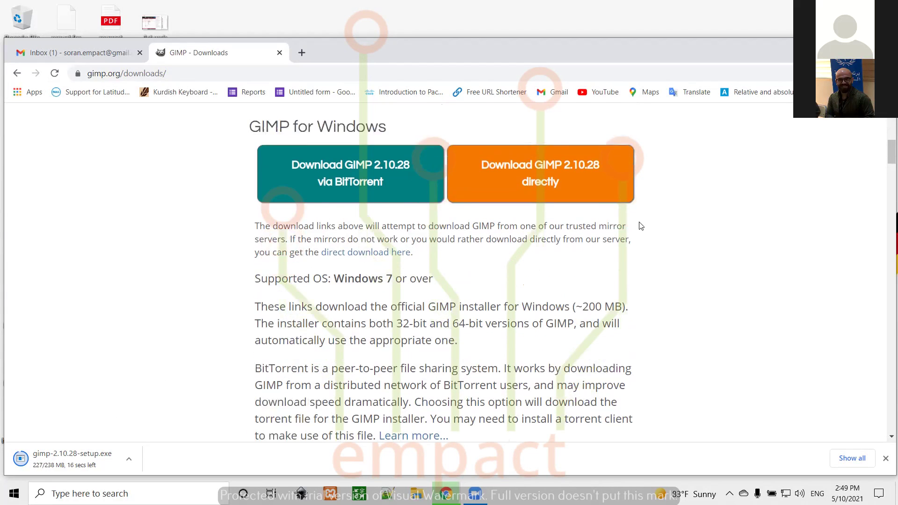
pyautogui.scroll(2, 640, 226)
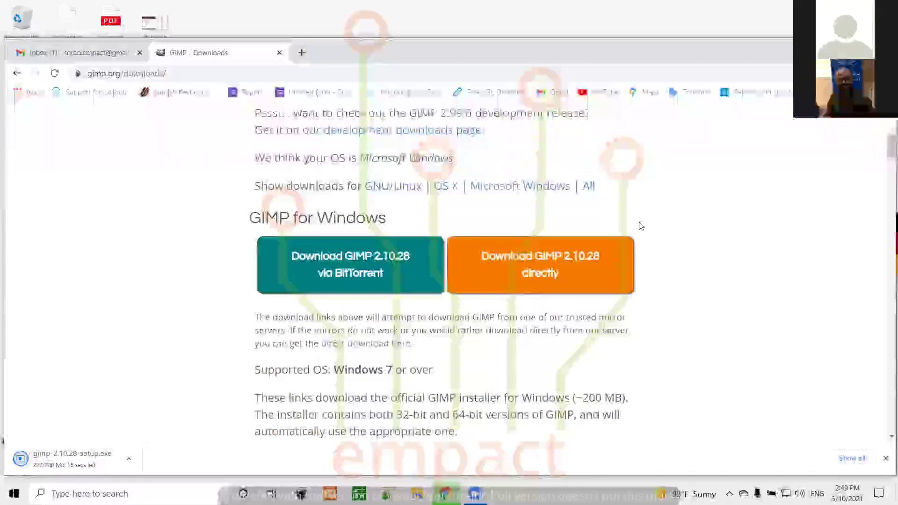
pyautogui.scroll(6, 640, 226)
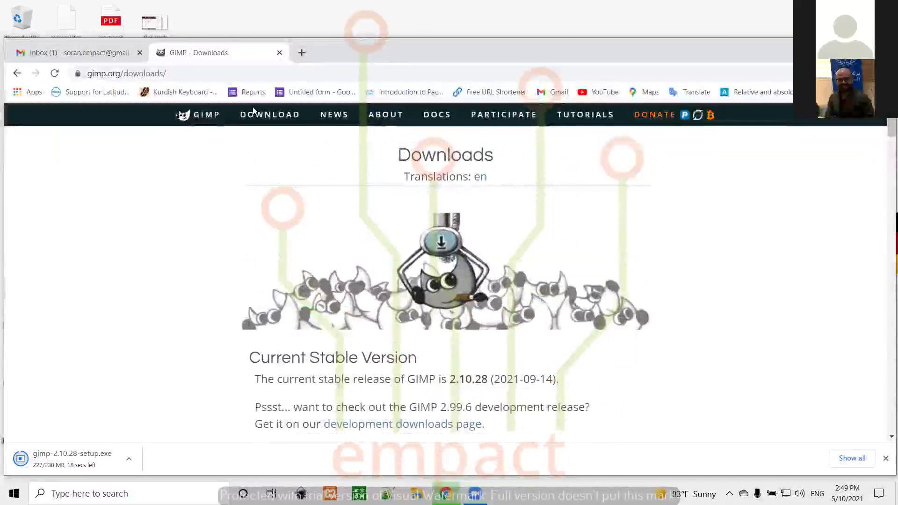
# Return to the gimp.org home page via the logo and open the Tutorials page
pyautogui.click(253, 110)
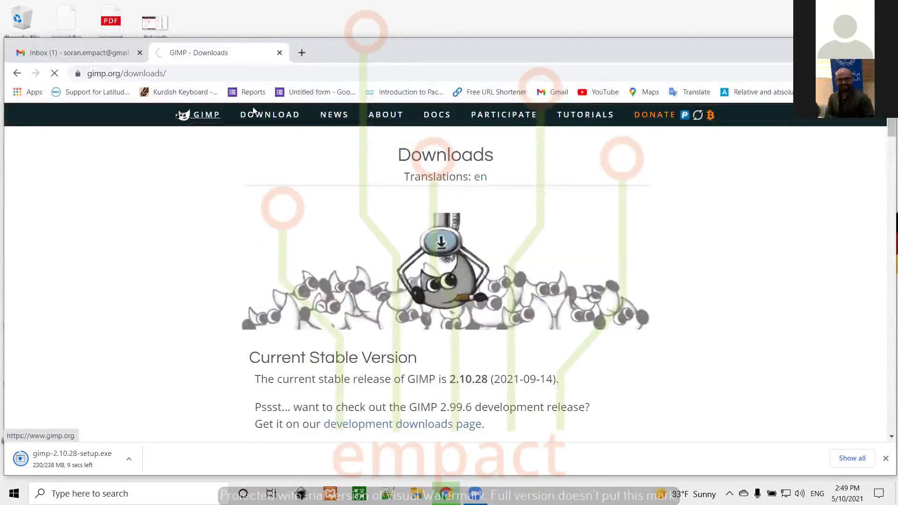
pyautogui.click(202, 117)
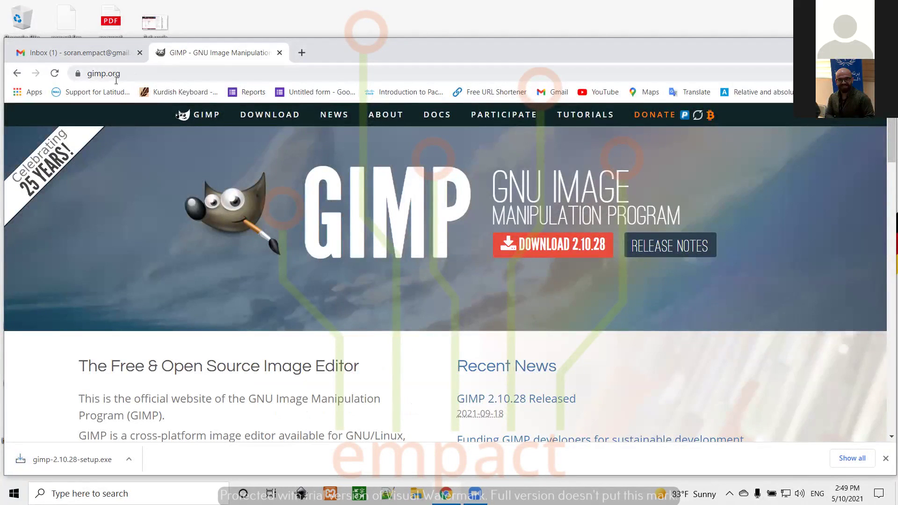
pyautogui.click(587, 116)
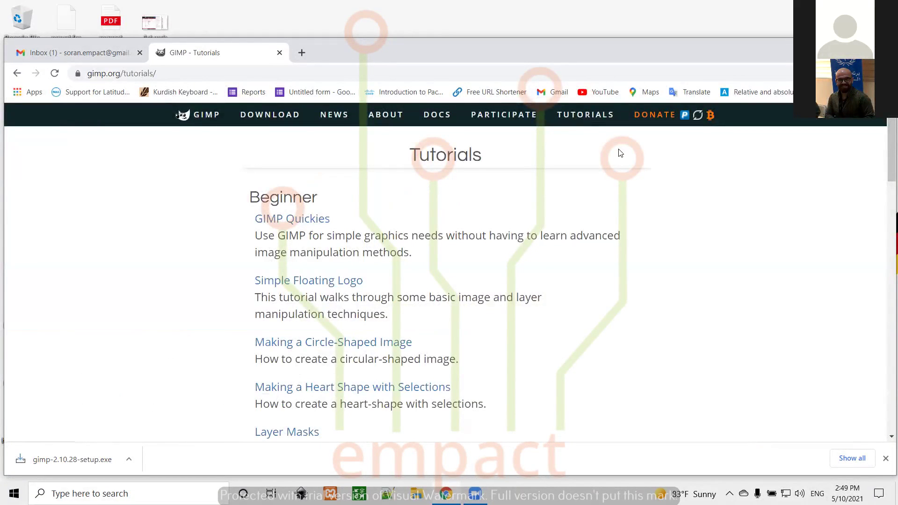
pyautogui.scroll(-1, 620, 153)
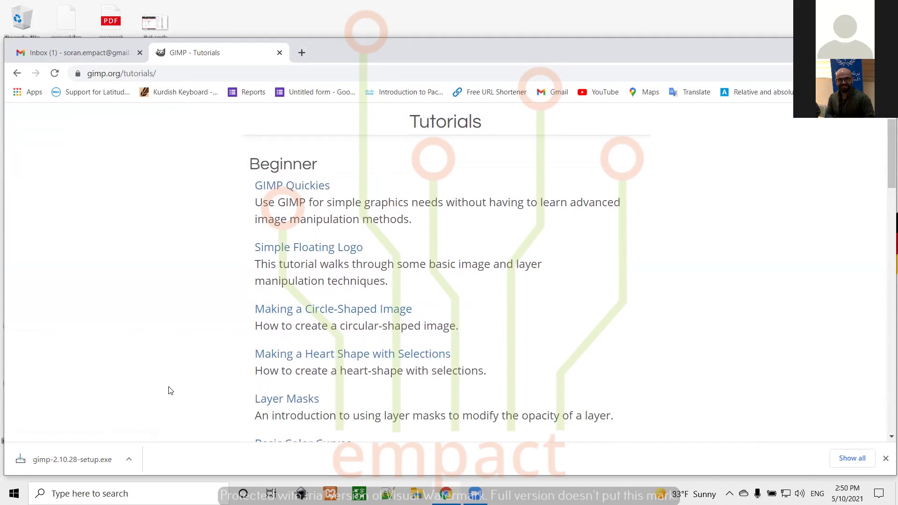
pyautogui.scroll(1, 221, 234)
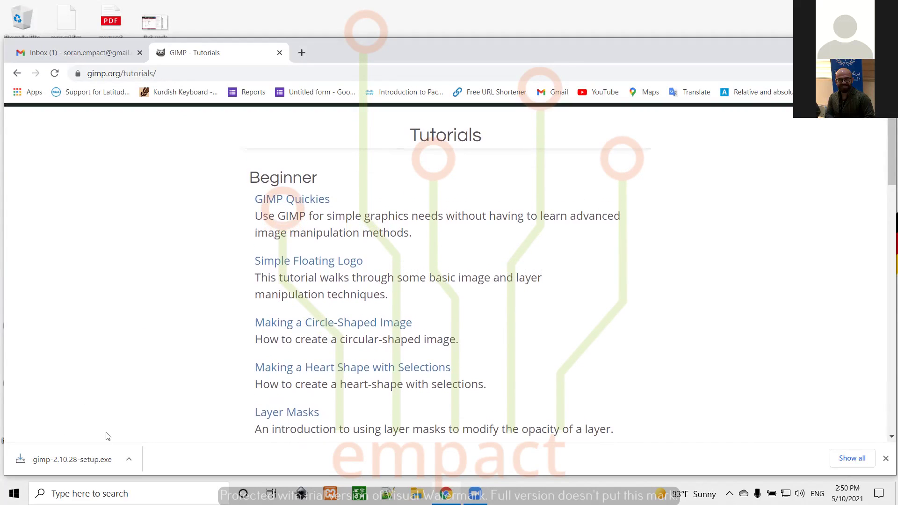
# Launch gimp-2.10.28-setup.exe from the download bar and allow it past the security warning
pyautogui.click(74, 460)
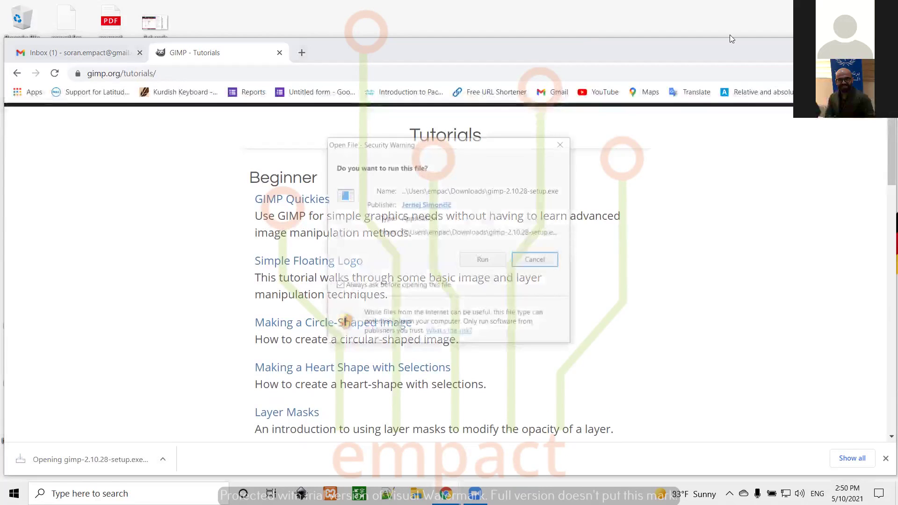
pyautogui.click(483, 260)
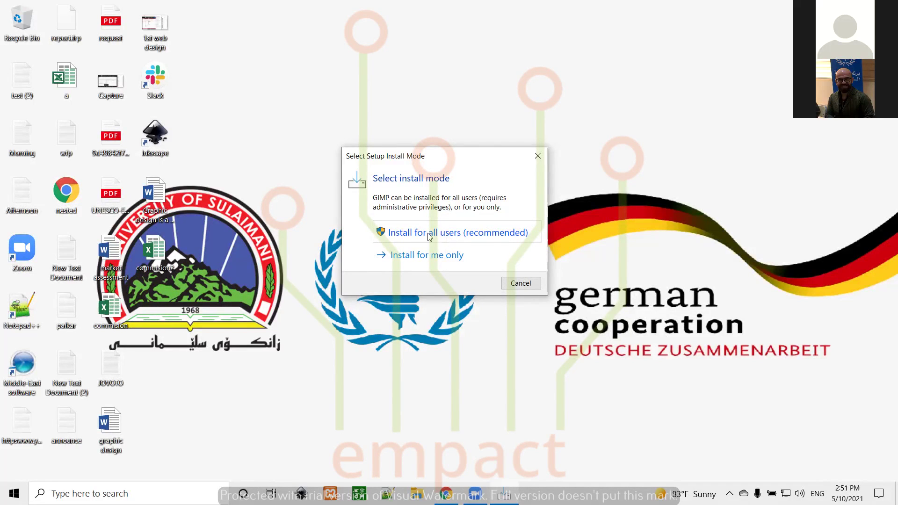
# Choose install for all users and confirm English as the setup language
pyautogui.click(466, 237)
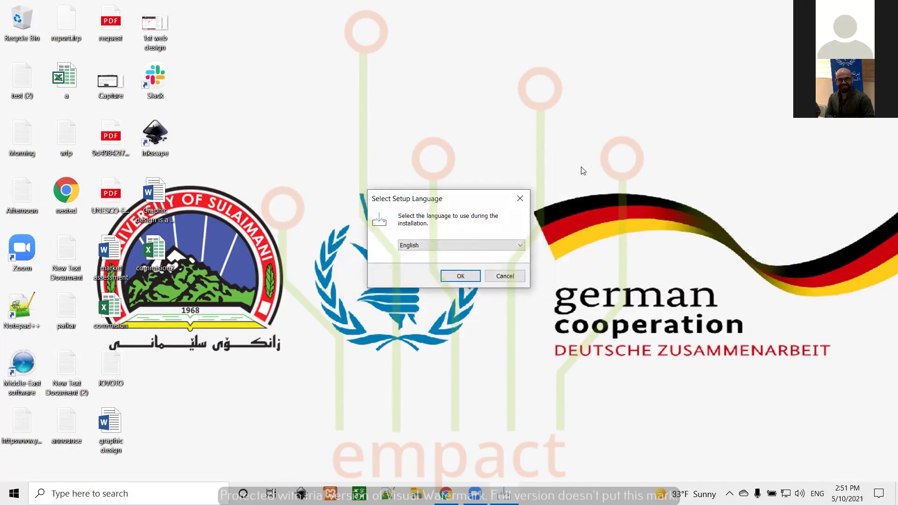
pyautogui.click(516, 247)
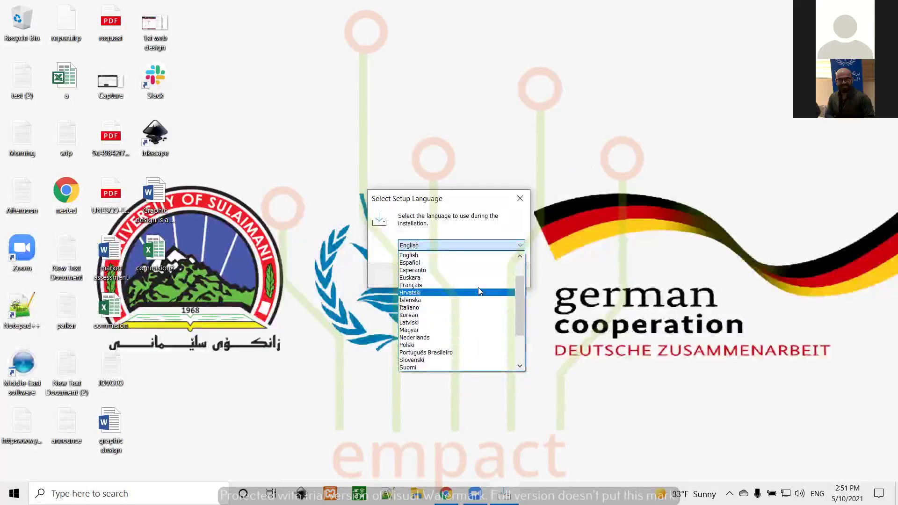
pyautogui.click(469, 255)
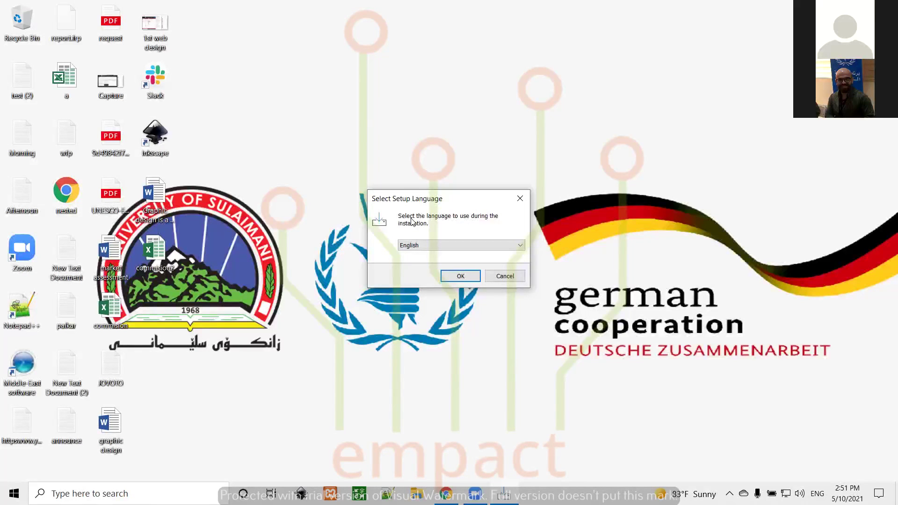
pyautogui.click(460, 276)
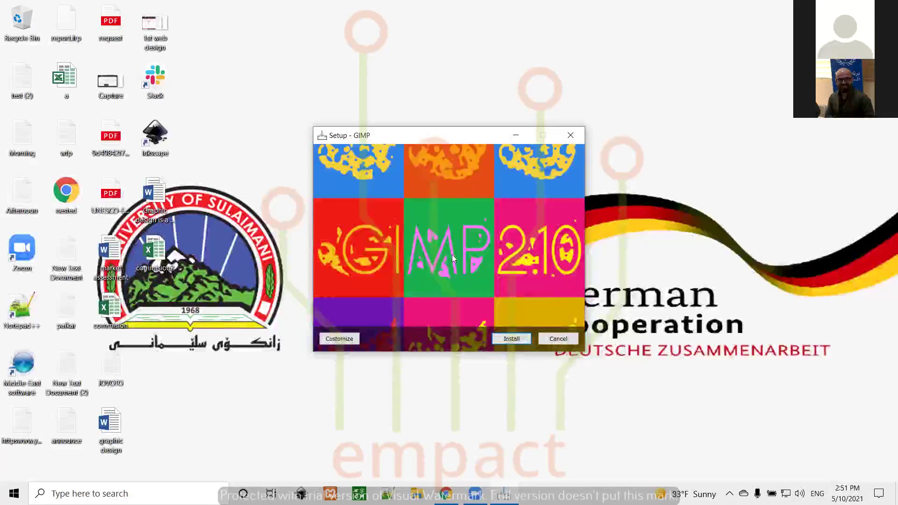
# Begin installing GIMP 2.10 from the Setup window
pyautogui.click(513, 338)
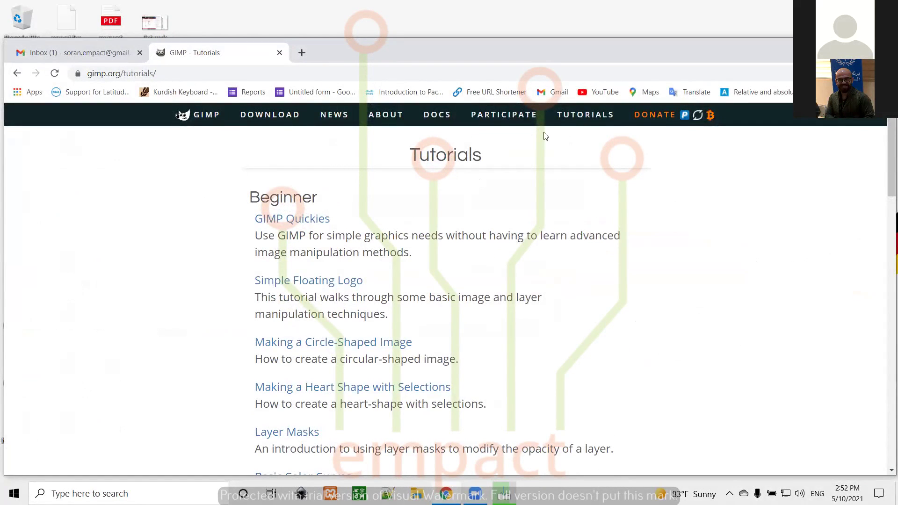
# Scroll through the gimp.org tutorial list and back up to the Beginner tutorials
pyautogui.scroll(-1, 545, 136)
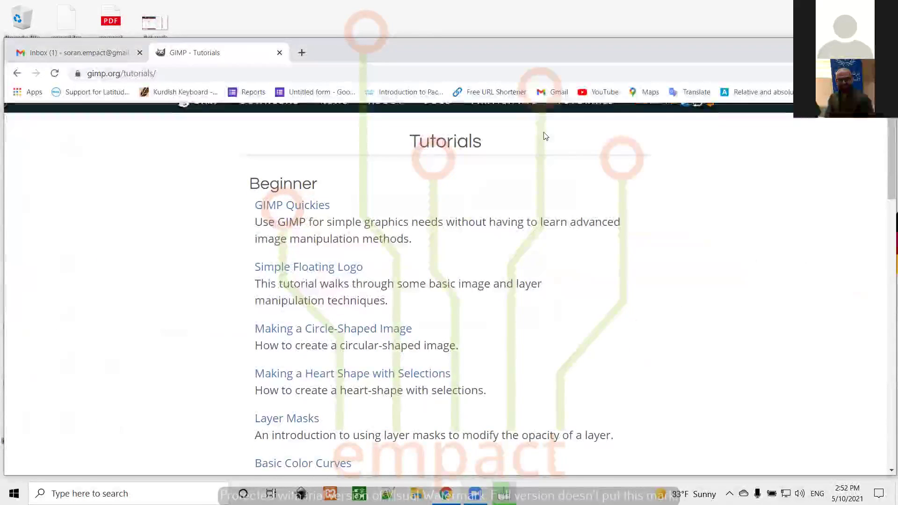
pyautogui.scroll(-8, 545, 136)
pyautogui.scroll(-2, 546, 136)
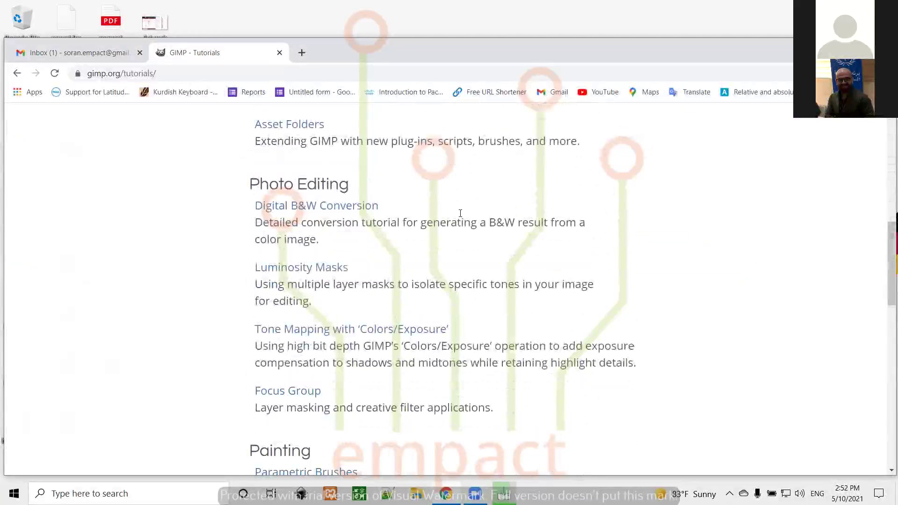
pyautogui.scroll(-6, 476, 216)
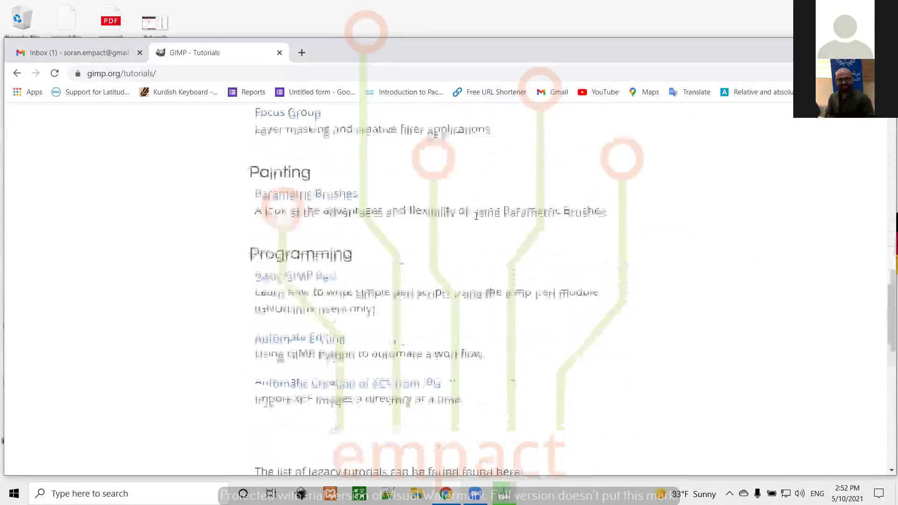
pyautogui.scroll(-4, 409, 250)
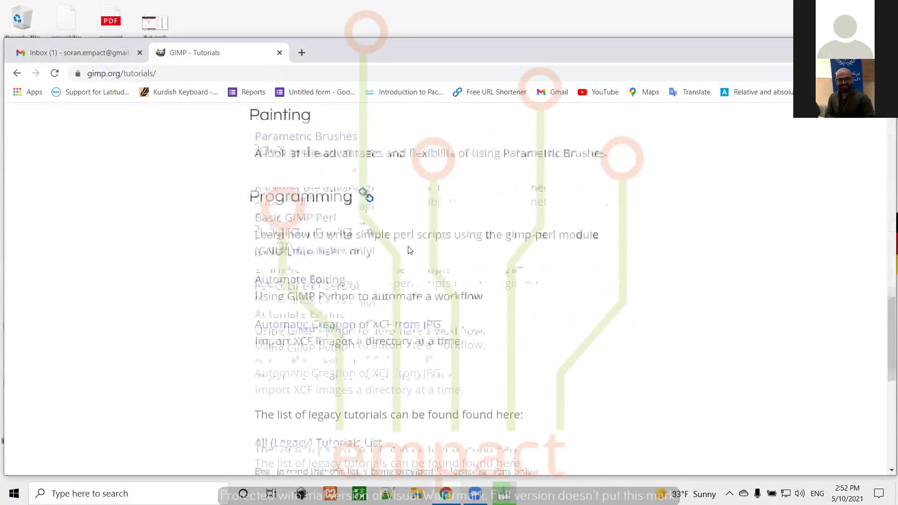
pyautogui.scroll(4, 409, 250)
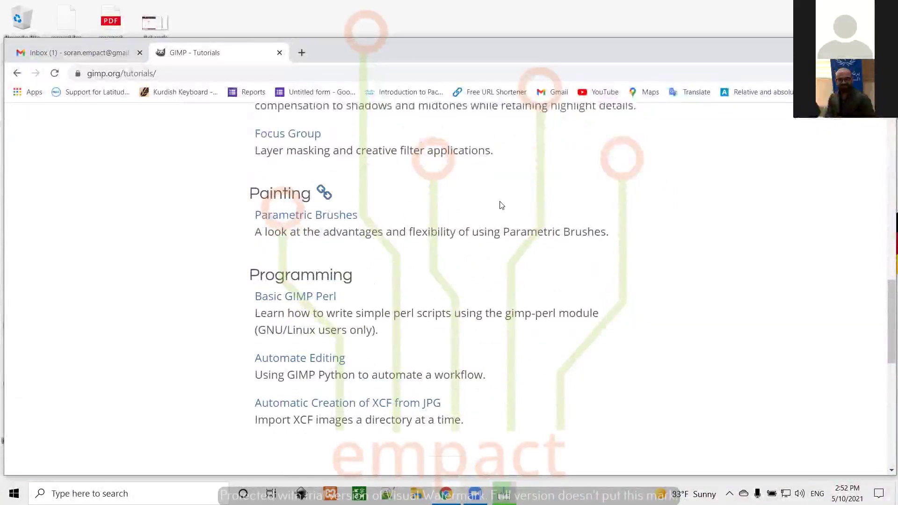
pyautogui.scroll(5, 500, 204)
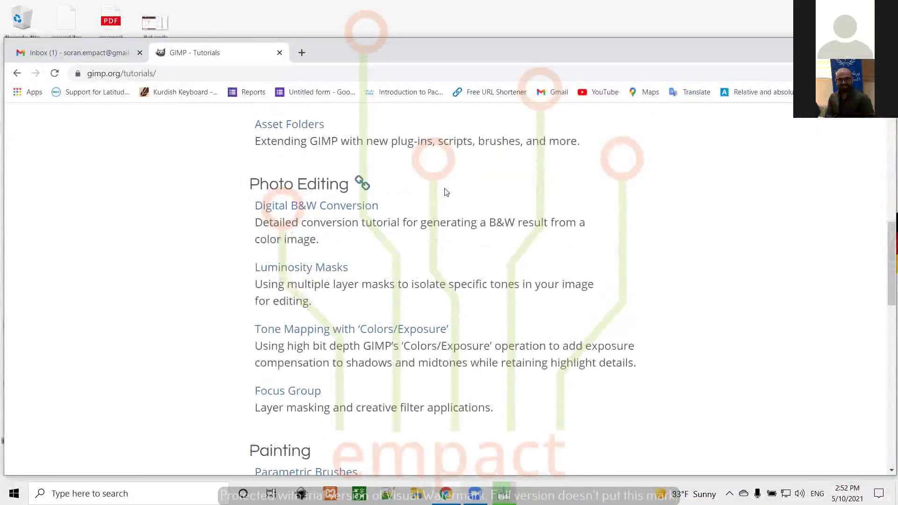
pyautogui.scroll(7, 444, 191)
pyautogui.scroll(3, 444, 191)
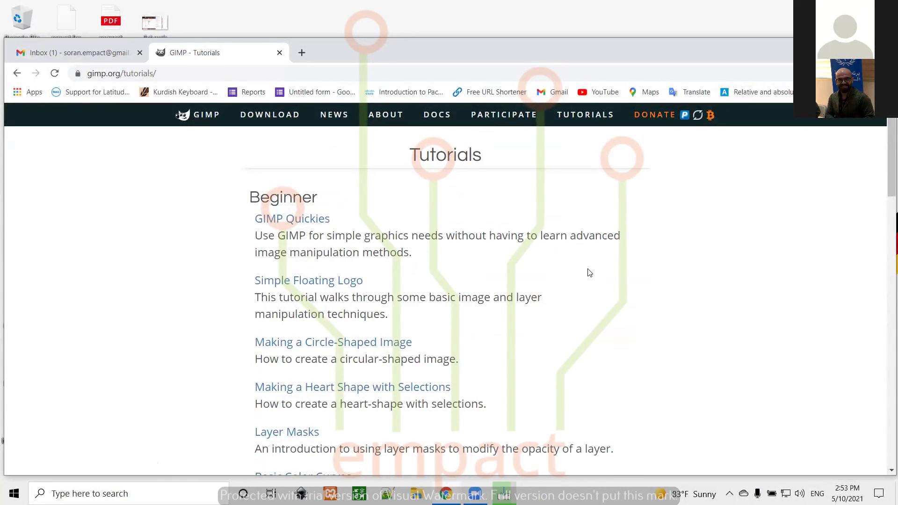
# Open the GIMP Quickies tutorial and read through its scaling, JPEG quality and cropping sections
pyautogui.click(303, 225)
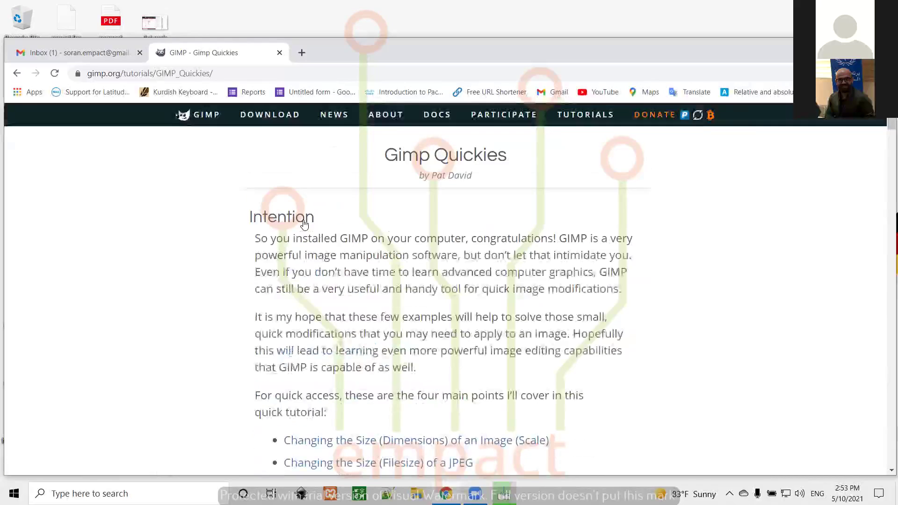
pyautogui.scroll(-3, 704, 283)
pyautogui.scroll(-9, 704, 282)
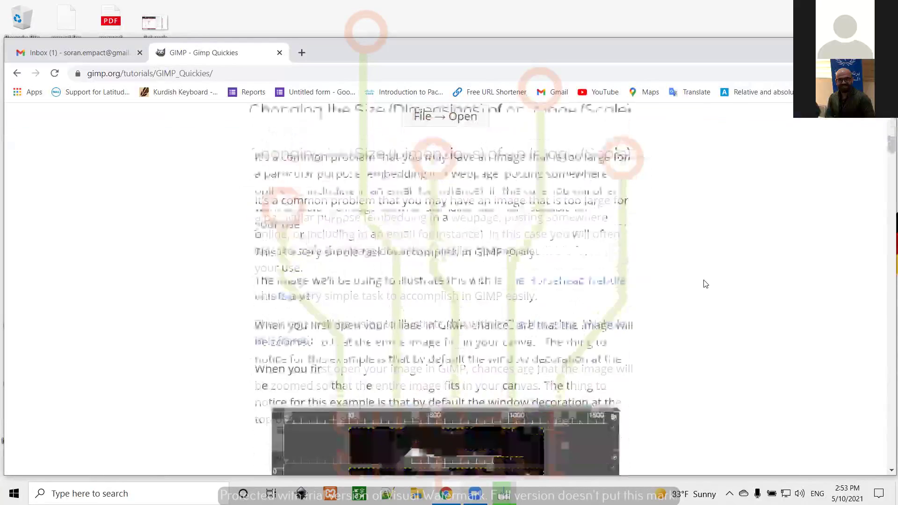
pyautogui.scroll(-15, 705, 283)
pyautogui.scroll(-12, 705, 284)
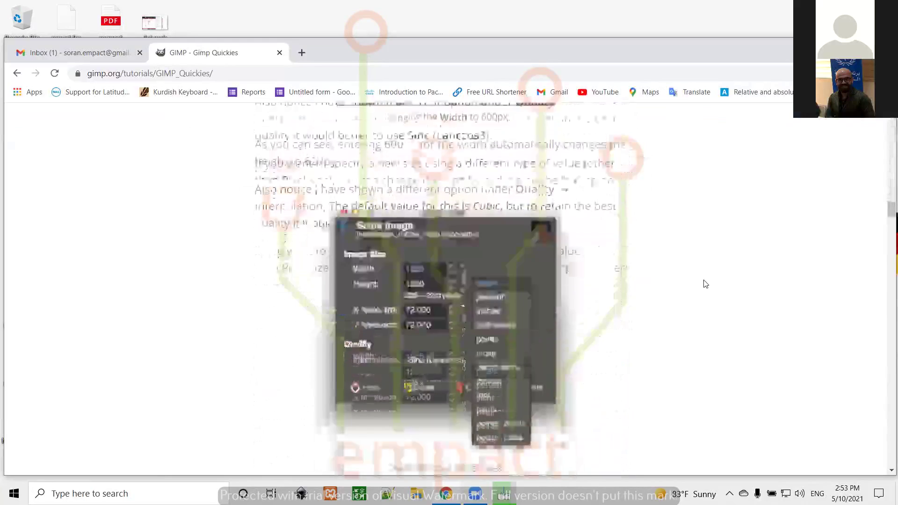
pyautogui.scroll(-15, 705, 284)
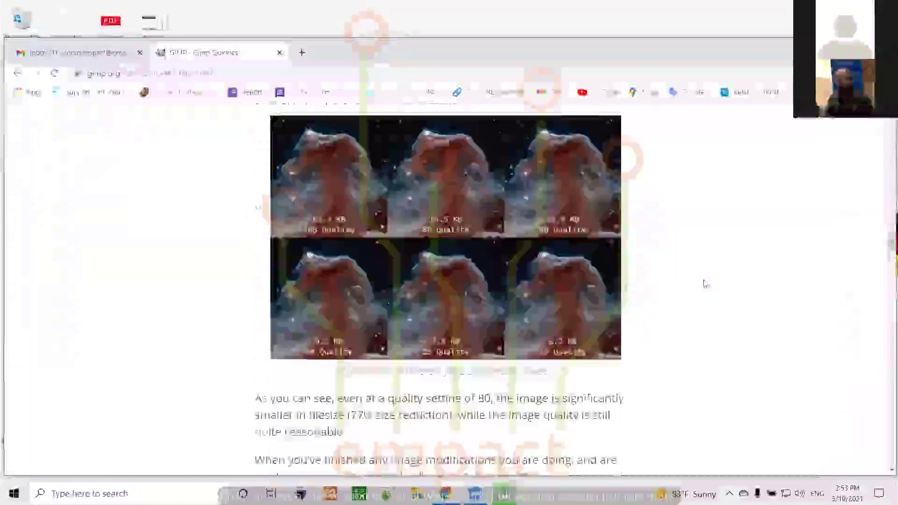
pyautogui.scroll(-15, 705, 284)
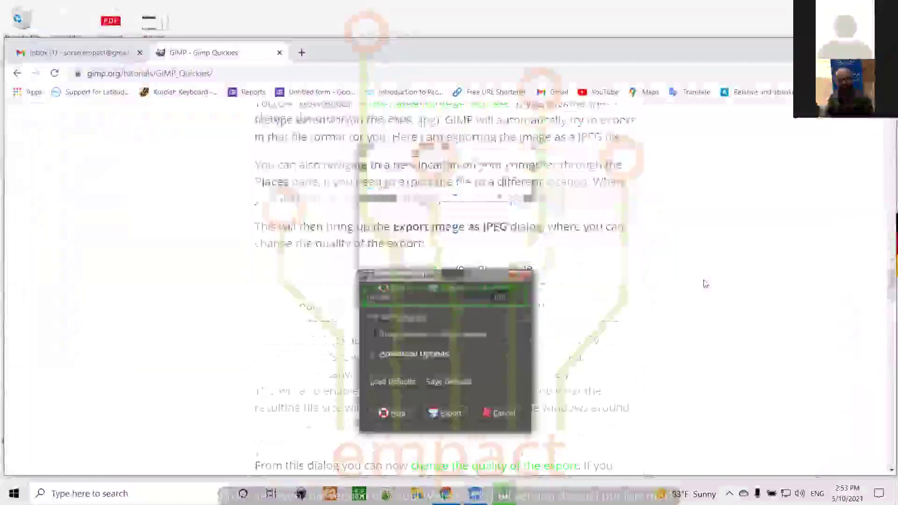
pyautogui.scroll(-15, 705, 284)
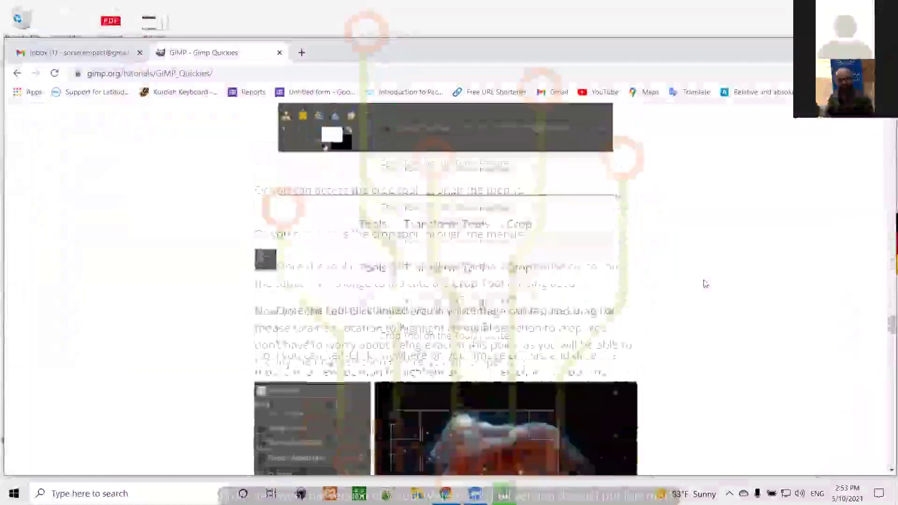
pyautogui.scroll(-10, 705, 284)
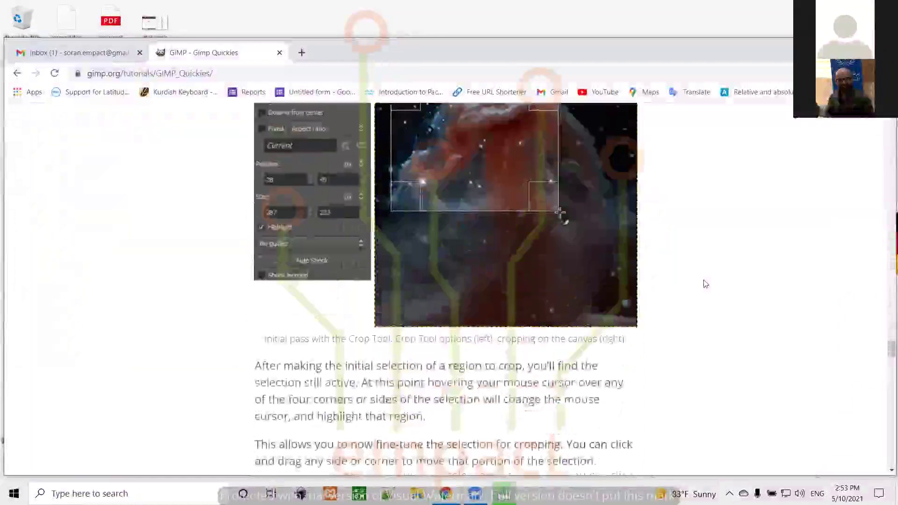
pyautogui.scroll(-12, 705, 284)
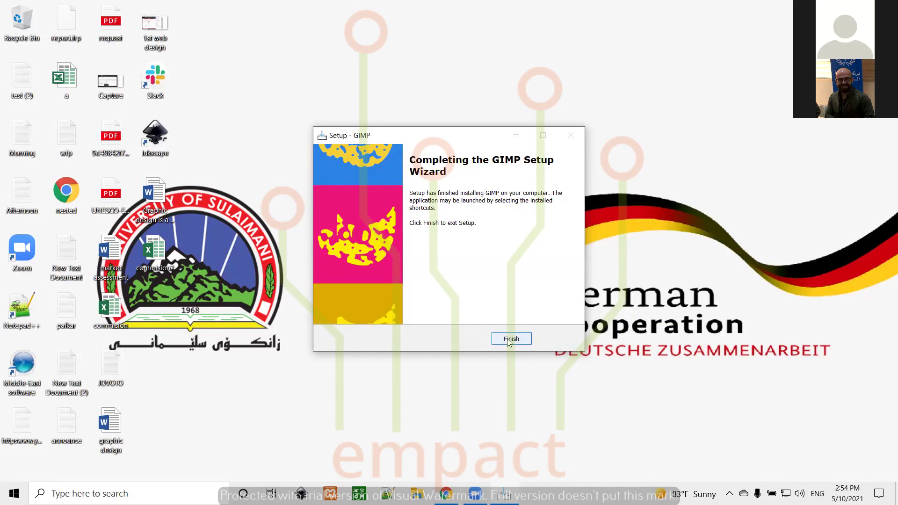
# Close the GIMP setup wizard with Finish once installation completes
pyautogui.click(510, 339)
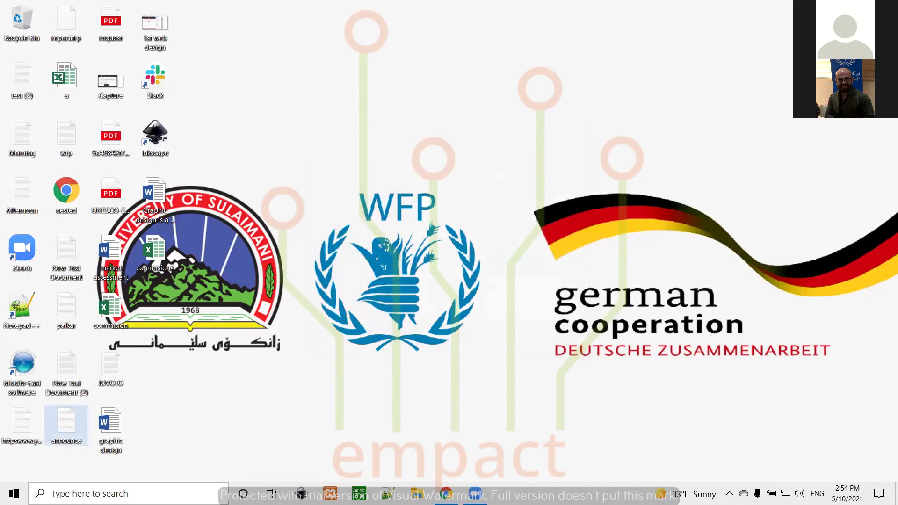
# Search Windows for 'gim' and launch GIMP 2.10.28 from the best match
pyautogui.click(108, 493)
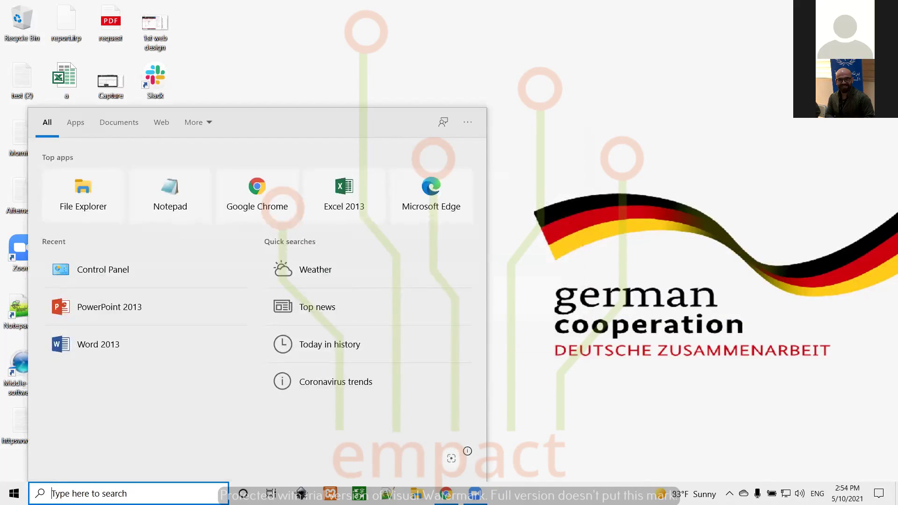
pyautogui.write('gim')
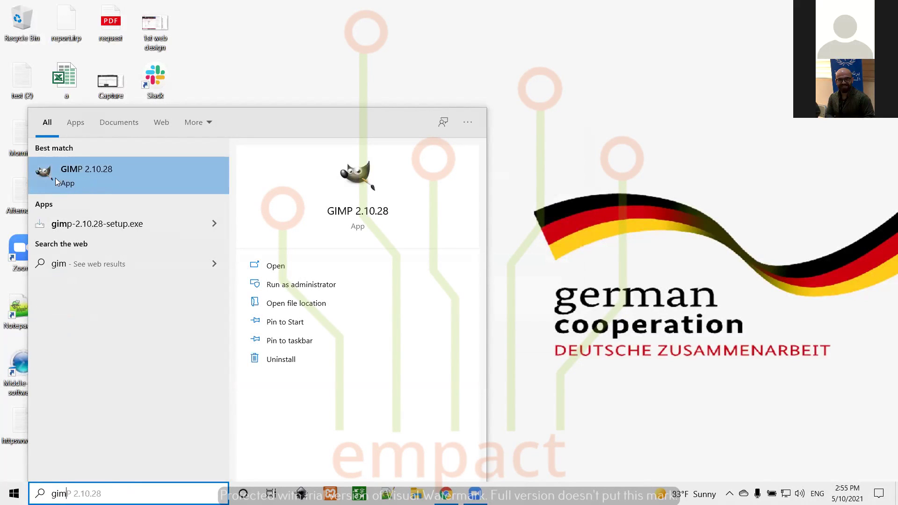
pyautogui.click(92, 180)
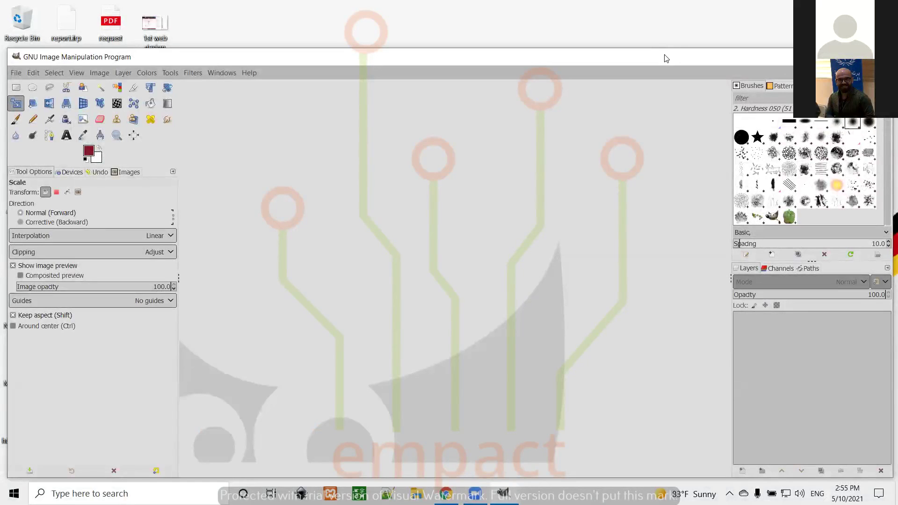
# Nudge the GIMP window up, then open the Edit menu and browse the menus
pyautogui.moveTo(666, 56); pyautogui.dragTo(666, 46)
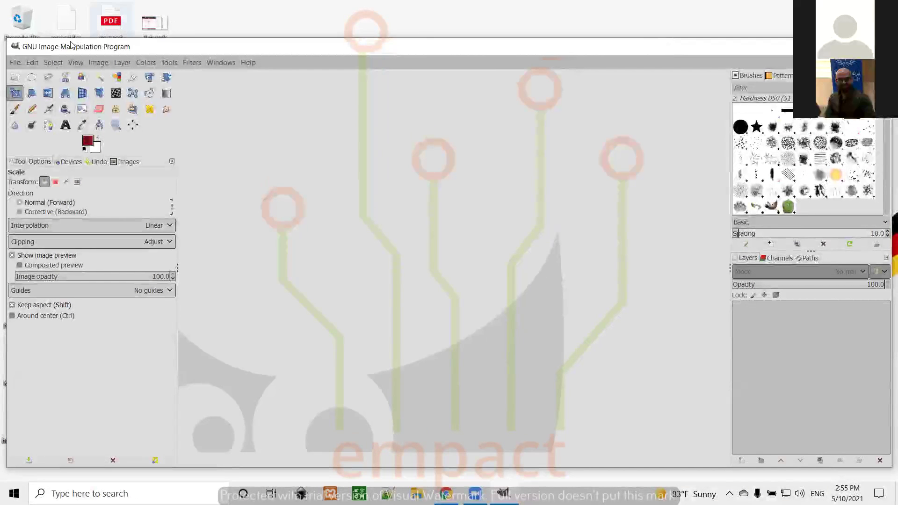
pyautogui.click(31, 63)
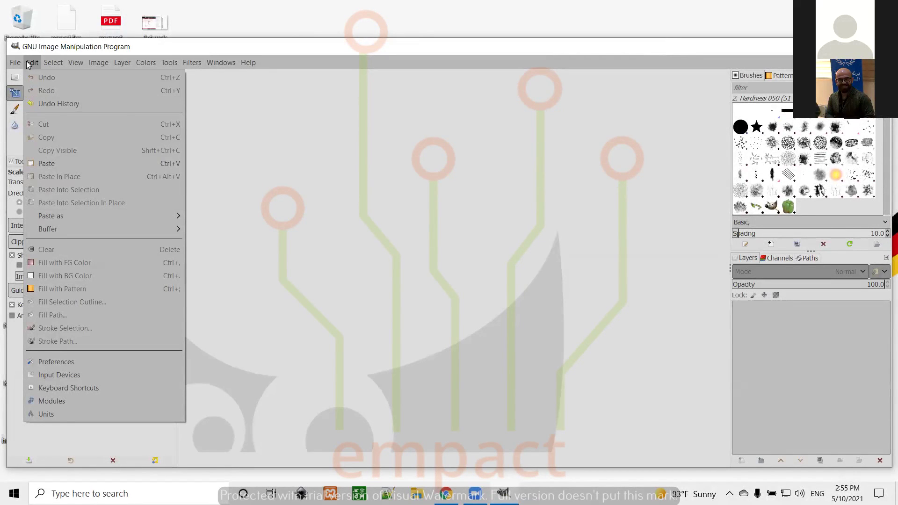
pyautogui.moveTo(68, 65)
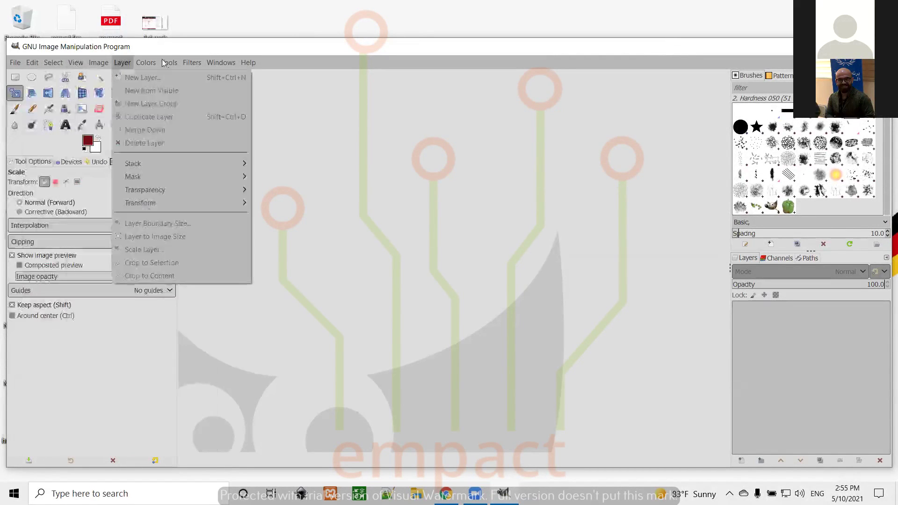
pyautogui.moveTo(249, 63)
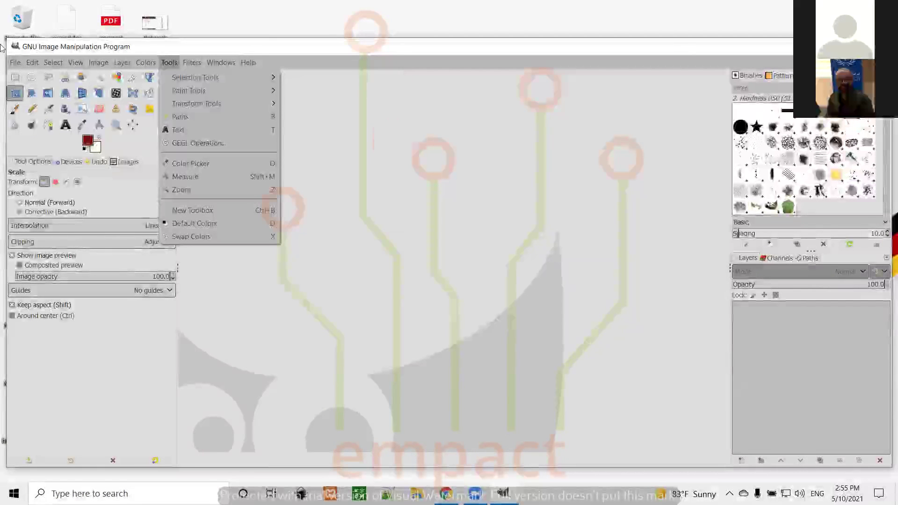
pyautogui.moveTo(15, 65)
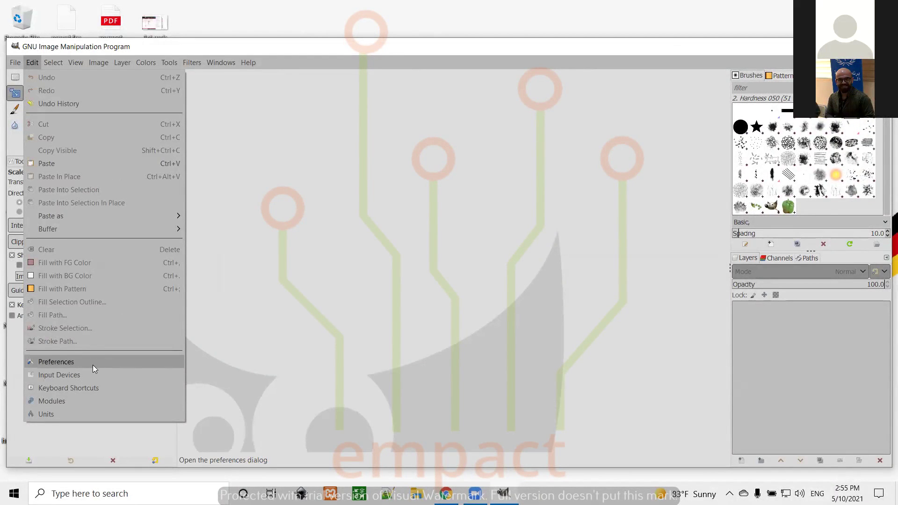
# Open Preferences, shift the dialog down, and go to the Interface page
pyautogui.click(60, 360)
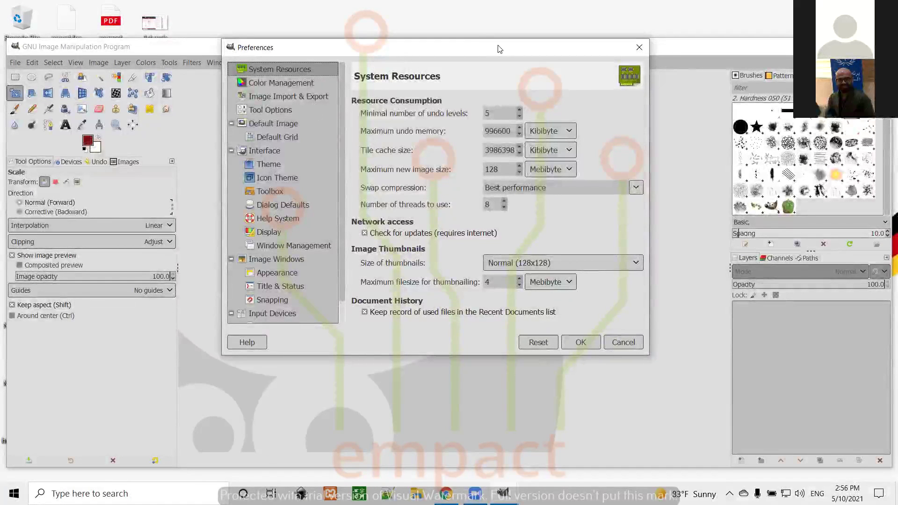
pyautogui.moveTo(500, 92); pyautogui.dragTo(499, 138)
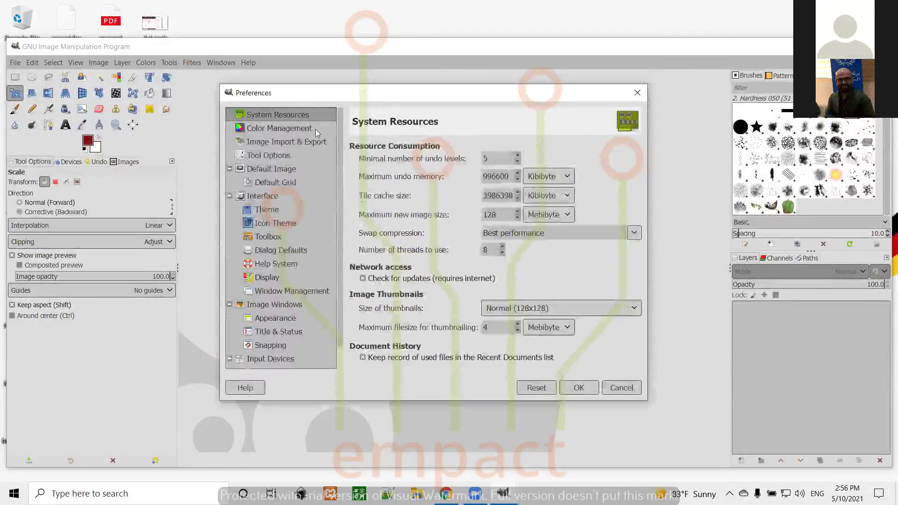
pyautogui.click(258, 196)
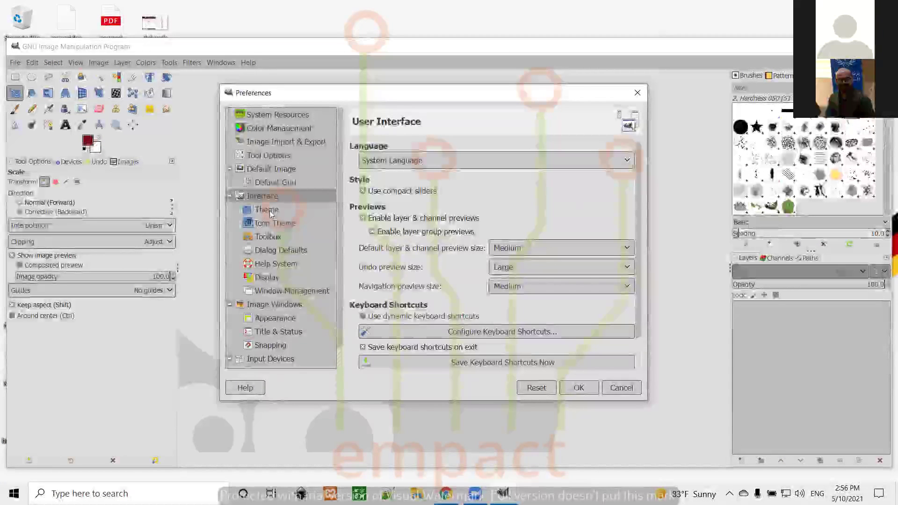
# Apply the Dark theme, then move to the Icon Theme page
pyautogui.click(265, 212)
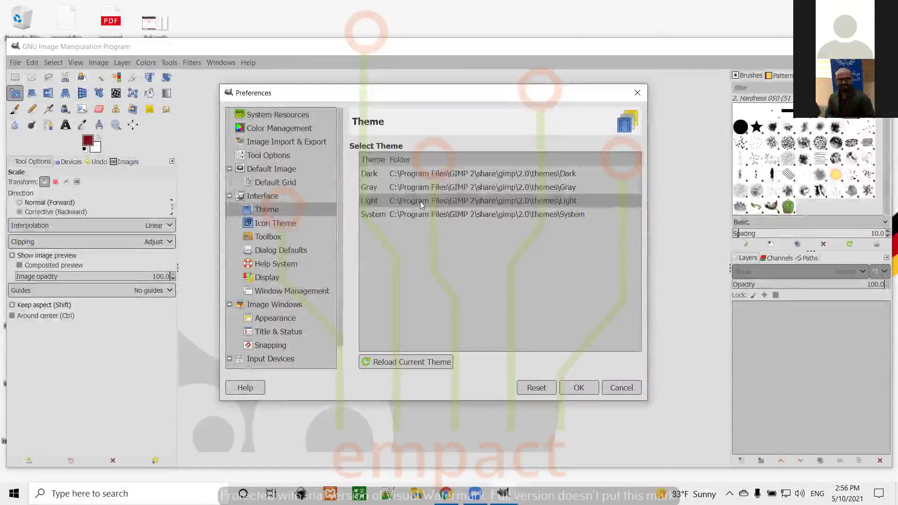
pyautogui.click(402, 172)
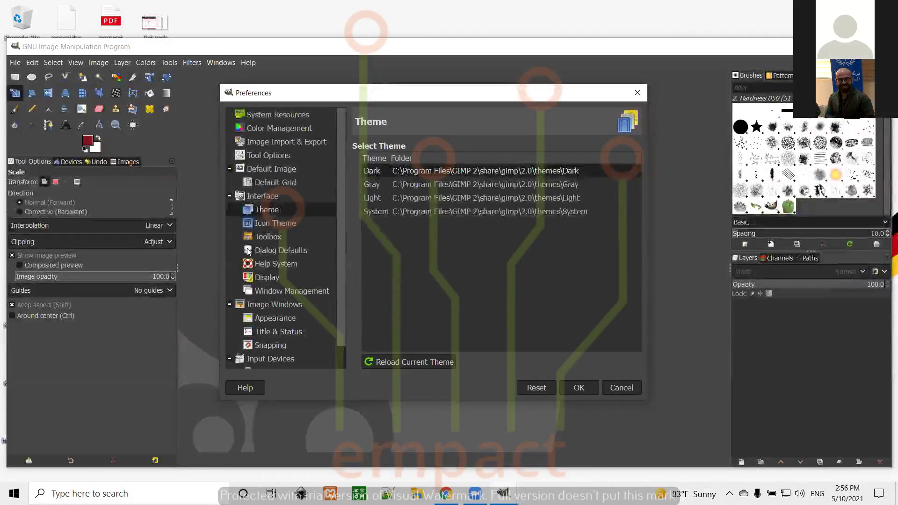
pyautogui.click(269, 225)
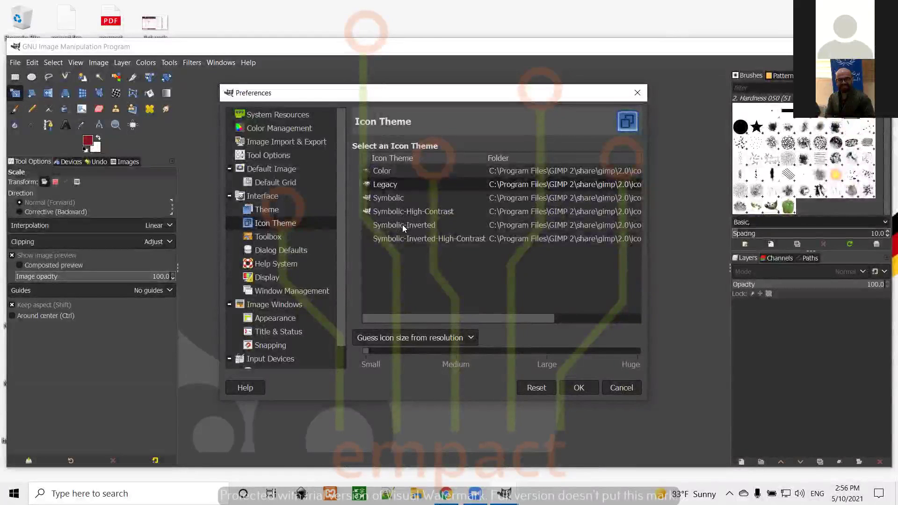
# Try Symbolic-Inverted and Symbolic-High-Contrast, settle on Symbolic icons, and confirm with OK
pyautogui.click(402, 224)
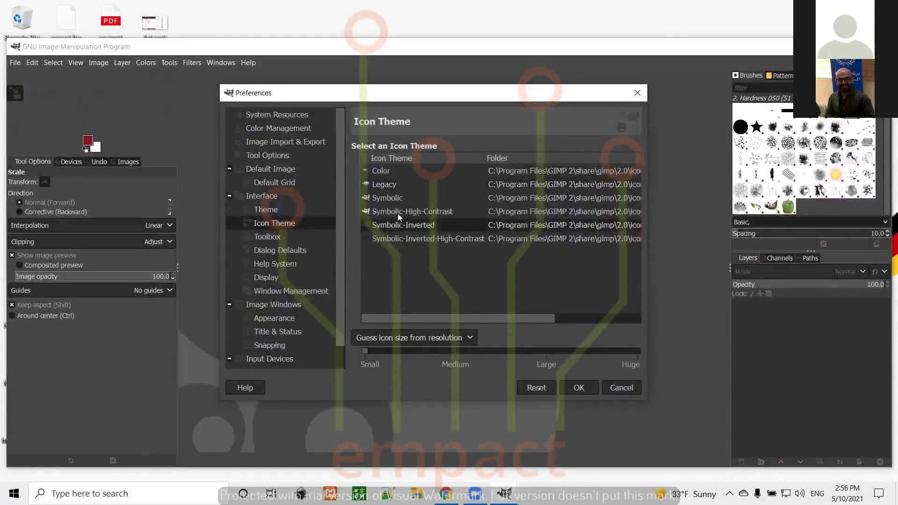
pyautogui.click(397, 212)
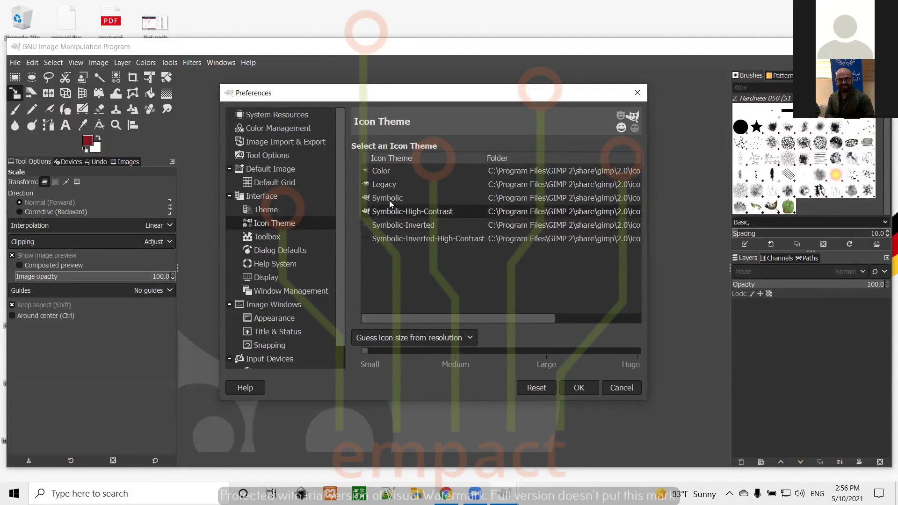
pyautogui.click(389, 200)
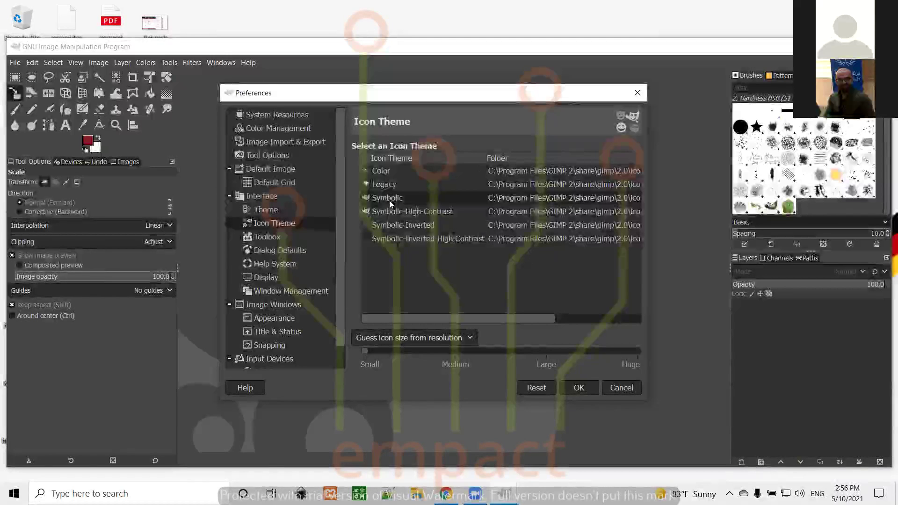
pyautogui.click(587, 391)
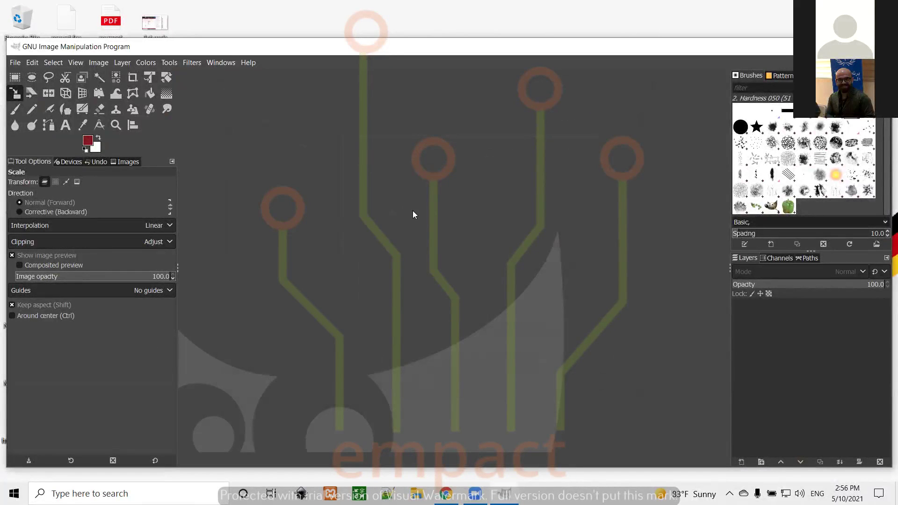
# Reopen Edit > Preferences and shift the dialog slightly to the right
pyautogui.click(32, 63)
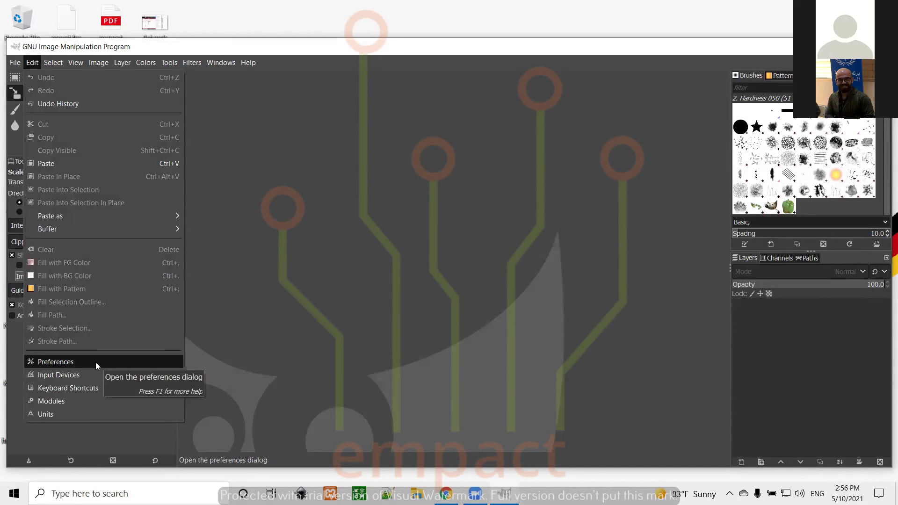
pyautogui.click(68, 361)
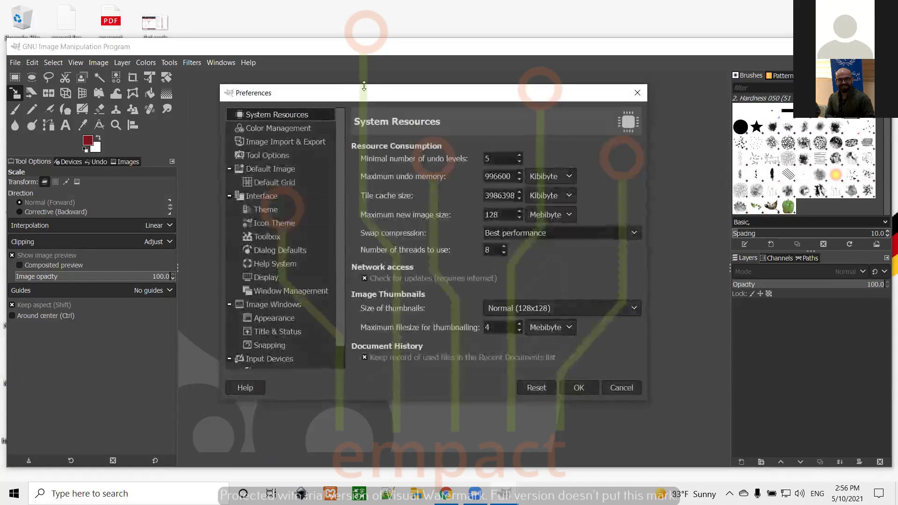
pyautogui.moveTo(376, 99); pyautogui.dragTo(342, 105)
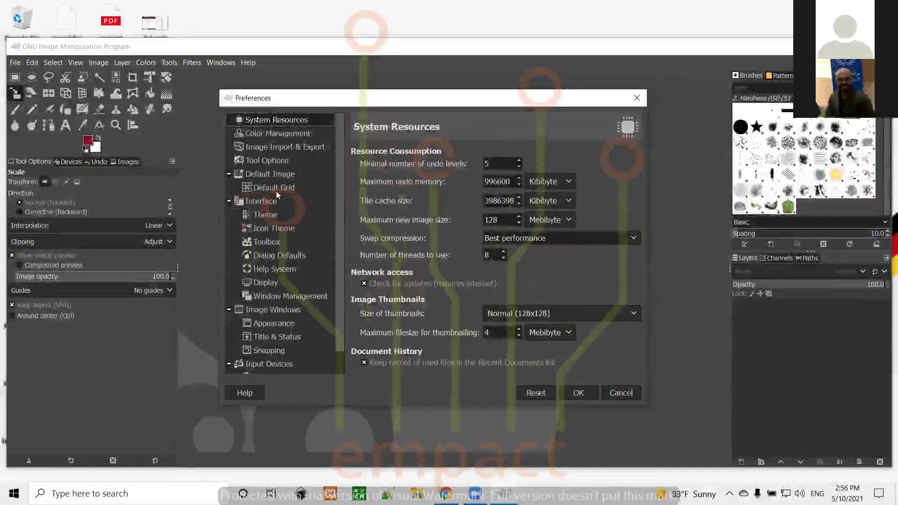
# Switch the theme from Dark to System, then move to the Icon Theme page
pyautogui.click(260, 214)
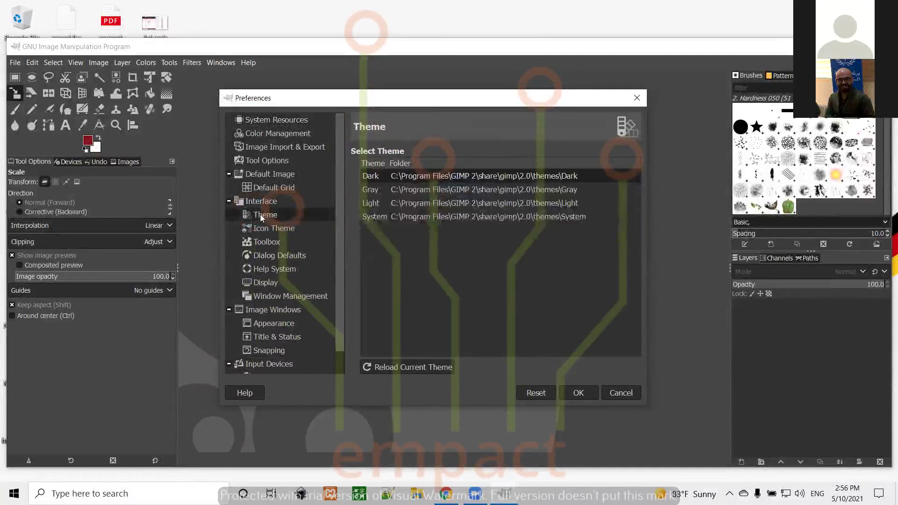
pyautogui.click(400, 216)
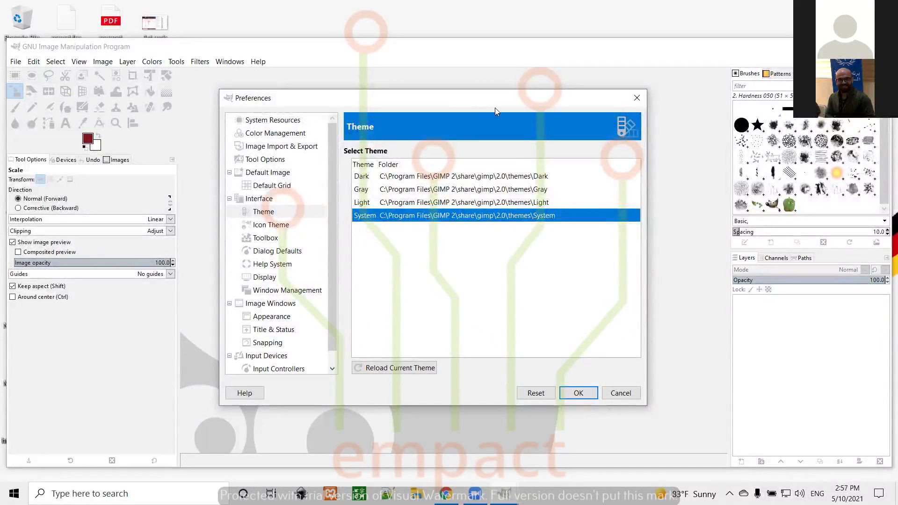
pyautogui.click(268, 226)
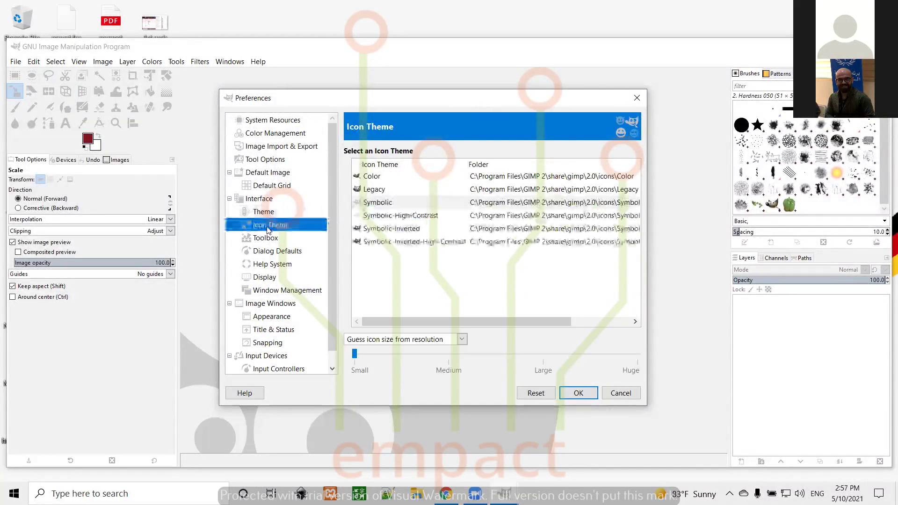
# Compare the Legacy and Color icon themes, ending on Color
pyautogui.click(374, 189)
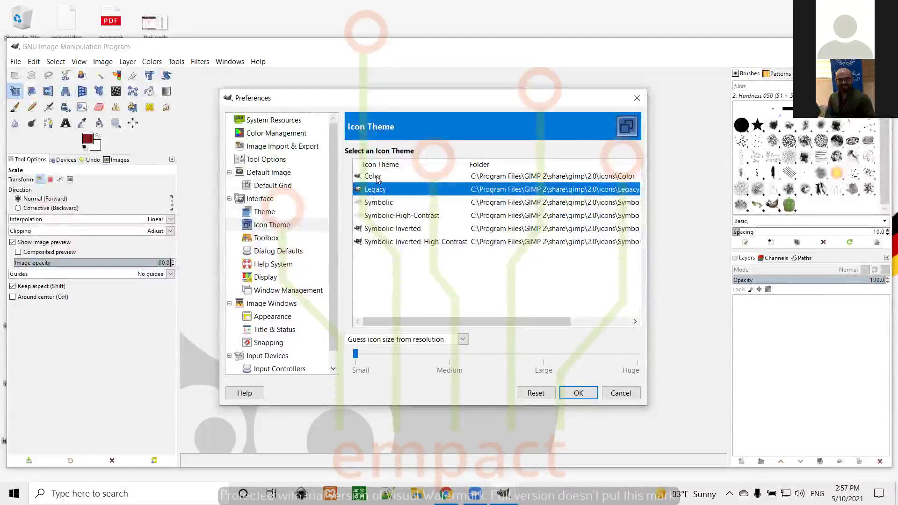
pyautogui.click(376, 178)
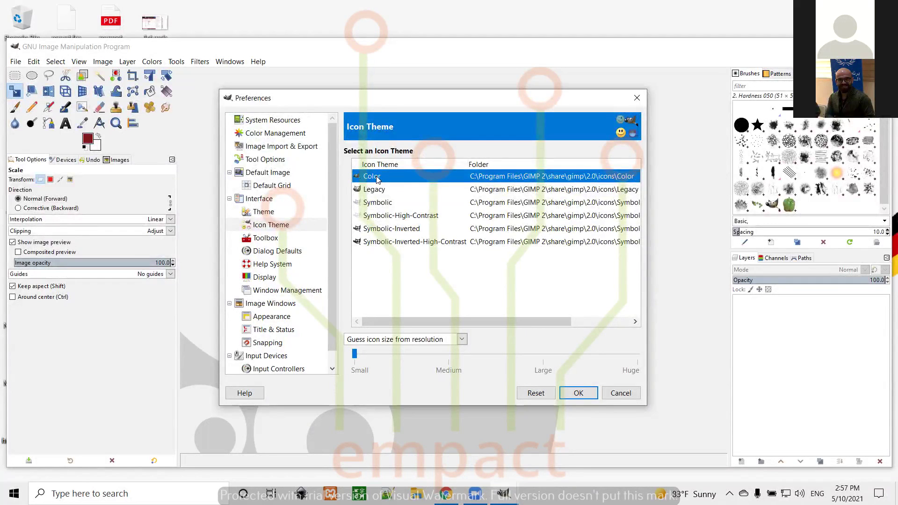
pyautogui.click(379, 193)
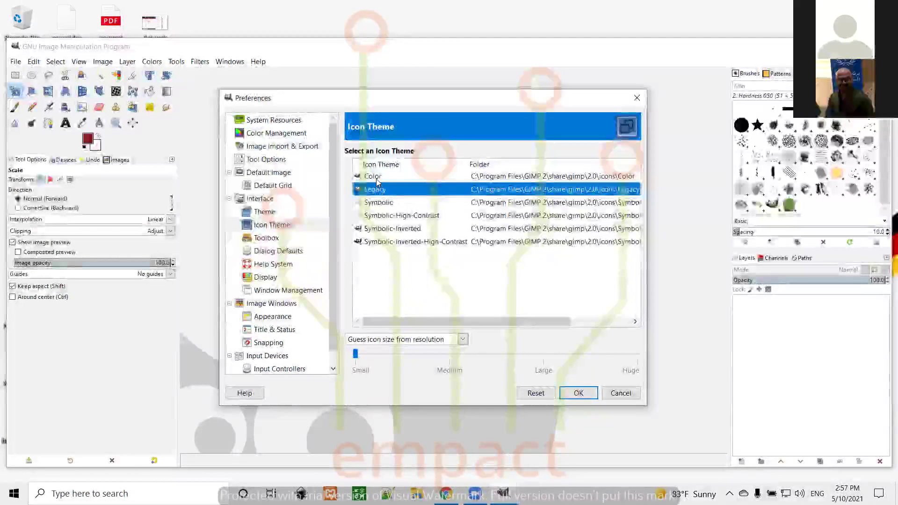
pyautogui.click(377, 179)
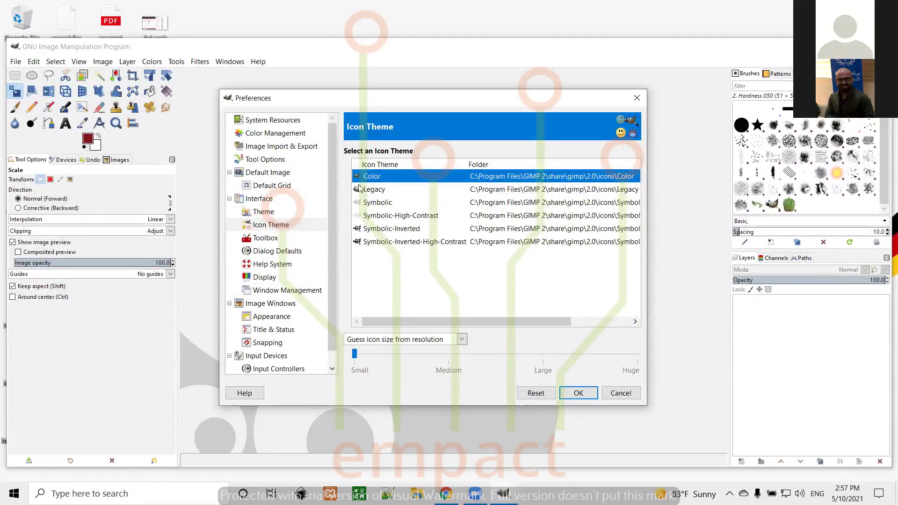
# On the Toolbox page, keep the logo and previews hidden, enable tool groups, and confirm
pyautogui.click(266, 239)
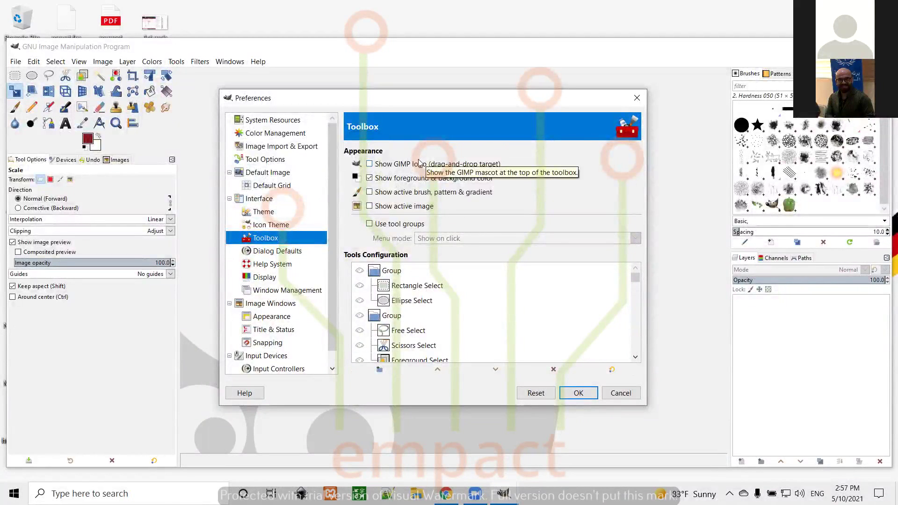
pyautogui.click(370, 165)
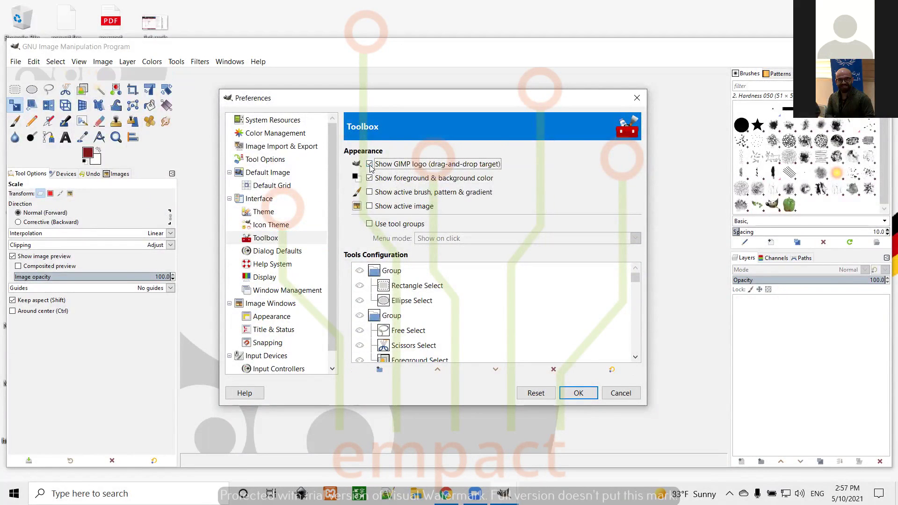
pyautogui.click(370, 166)
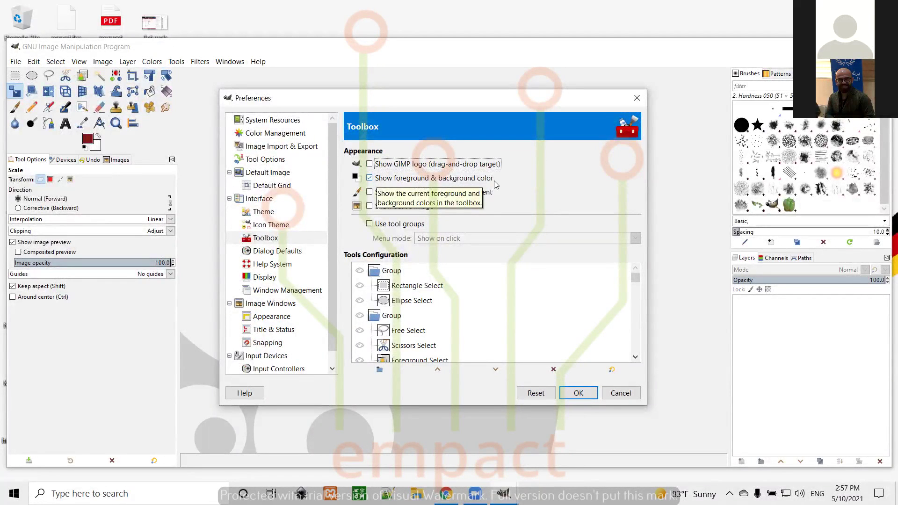
pyautogui.click(370, 193)
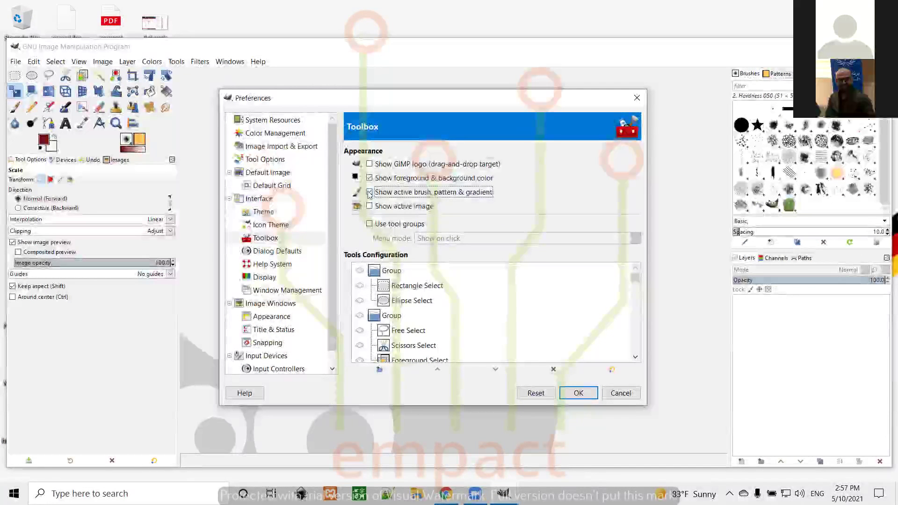
pyautogui.click(369, 206)
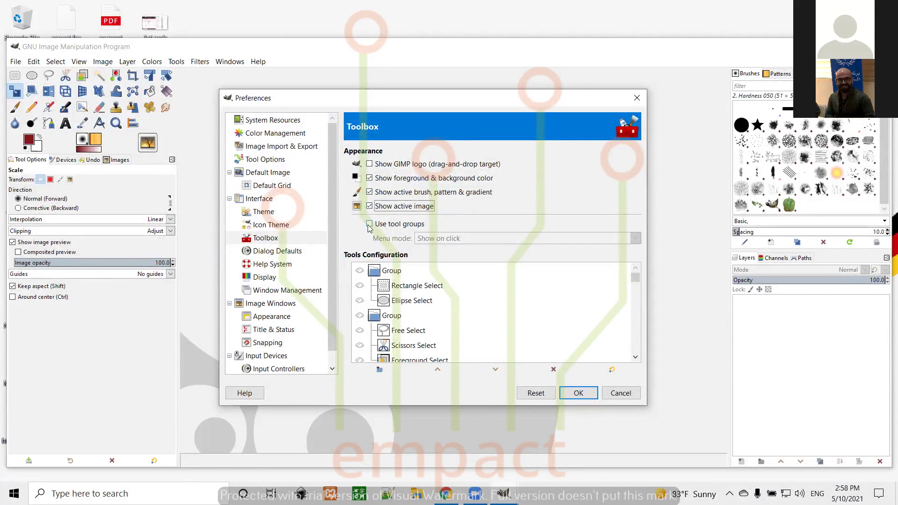
pyautogui.click(369, 207)
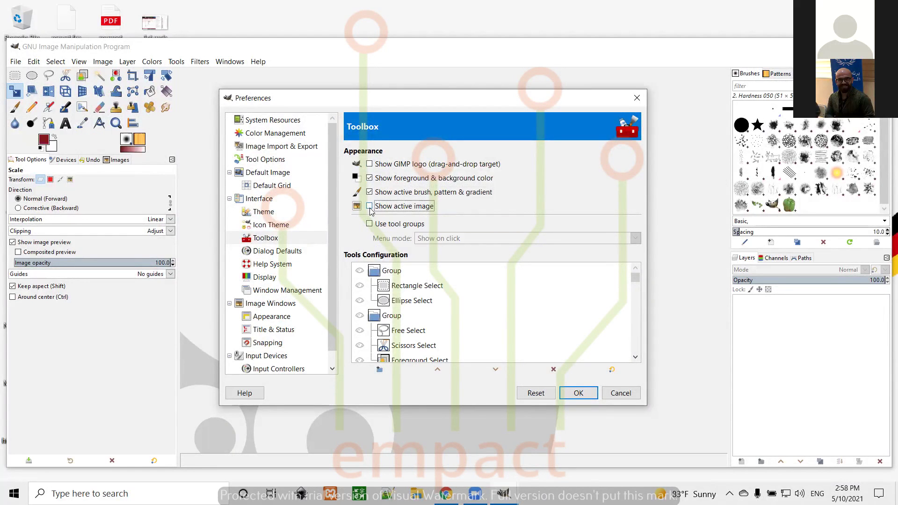
pyautogui.click(369, 193)
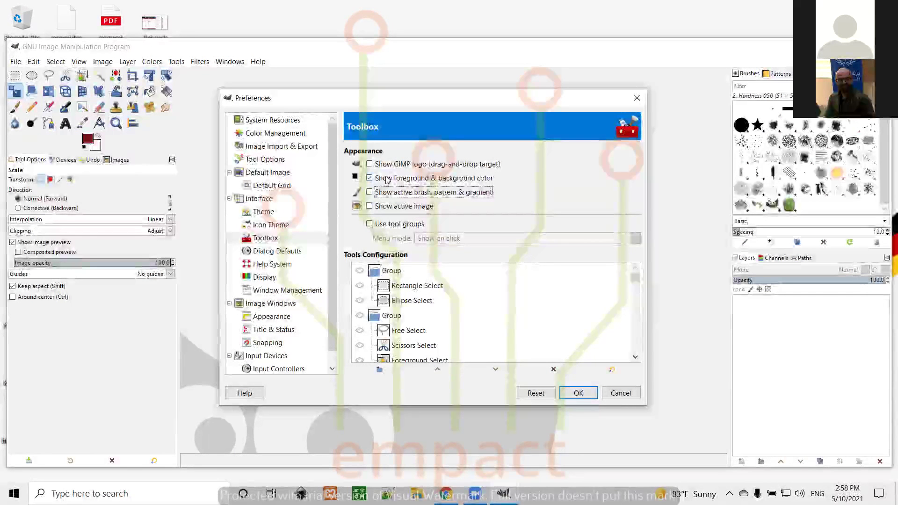
pyautogui.click(370, 223)
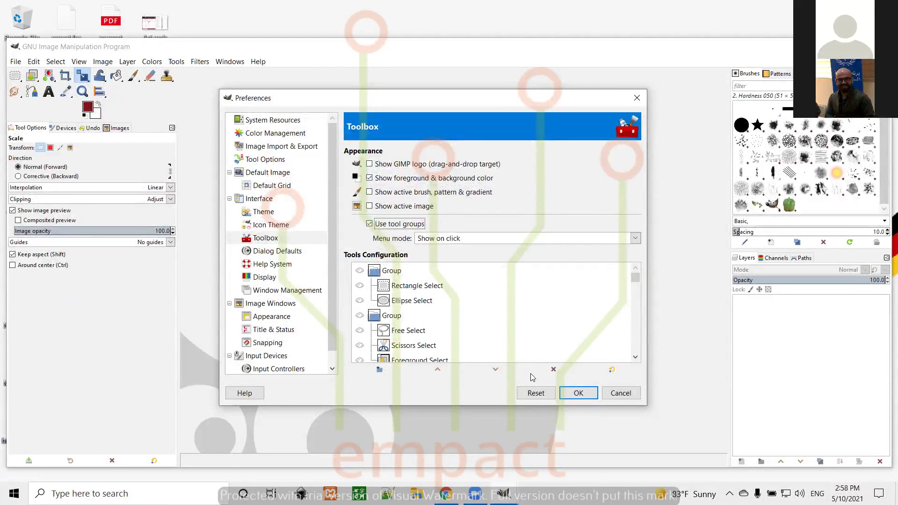
pyautogui.click(577, 393)
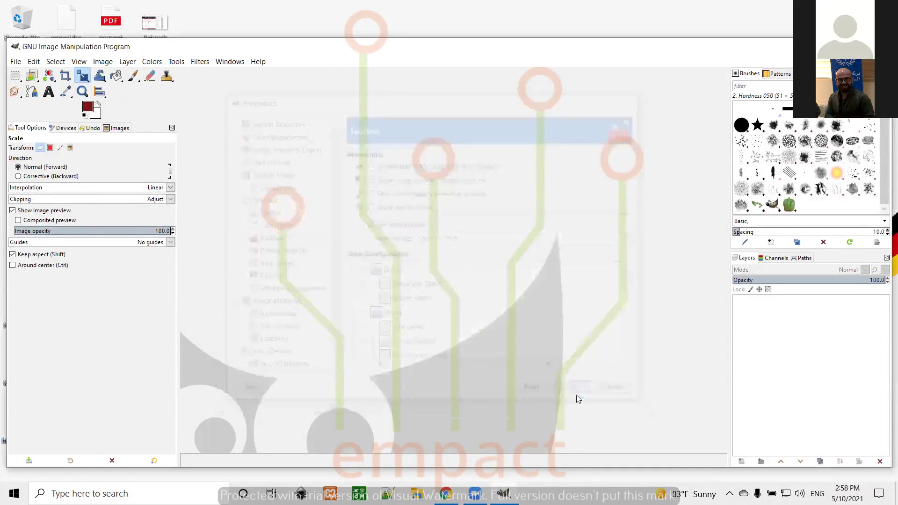
# Select the Legacy icon theme in Preferences and confirm with OK
pyautogui.click(34, 62)
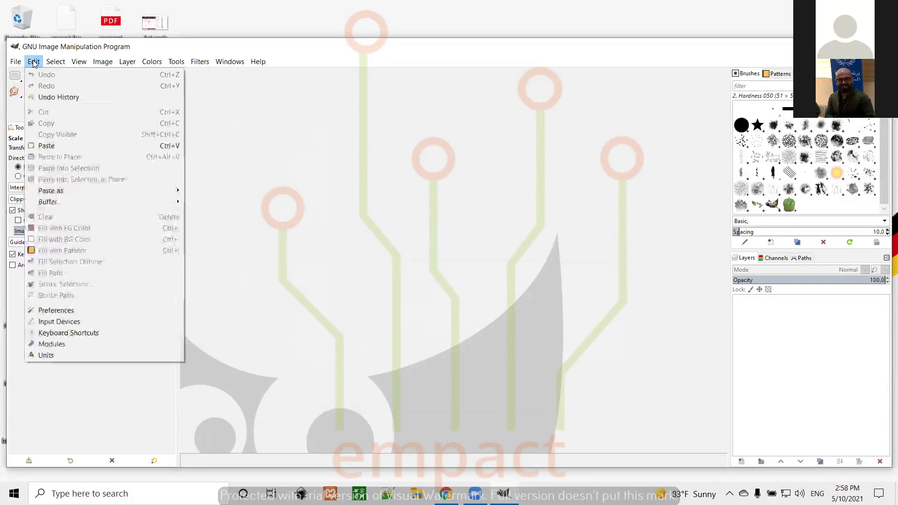
pyautogui.click(55, 310)
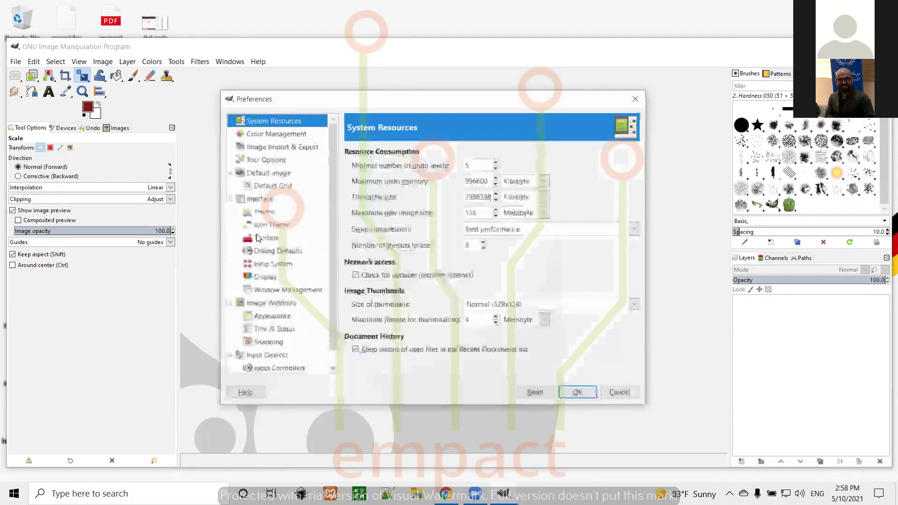
pyautogui.click(266, 226)
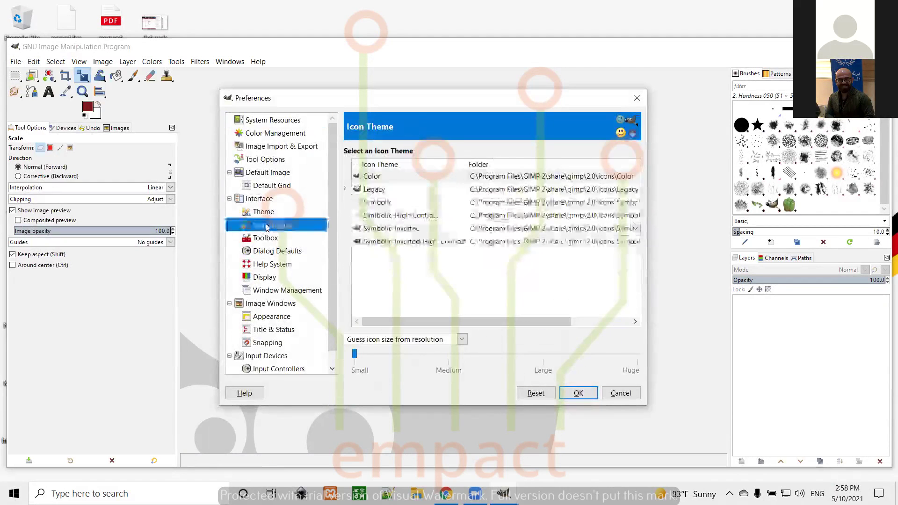
pyautogui.click(380, 190)
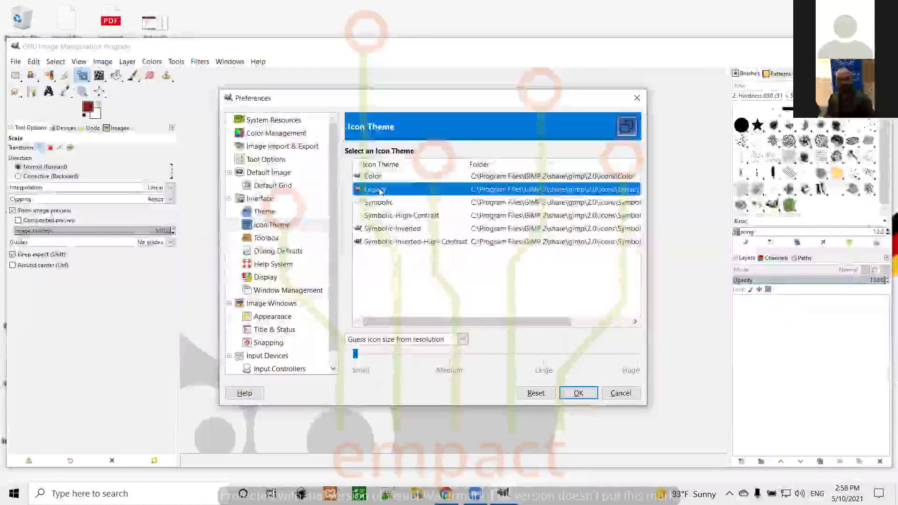
pyautogui.click(578, 393)
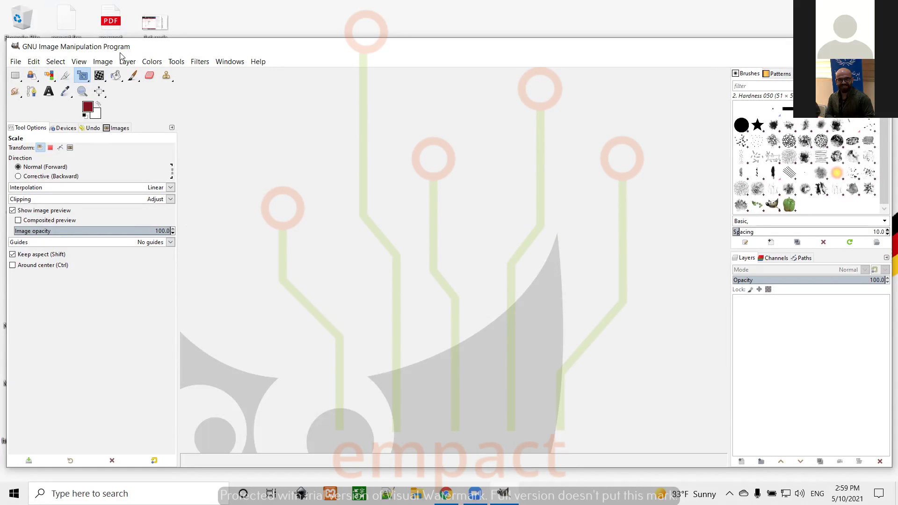
pyautogui.click(18, 63)
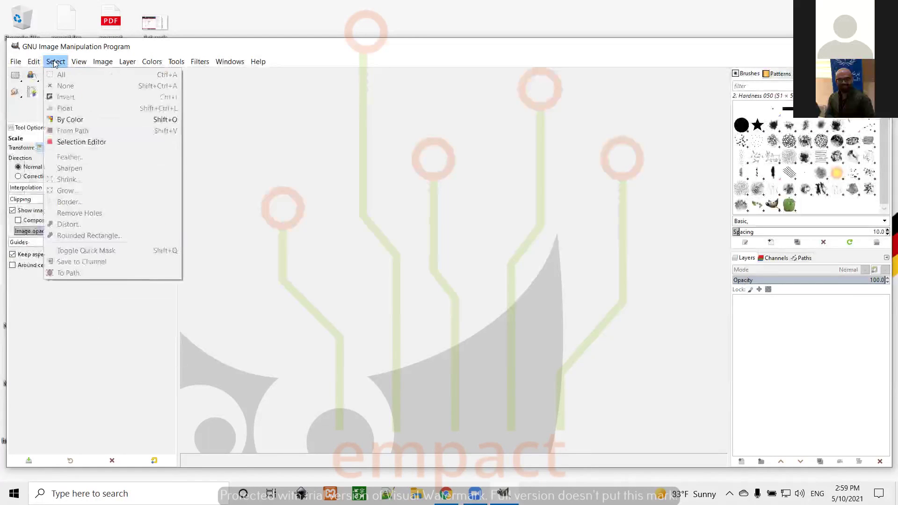
pyautogui.moveTo(75, 64)
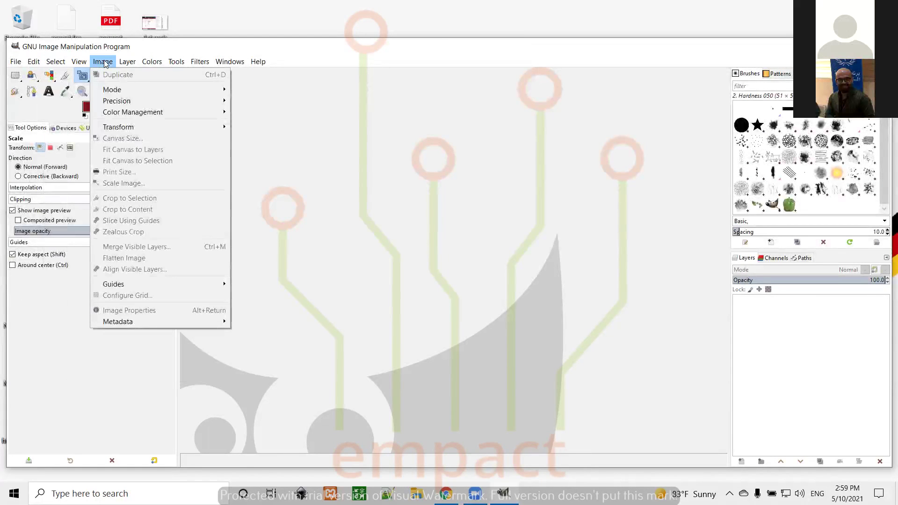
pyautogui.moveTo(131, 63)
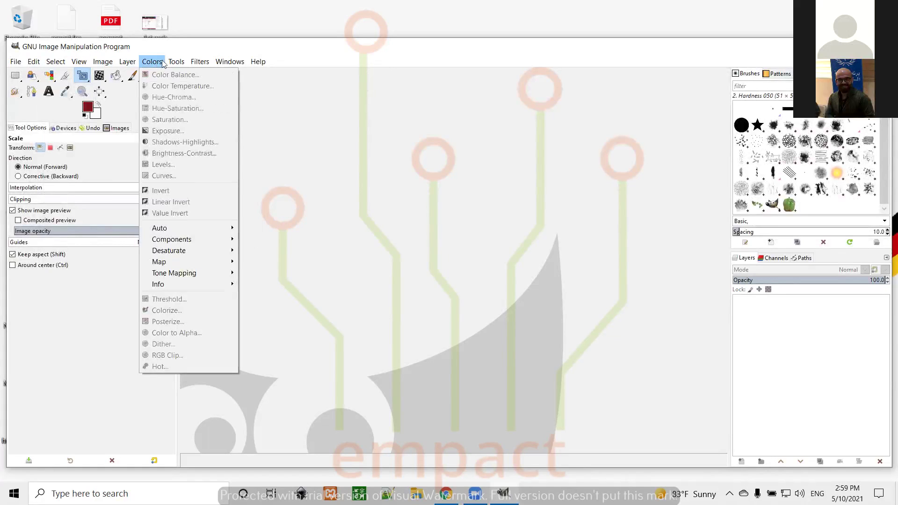
pyautogui.moveTo(194, 64)
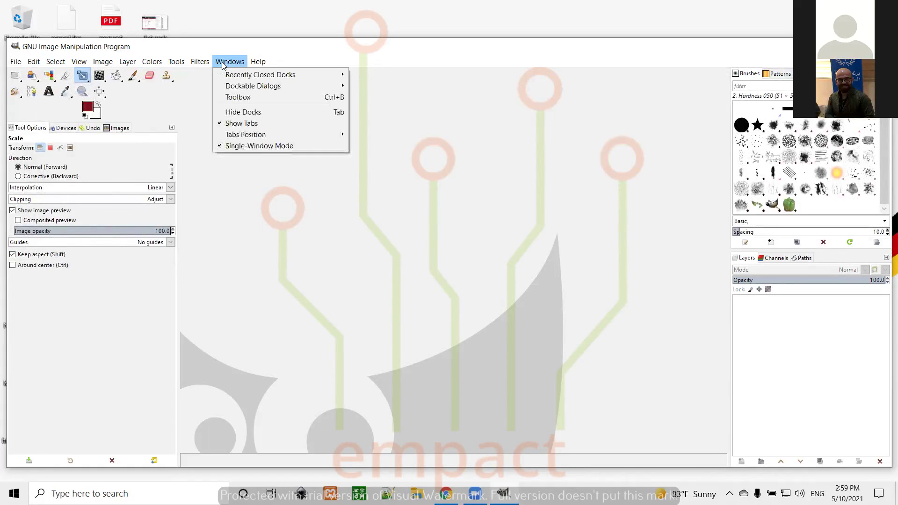
pyautogui.moveTo(257, 63)
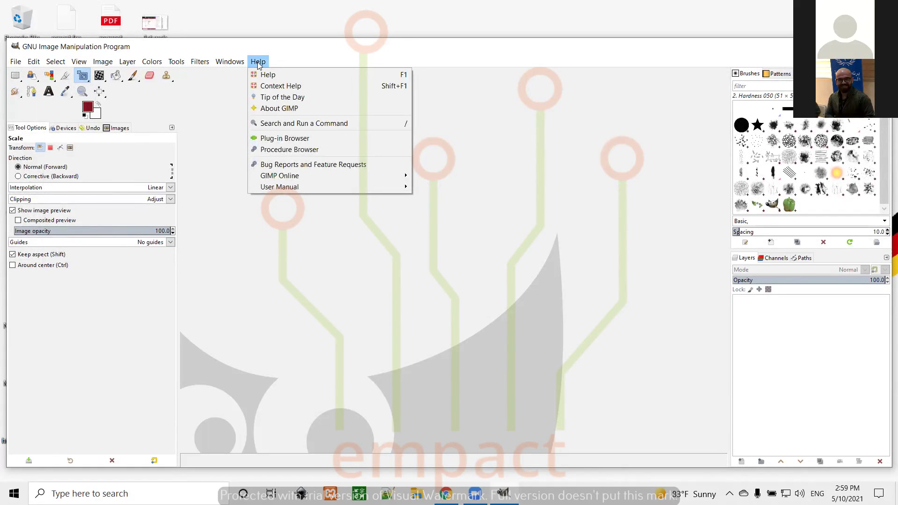
pyautogui.click(229, 212)
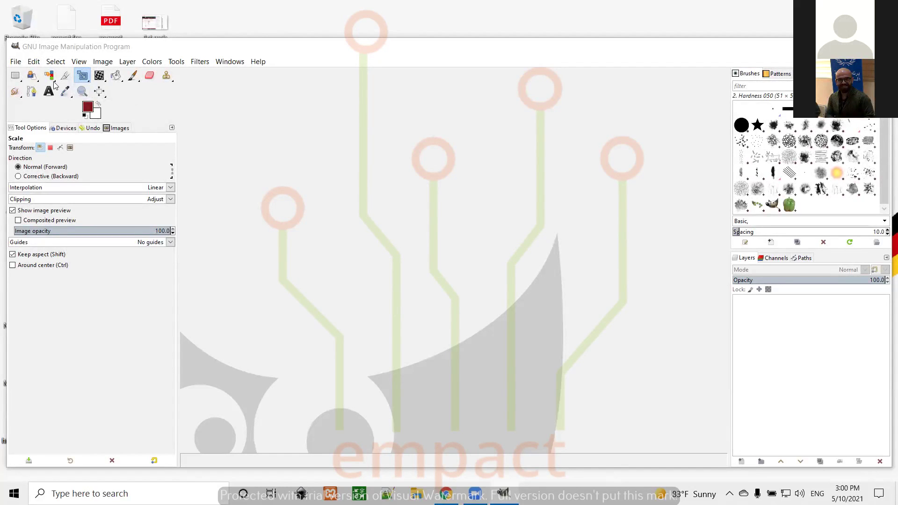
# Preview the Rectangle, Foreground and By Color Select, Crop, Unified and Warp Transform, Bucket Fill and Paintbrush tools
pyautogui.click(16, 77)
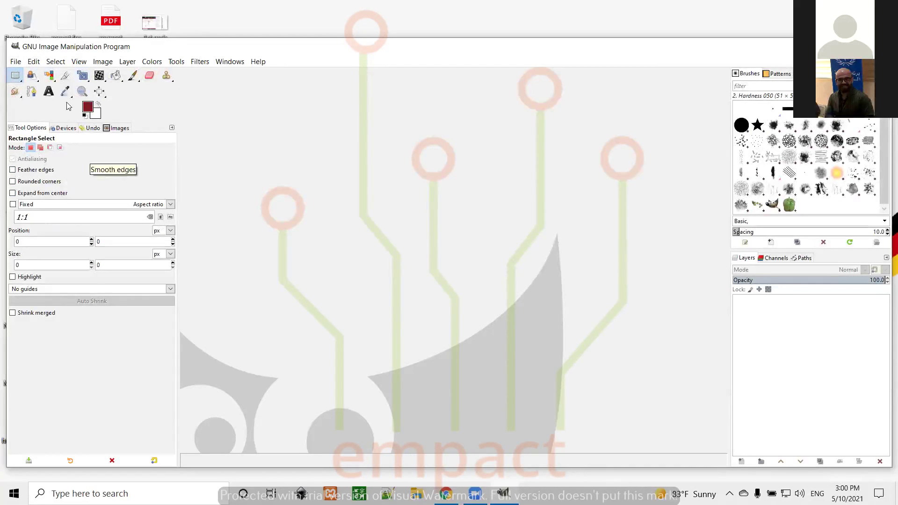
pyautogui.click(32, 78)
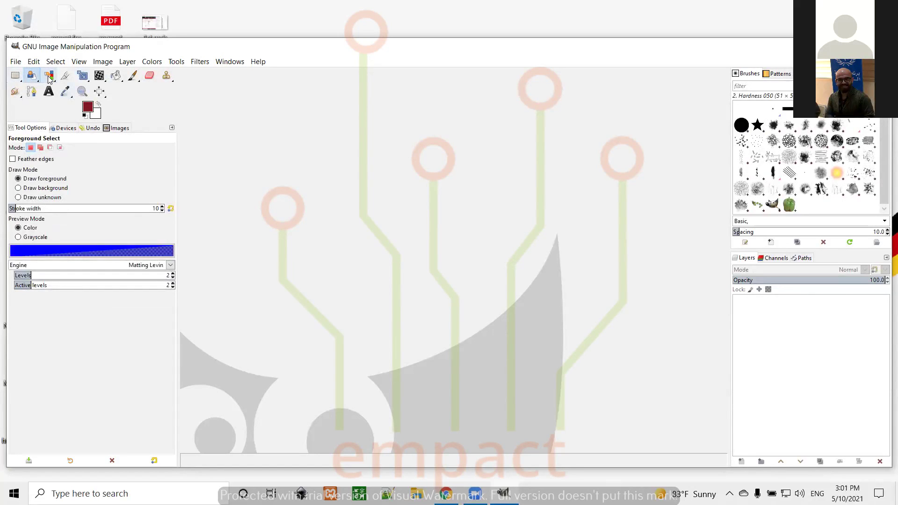
pyautogui.click(49, 77)
pyautogui.click(66, 77)
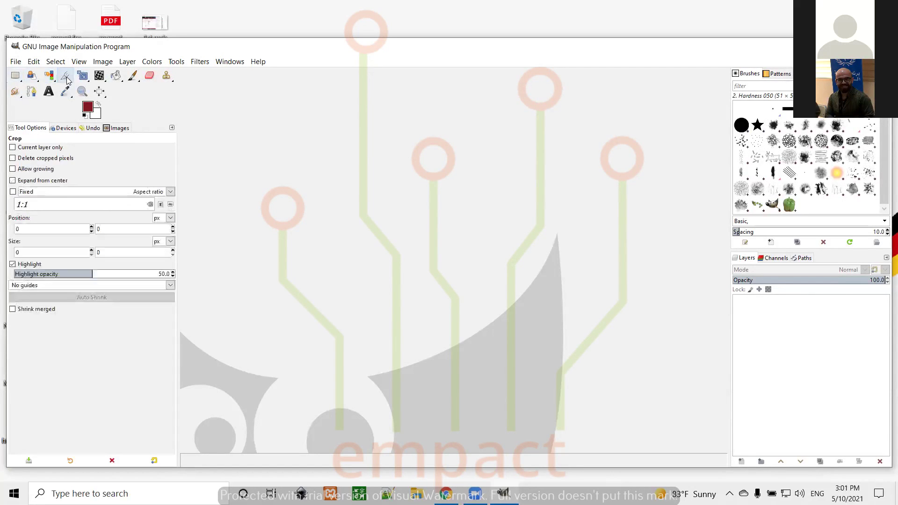
pyautogui.click(82, 77)
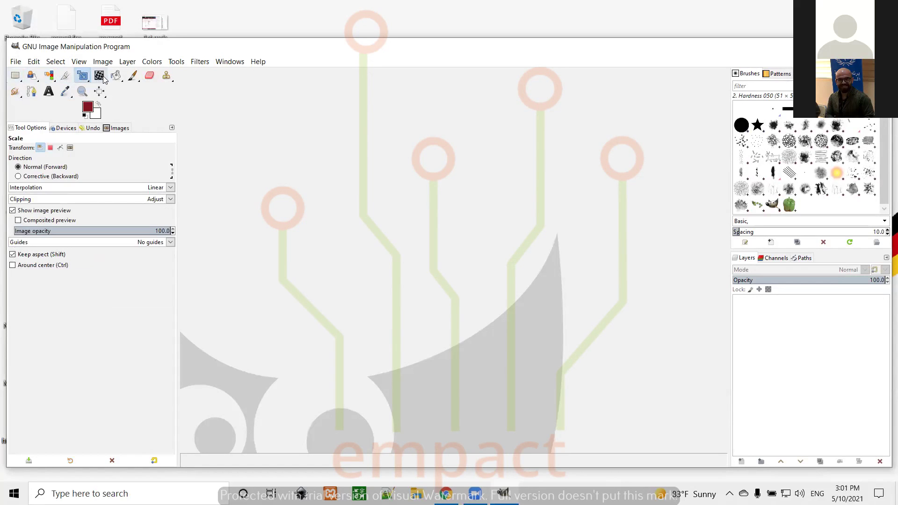
pyautogui.click(99, 77)
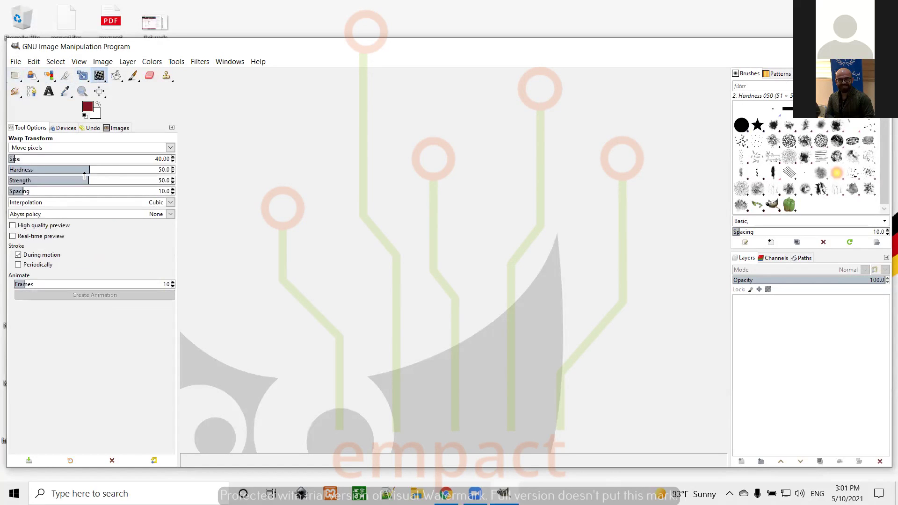
pyautogui.click(117, 76)
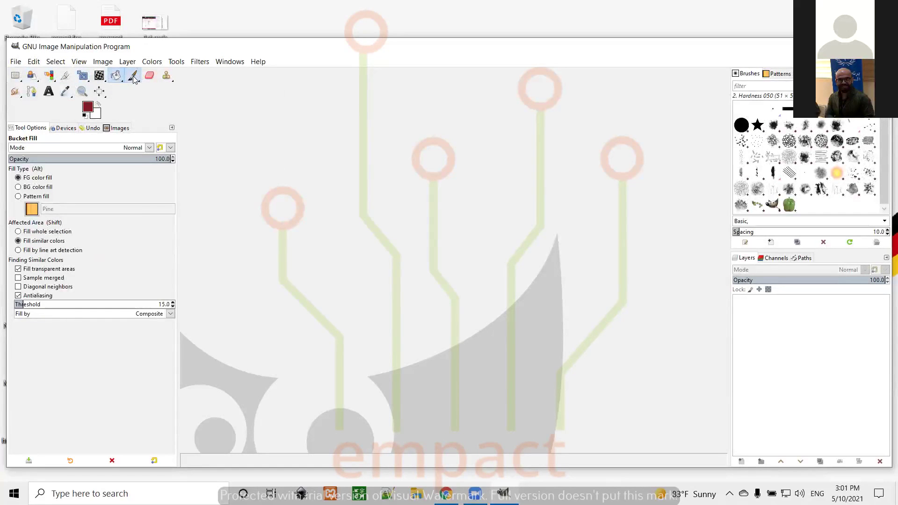
pyautogui.click(132, 76)
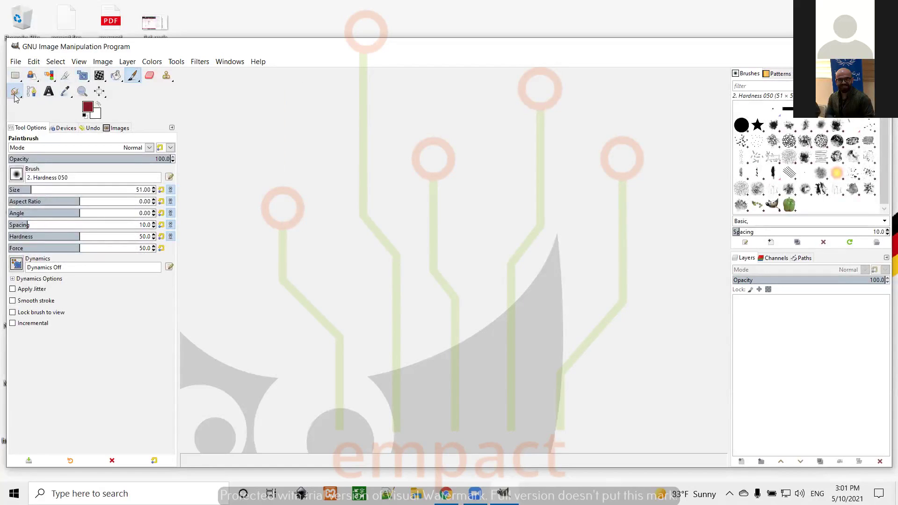
# Preview the Smudge, Paths, Text and Color Picker tools, ending on Rectangle Select
pyautogui.click(31, 92)
pyautogui.click(32, 93)
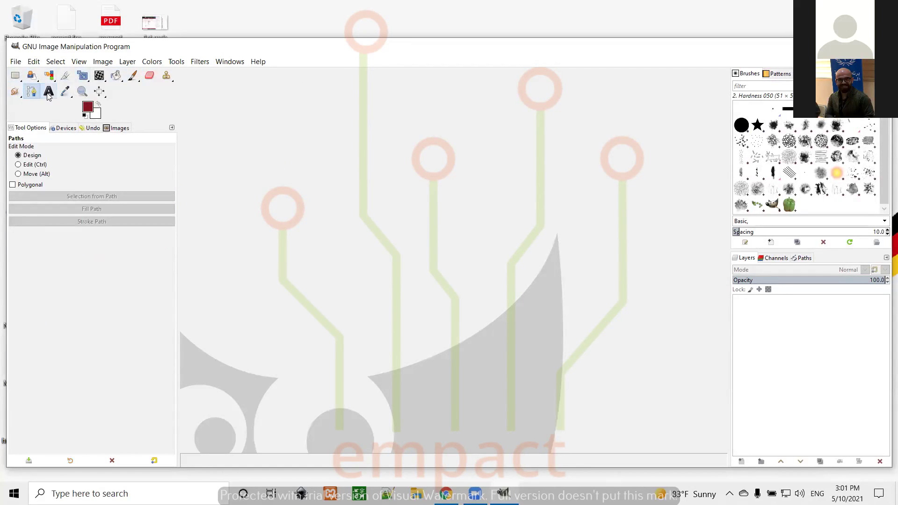
pyautogui.click(48, 91)
pyautogui.click(66, 92)
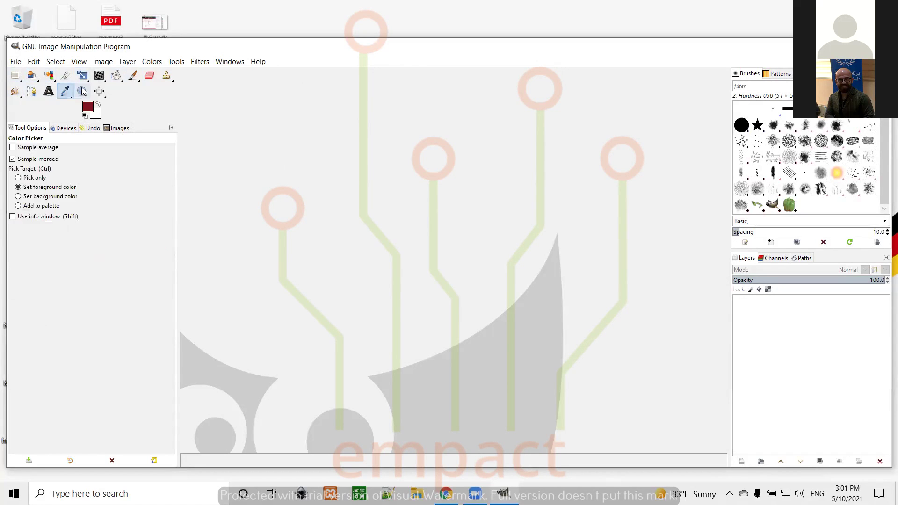
pyautogui.click(15, 75)
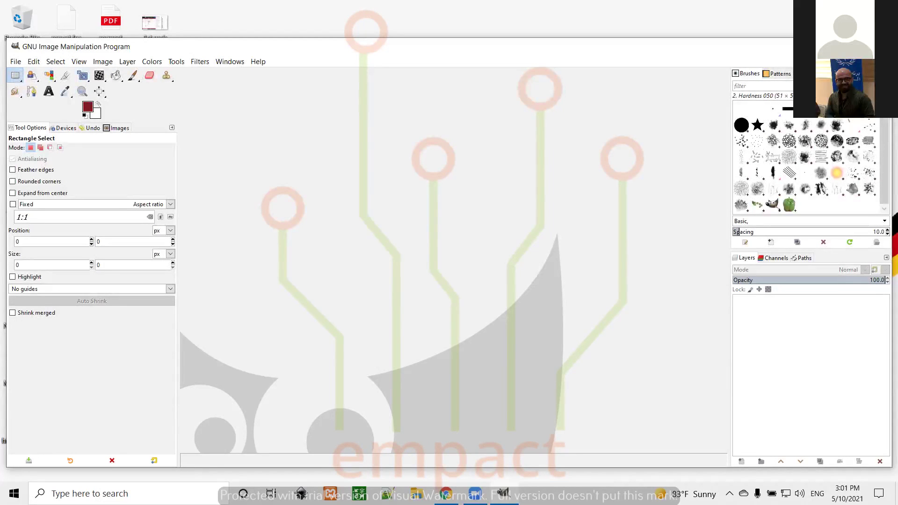
pyautogui.click(771, 77)
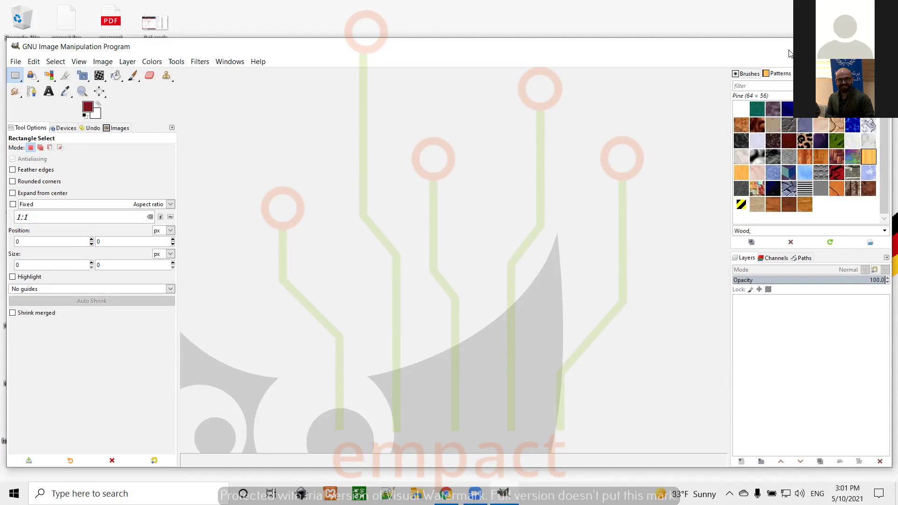
pyautogui.click(808, 74)
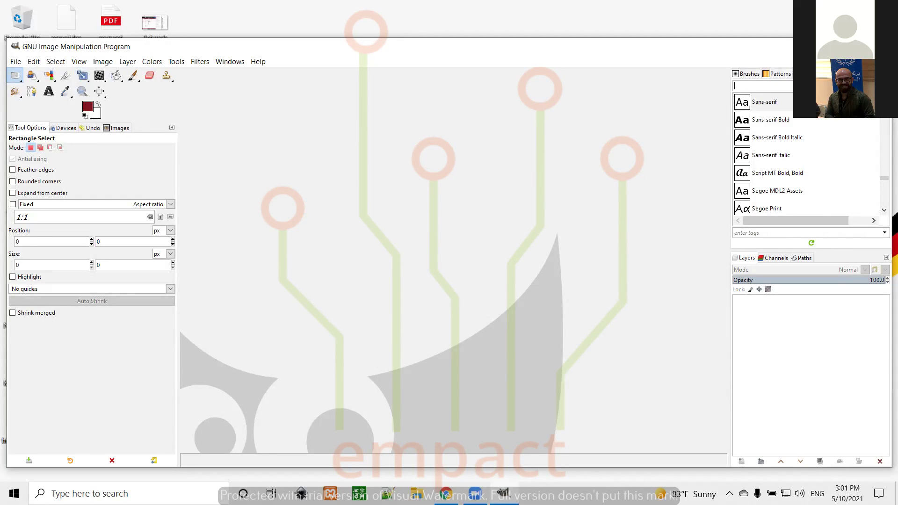
pyautogui.click(832, 74)
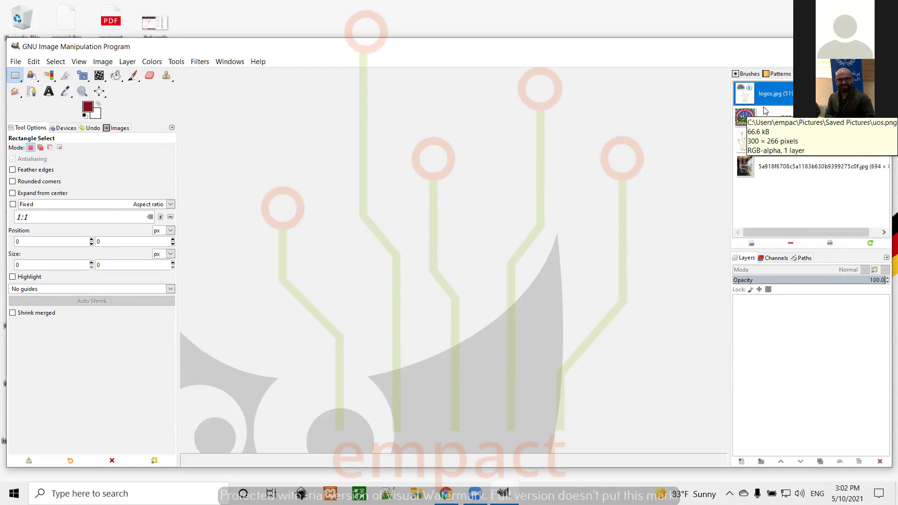
pyautogui.click(749, 75)
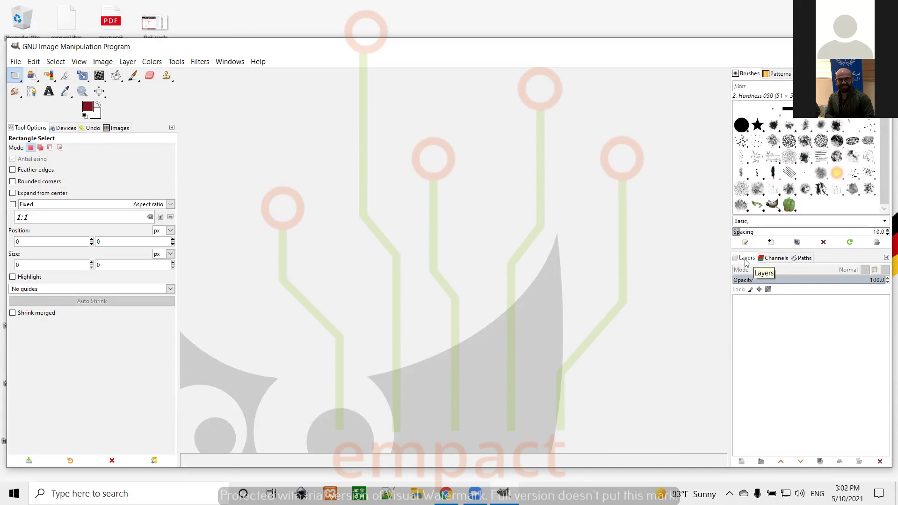
pyautogui.click(779, 260)
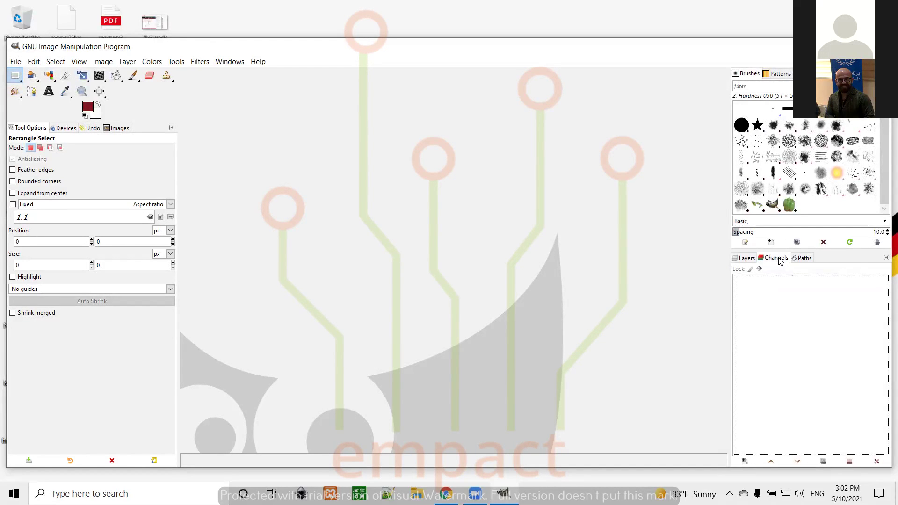
pyautogui.click(805, 258)
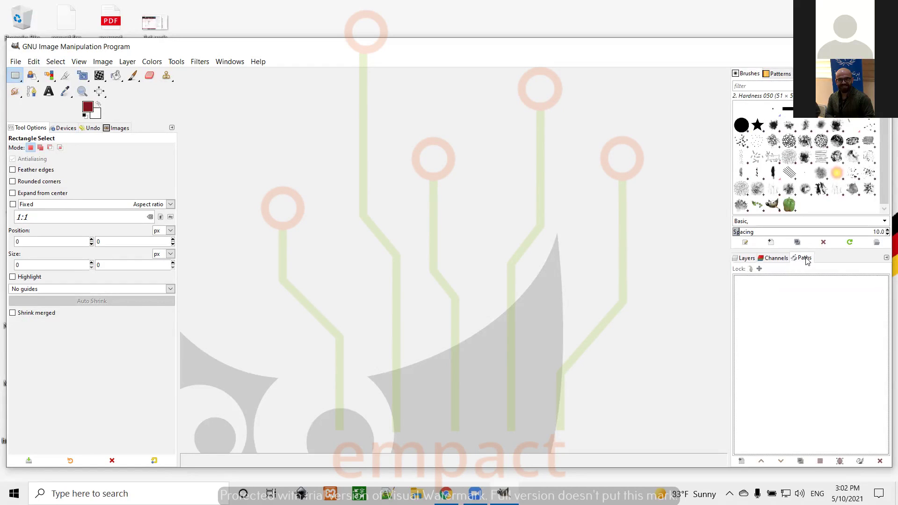
pyautogui.click(805, 258)
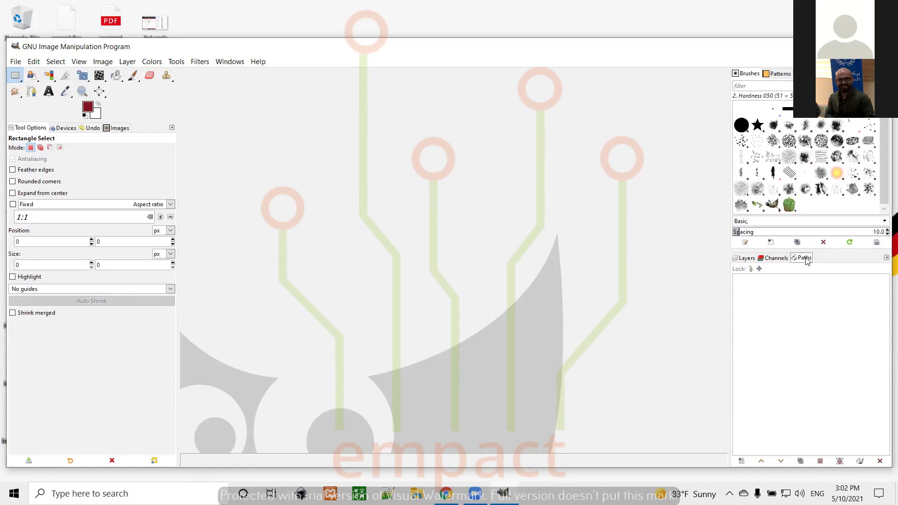
pyautogui.click(746, 260)
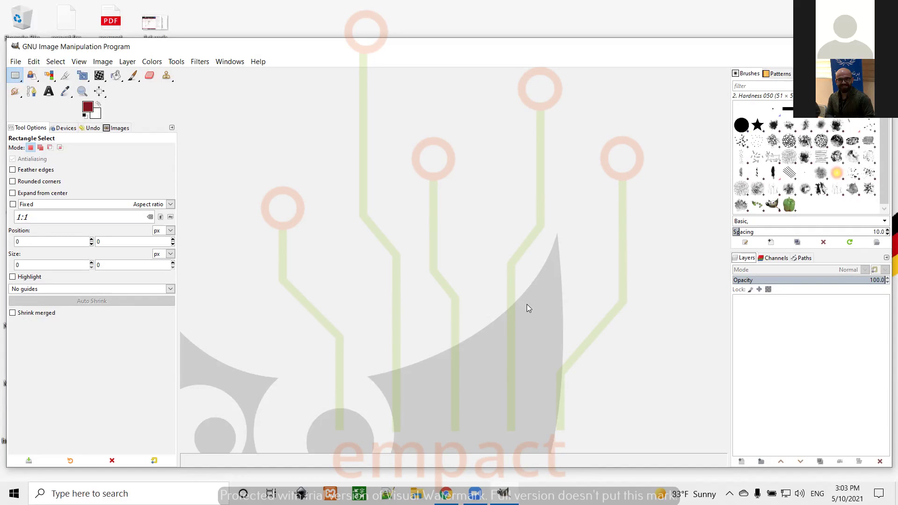
# Open File > New to show the Create a New Image dialog, moved slightly right
pyautogui.click(16, 62)
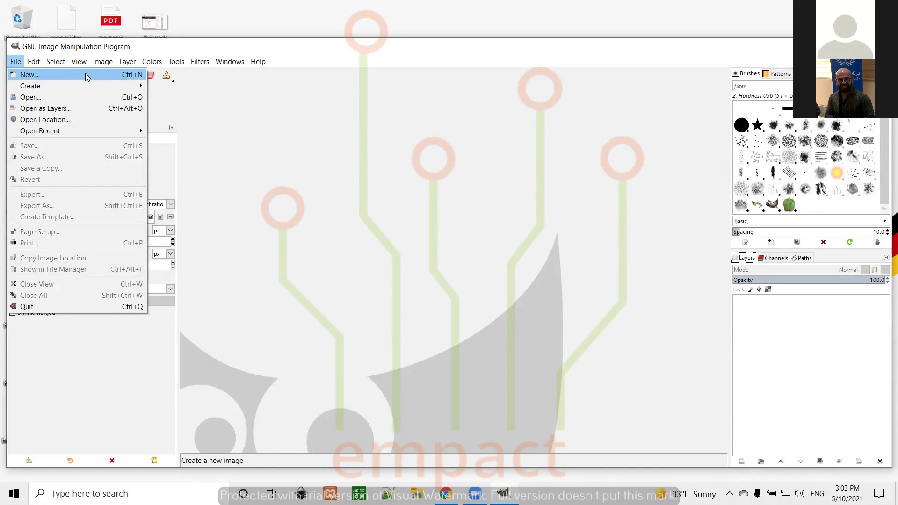
pyautogui.click(46, 77)
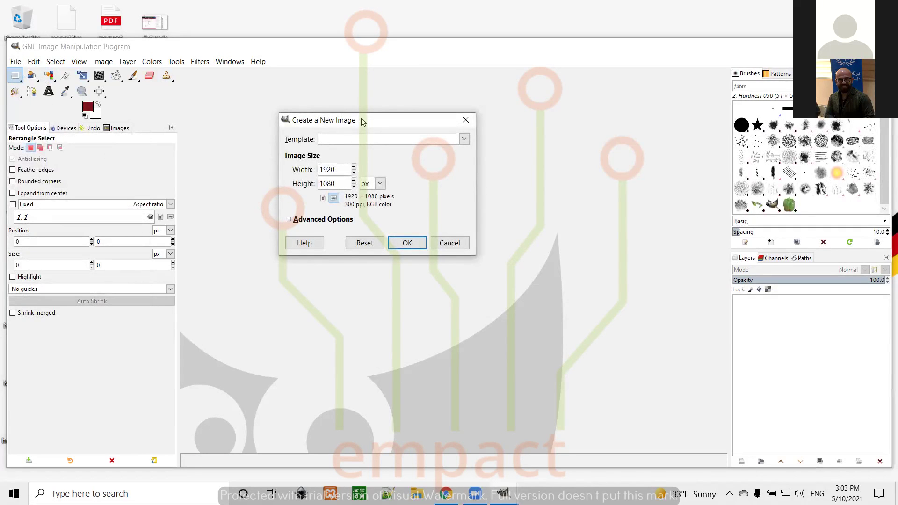
pyautogui.moveTo(362, 122); pyautogui.dragTo(399, 124)
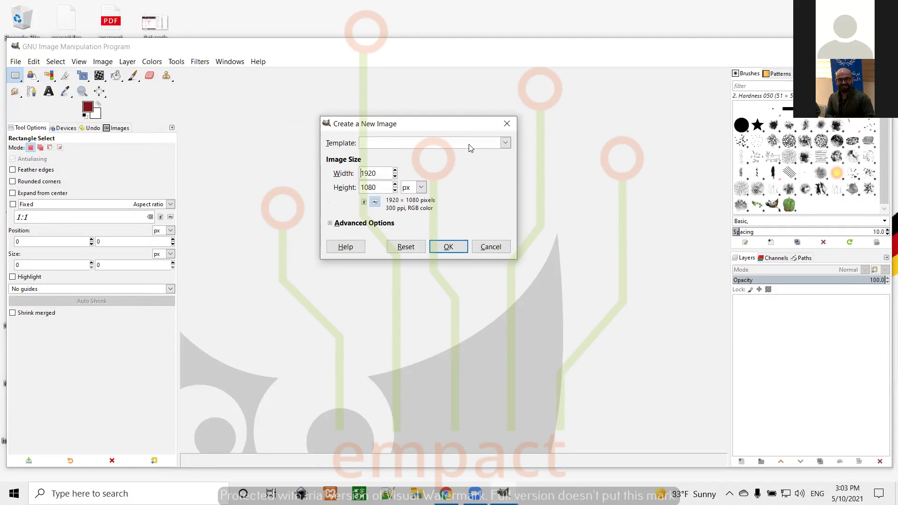
pyautogui.click(506, 142)
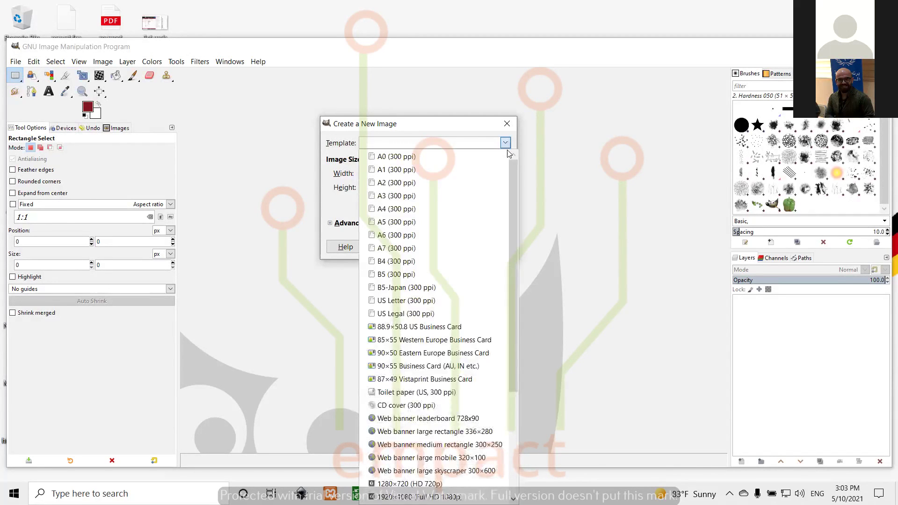
pyautogui.moveTo(512, 174)
pyautogui.mouseDown()
pyautogui.moveTo(513, 280)
pyautogui.moveTo(513, 173)
pyautogui.mouseUp()
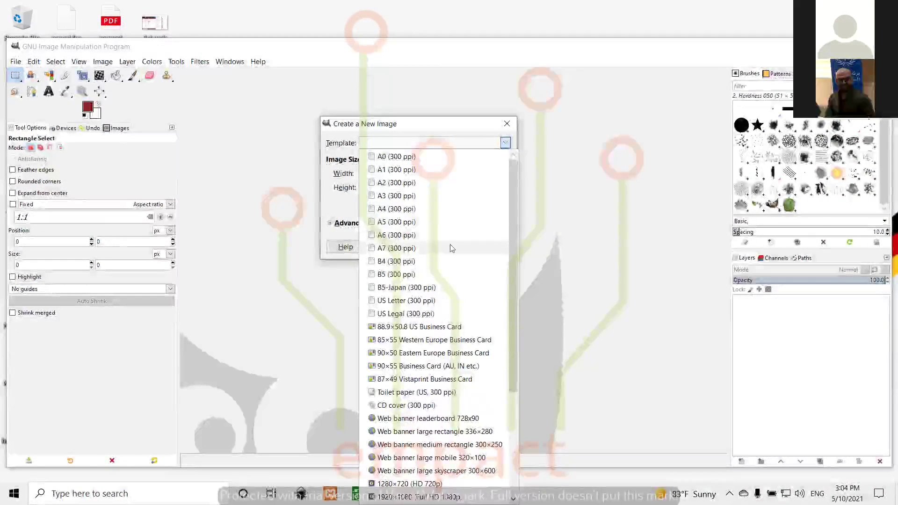
pyautogui.moveTo(515, 235); pyautogui.dragTo(515, 251)
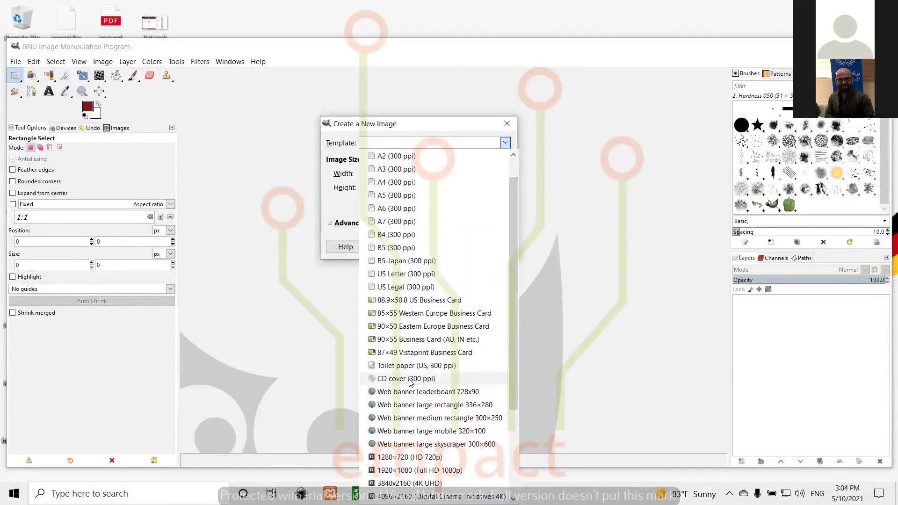
pyautogui.moveTo(511, 324); pyautogui.dragTo(506, 418)
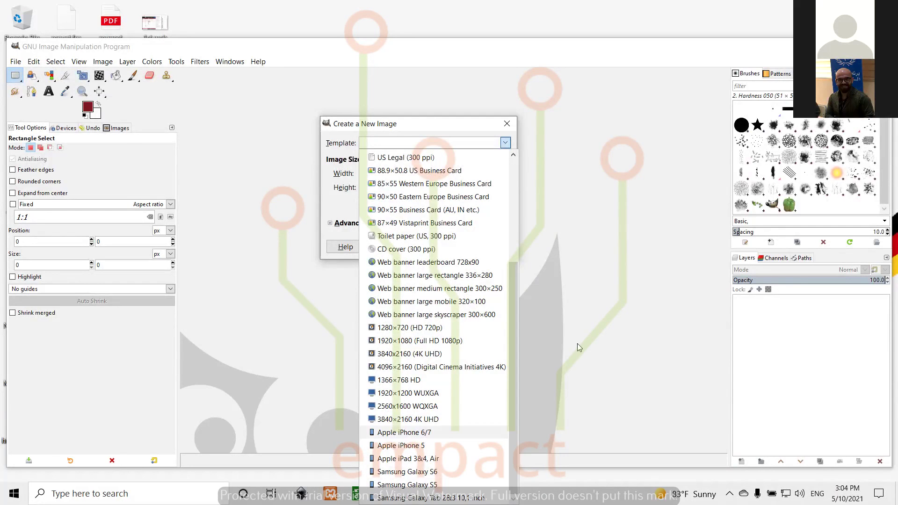
pyautogui.click(508, 143)
pyautogui.doubleClick(376, 173)
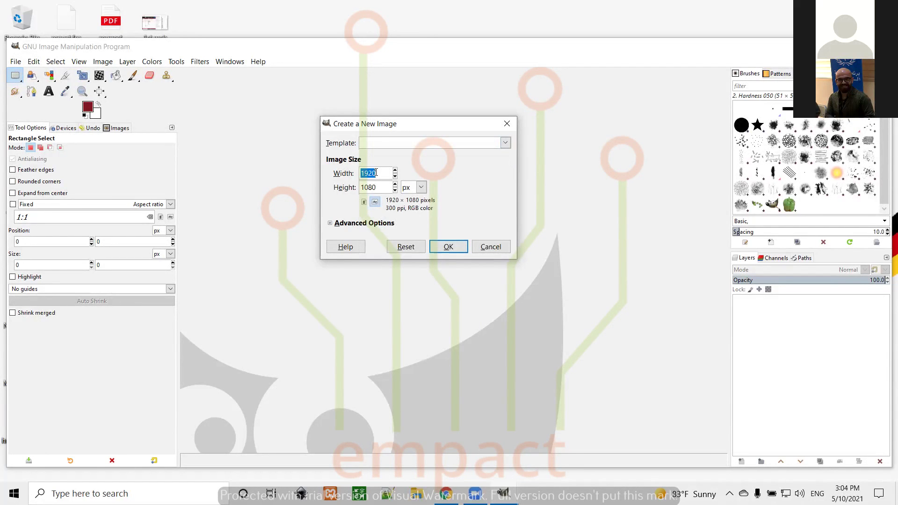
# Enter width 1080 and height 720 for the new image, keeping px as the unit
pyautogui.write('1080')
pyautogui.doubleClick(382, 188)
pyautogui.write('720')
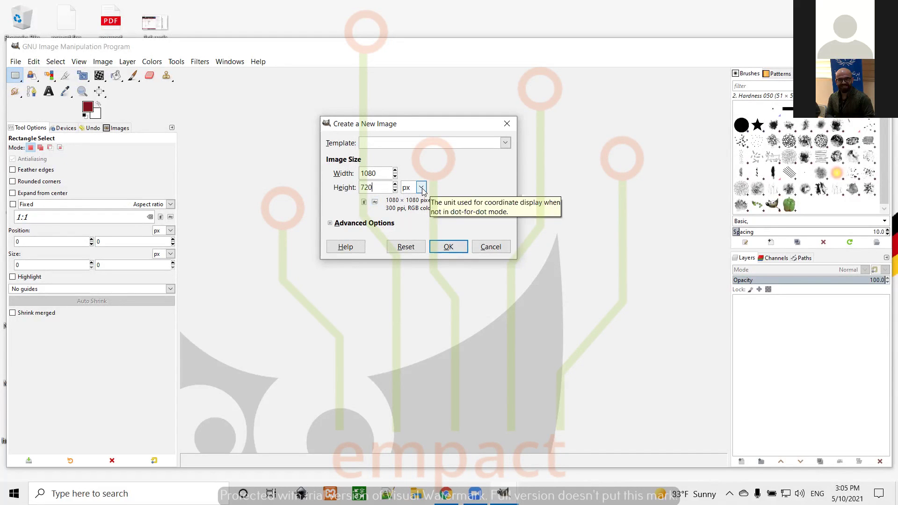
pyautogui.click(421, 188)
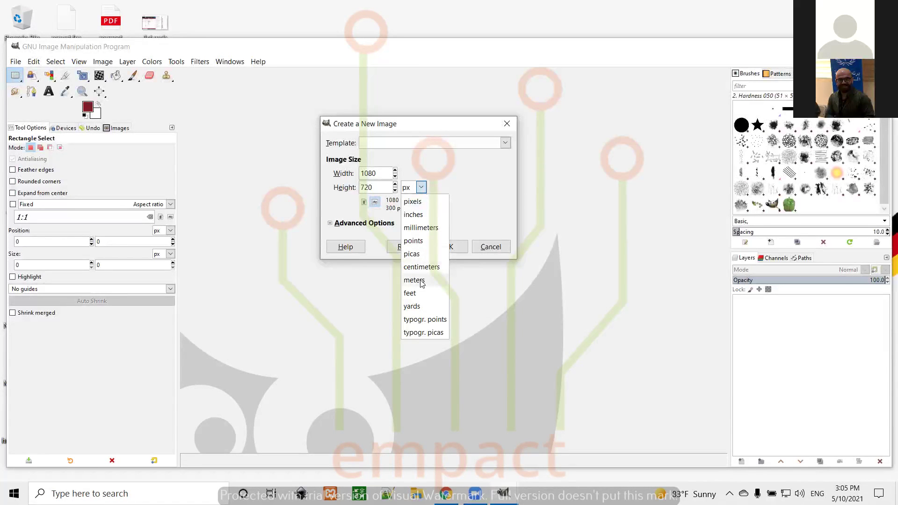
pyautogui.click(426, 206)
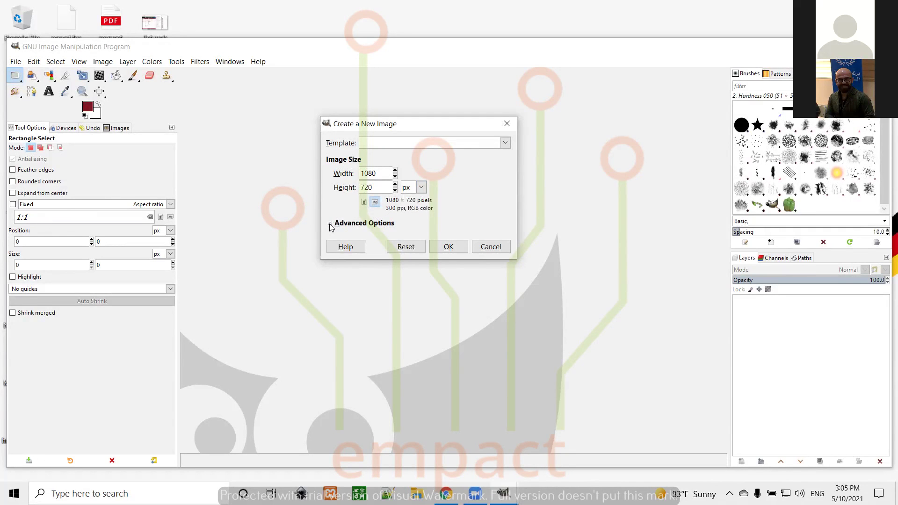
# Review the Advanced Options and create the blank 1080 × 720 RGB image
pyautogui.click(330, 223)
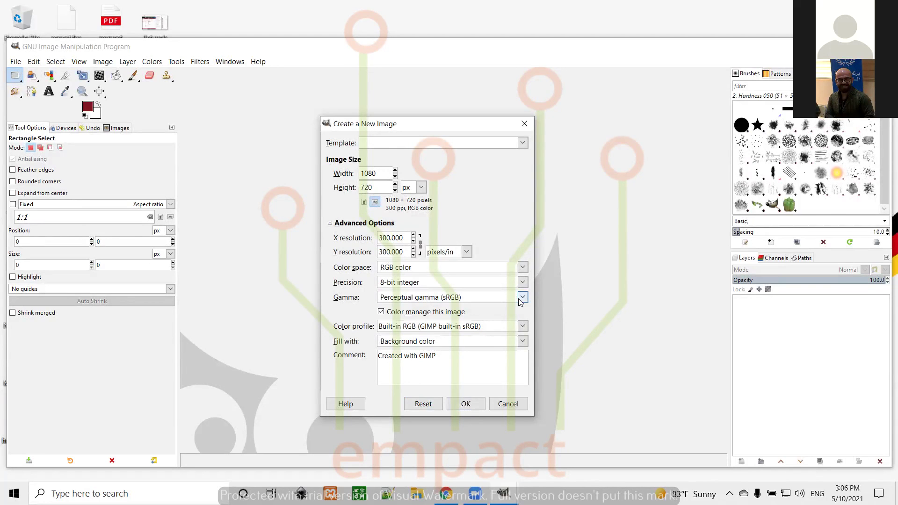
pyautogui.click(466, 404)
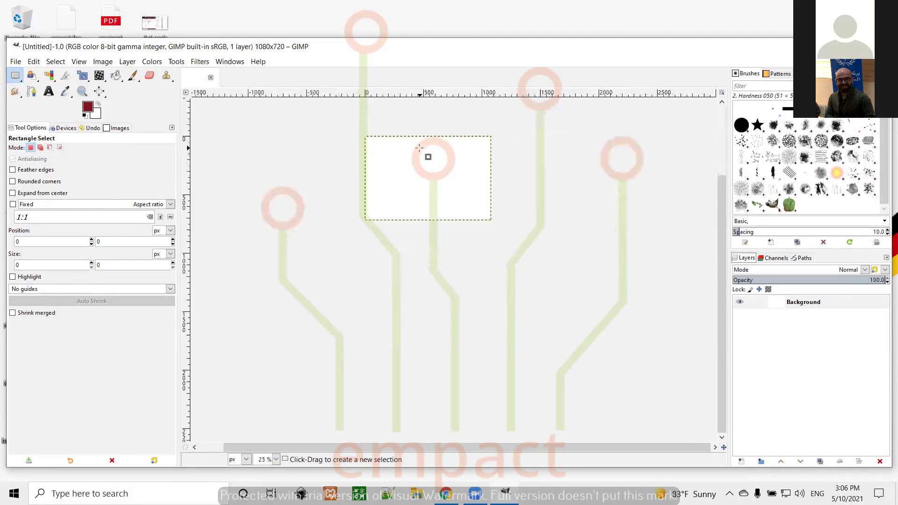
pyautogui.scroll(-1, 418, 147)
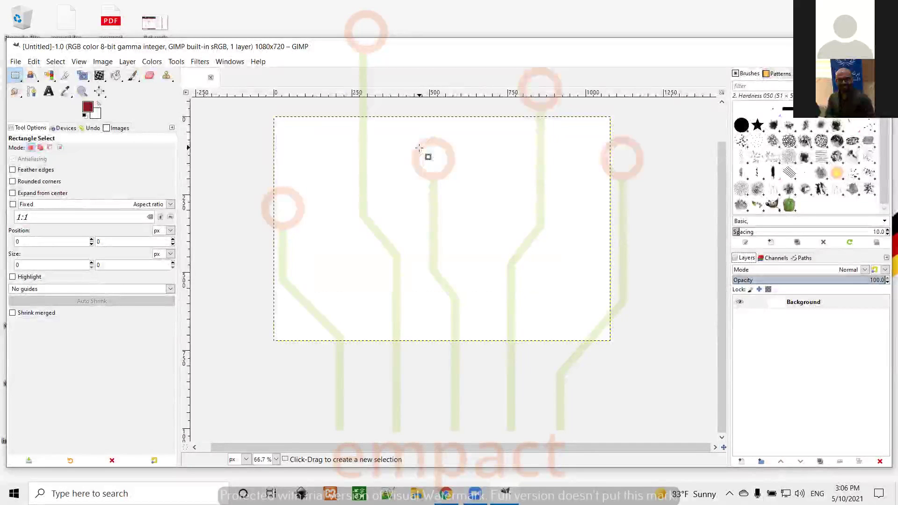
pyautogui.scroll(1, 419, 148)
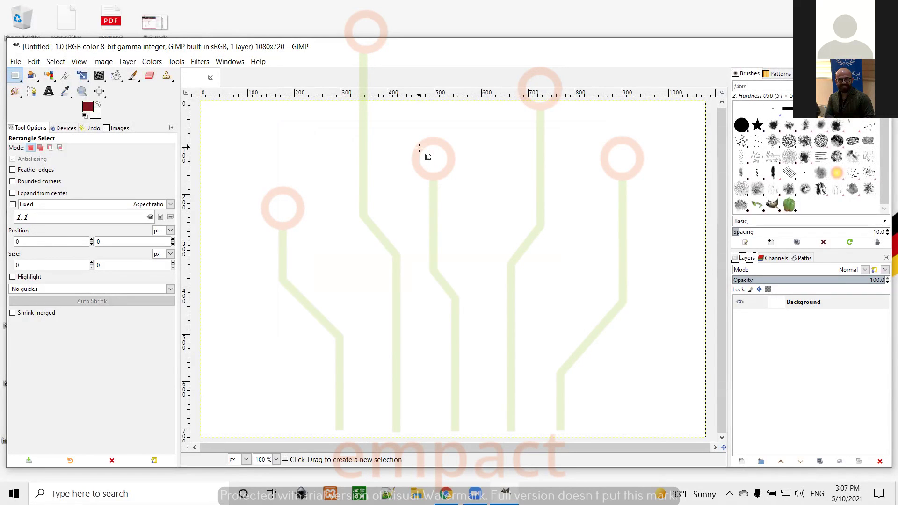
pyautogui.press('2')
pyautogui.hscroll(-5, 419, 147)
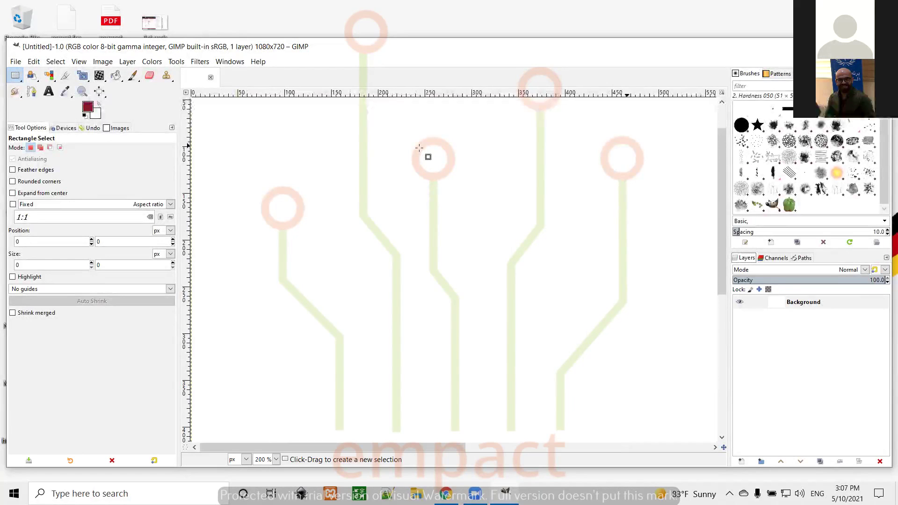
pyautogui.press('1')
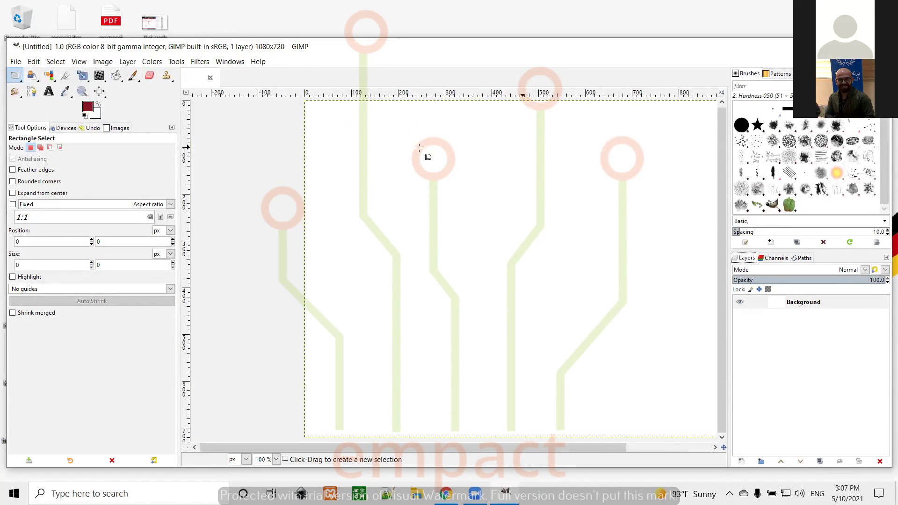
pyautogui.moveTo(500, 447); pyautogui.dragTo(566, 442)
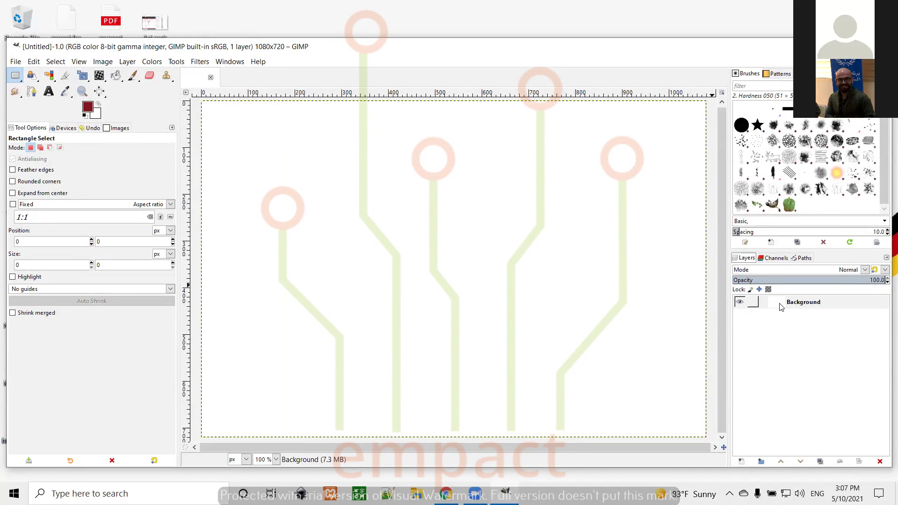
# Rename the Background layer to '1st layer-Background' and return focus to the canvas
pyautogui.doubleClick(813, 303)
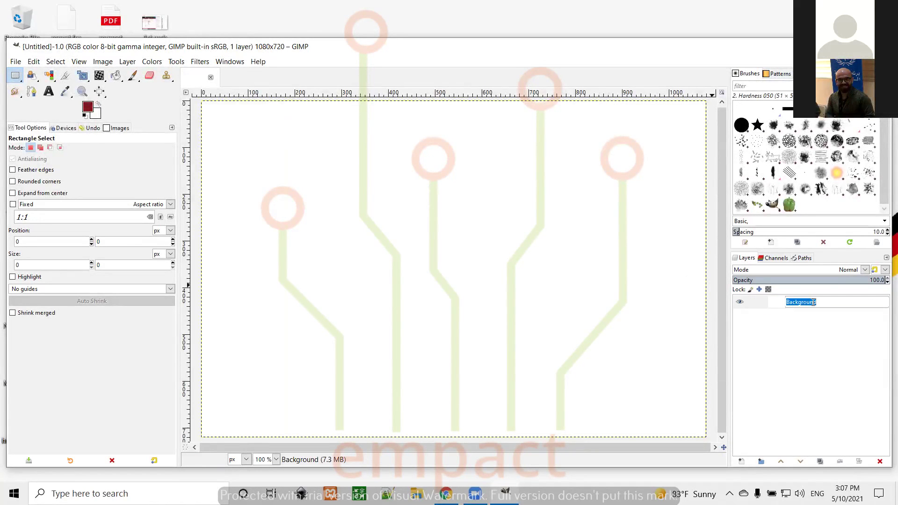
pyautogui.click(787, 302)
pyautogui.write('1st layer')
pyautogui.press('BackSpace')
pyautogui.write('-')
pyautogui.click(853, 322)
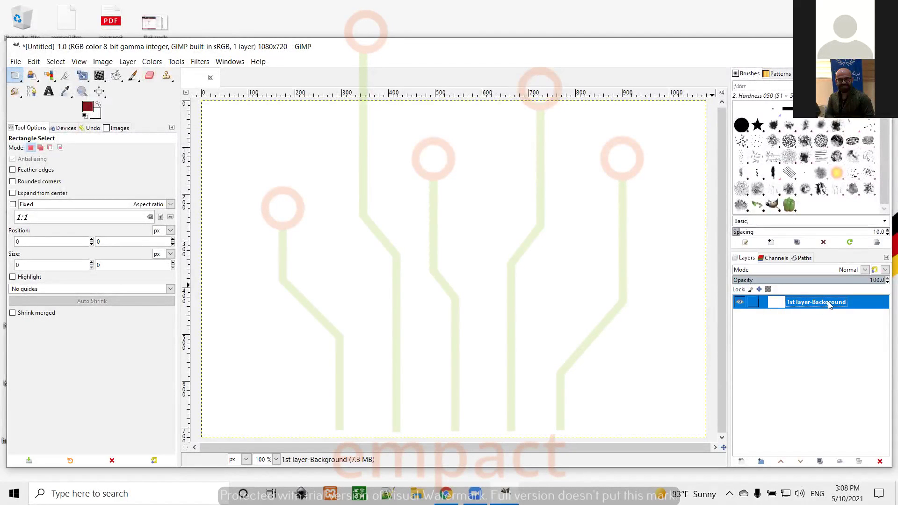
pyautogui.click(504, 220)
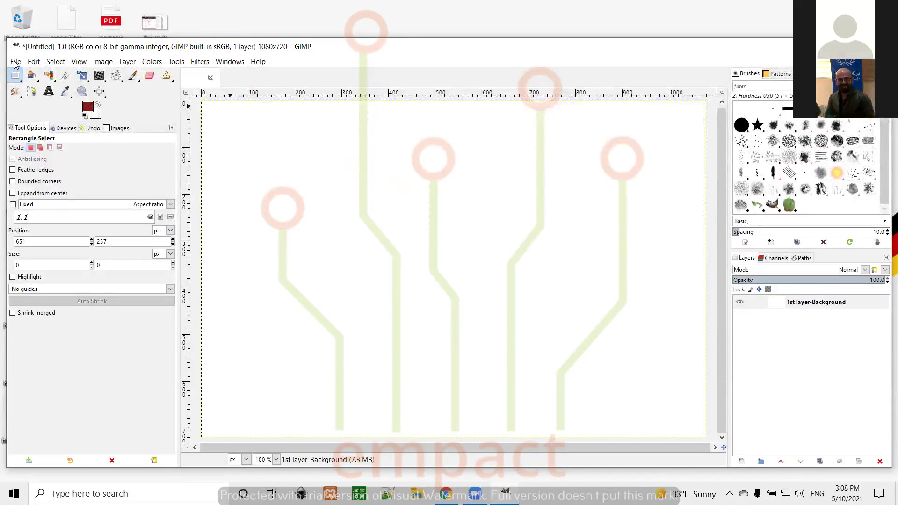
# In Chrome, search Google for 'flower' and show the image results
pyautogui.hotkey('alt', 'Tab')
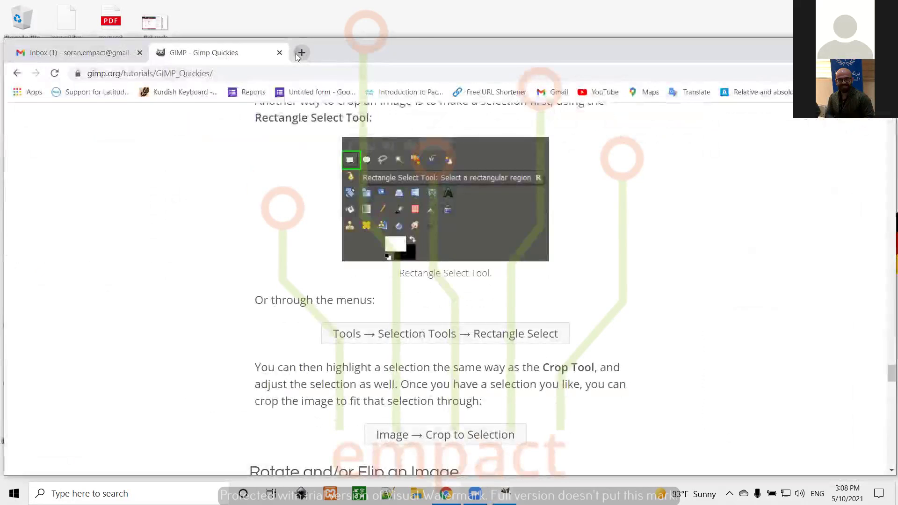
pyautogui.click(296, 54)
pyautogui.write('goo')
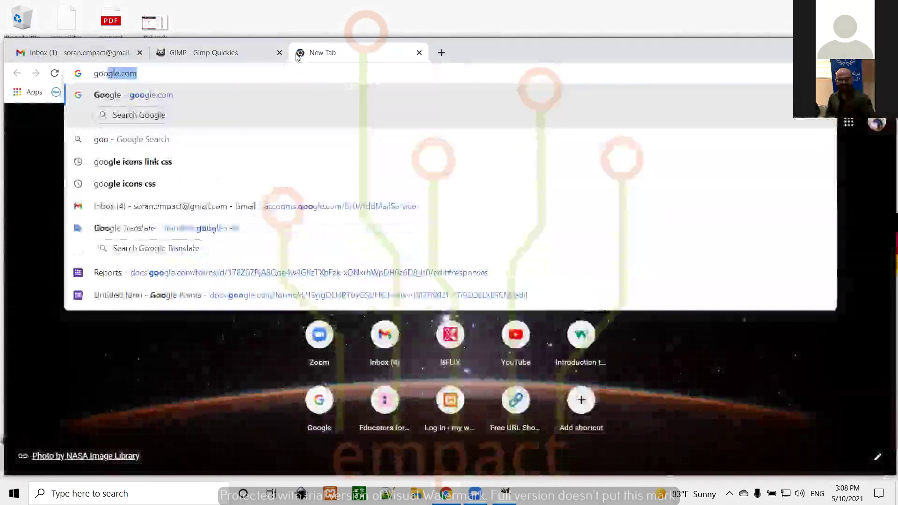
pyautogui.press('Return')
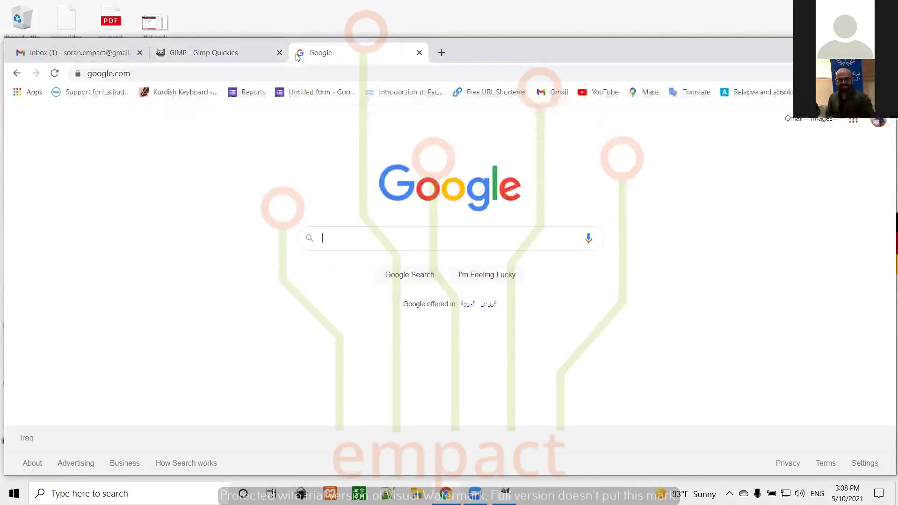
pyautogui.write('flowe')
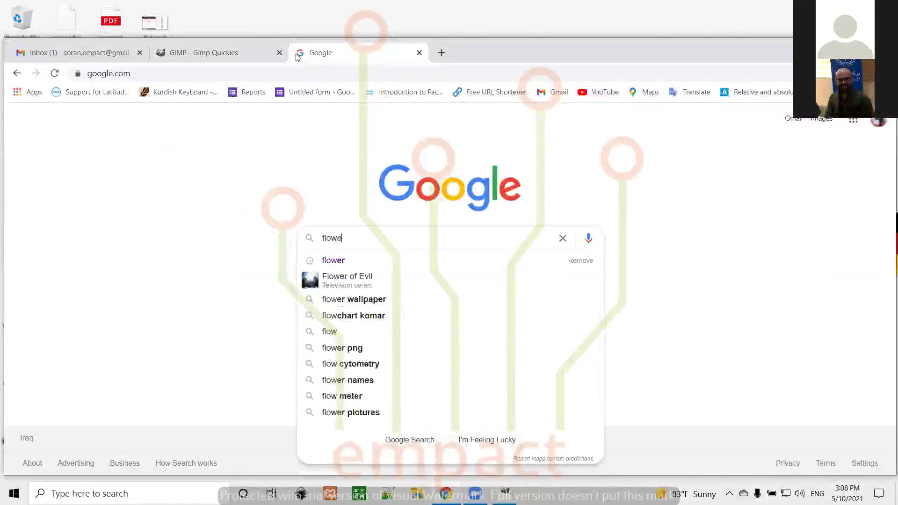
pyautogui.write('r')
pyautogui.press('Return')
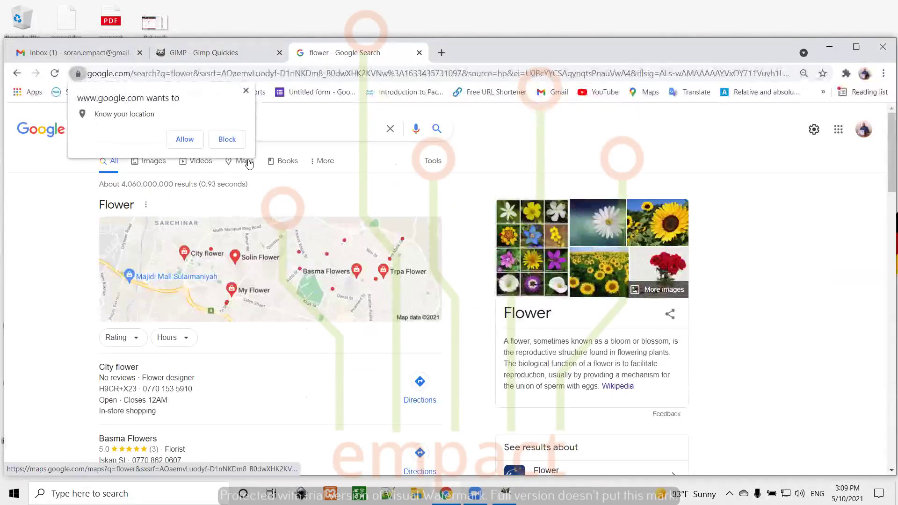
pyautogui.click(153, 162)
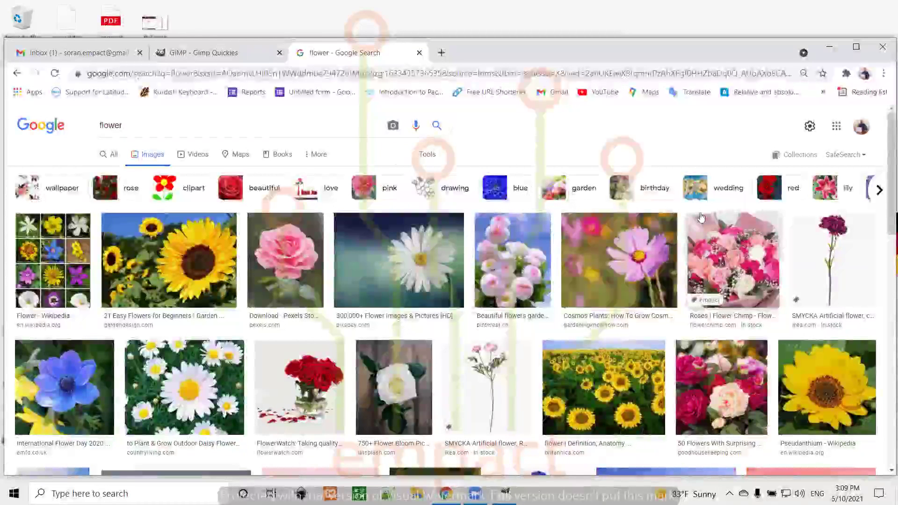
# Enlarge the pink flower bouquet result and copy the image to the clipboard
pyautogui.rightClick(509, 256)
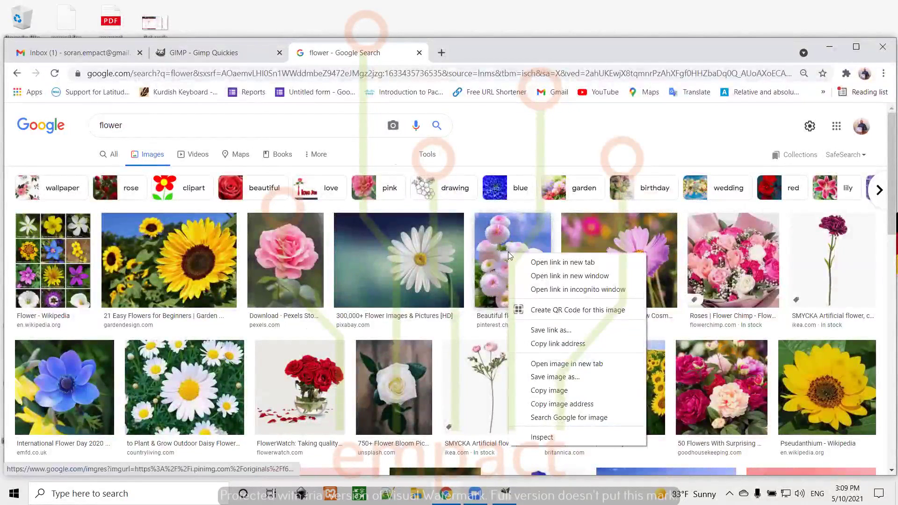
pyautogui.click(503, 238)
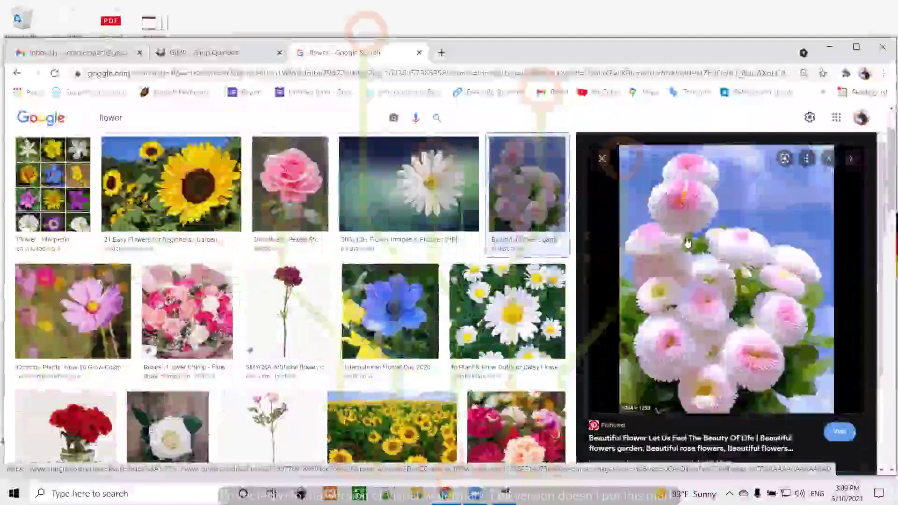
pyautogui.rightClick(686, 241)
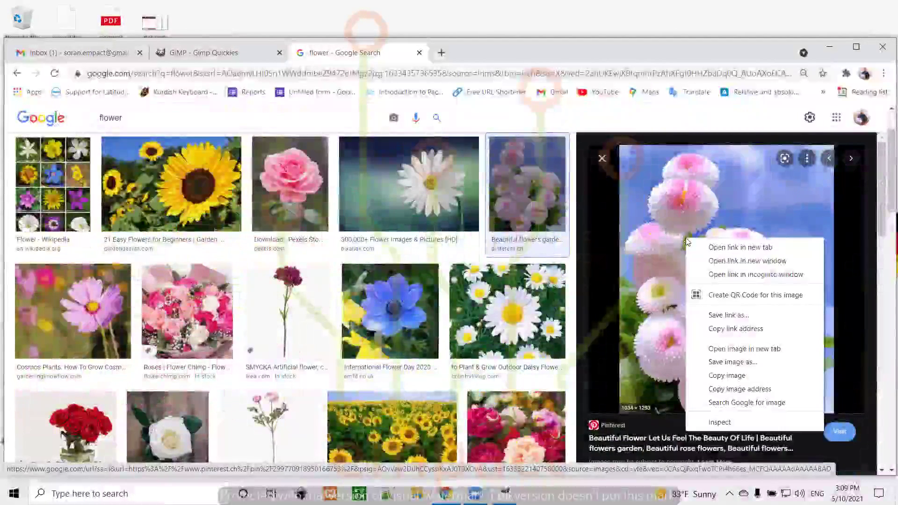
pyautogui.click(732, 378)
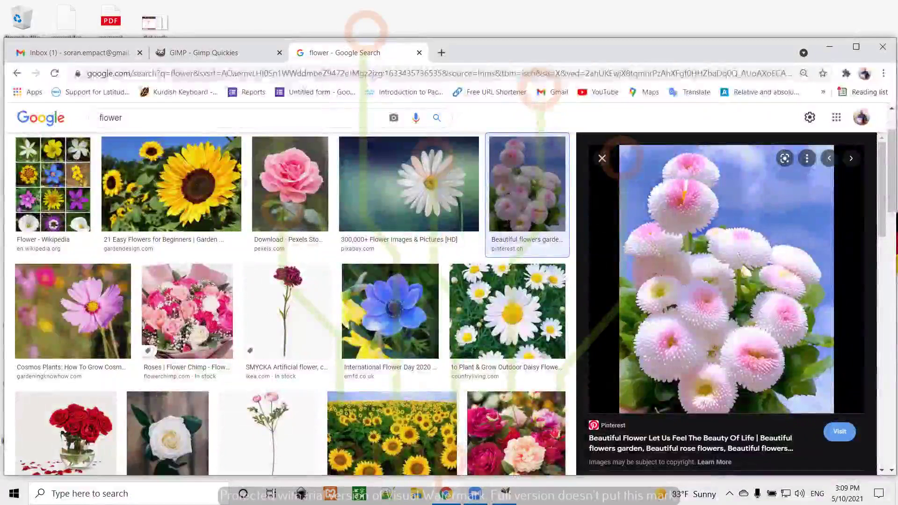
# Create a new GIMP image from the clipboard's pink daisy picture, then return to the blank canvas
pyautogui.hotkey('alt', 'Tab')
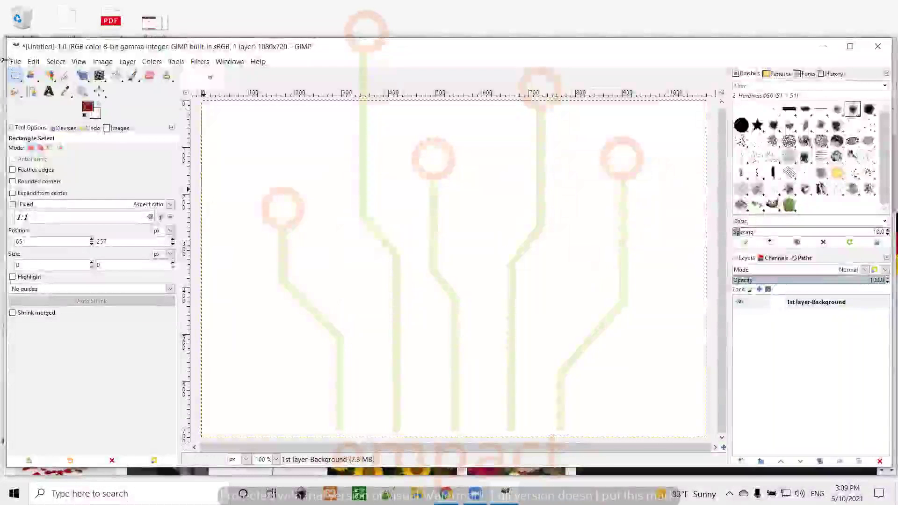
pyautogui.click(14, 62)
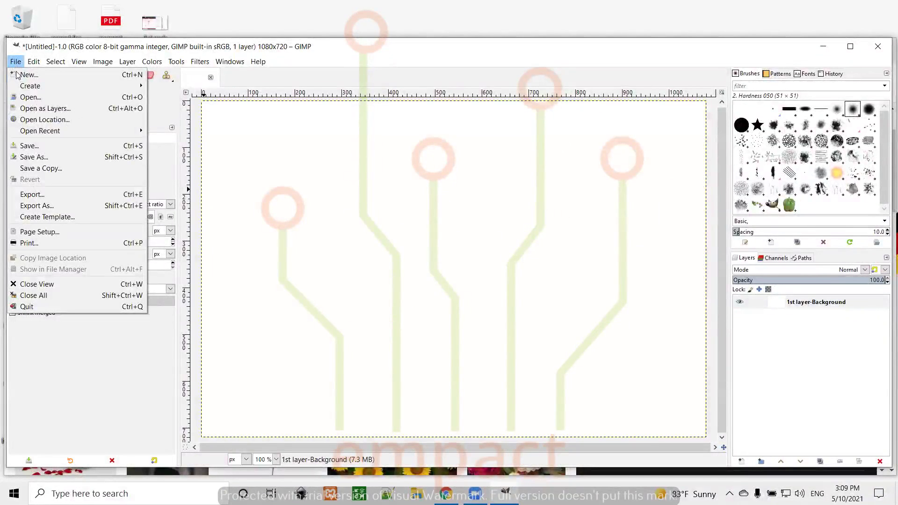
pyautogui.moveTo(39, 87)
pyautogui.moveTo(93, 87)
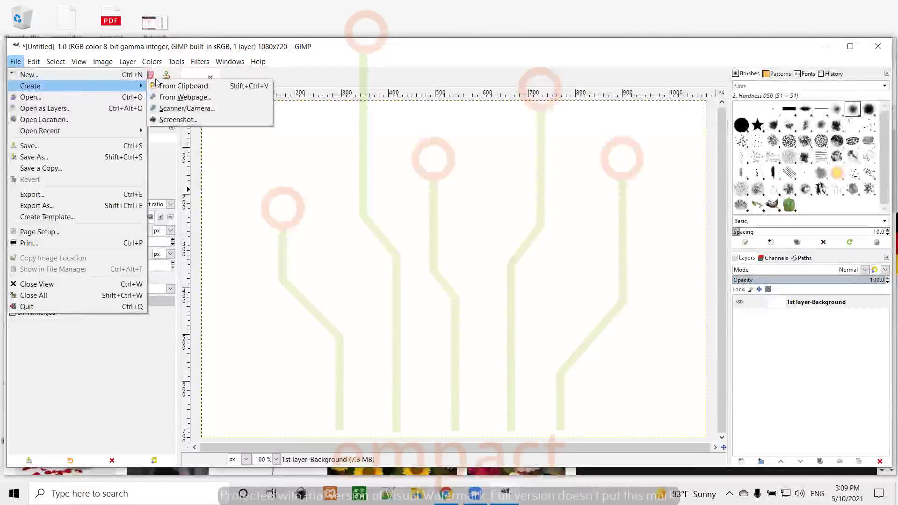
pyautogui.click(191, 89)
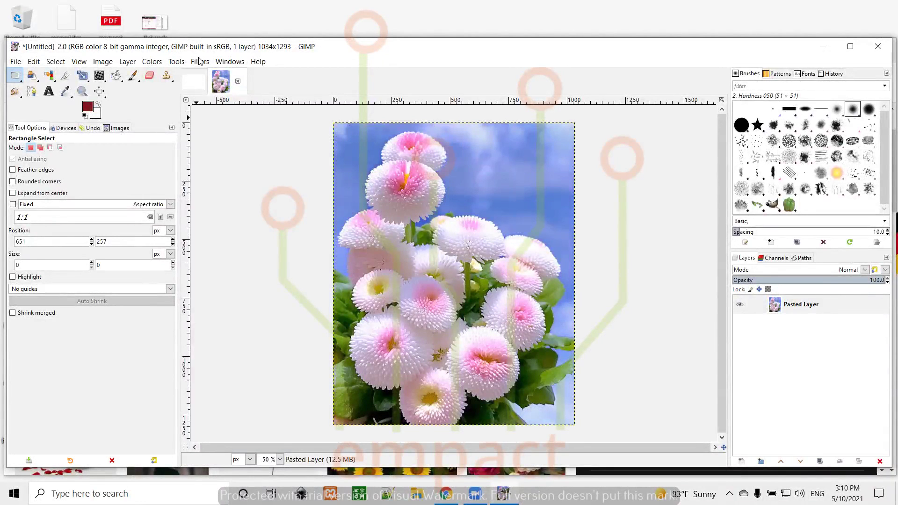
pyautogui.click(196, 85)
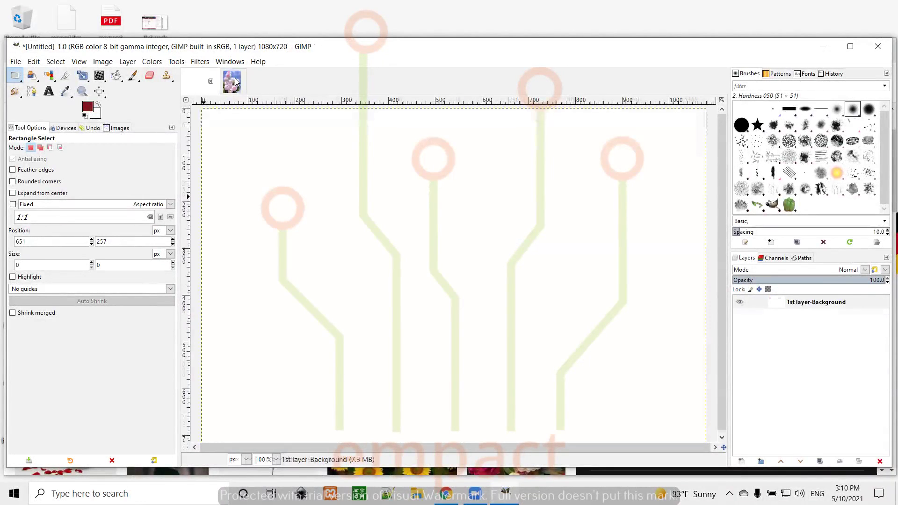
# On the flower image, rename 'Pasted Layer' to 'fower'
pyautogui.click(236, 82)
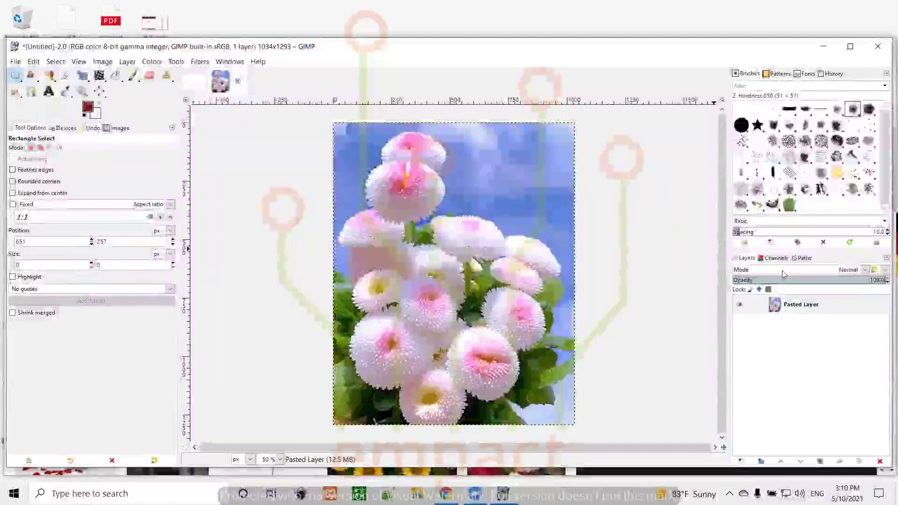
pyautogui.doubleClick(805, 305)
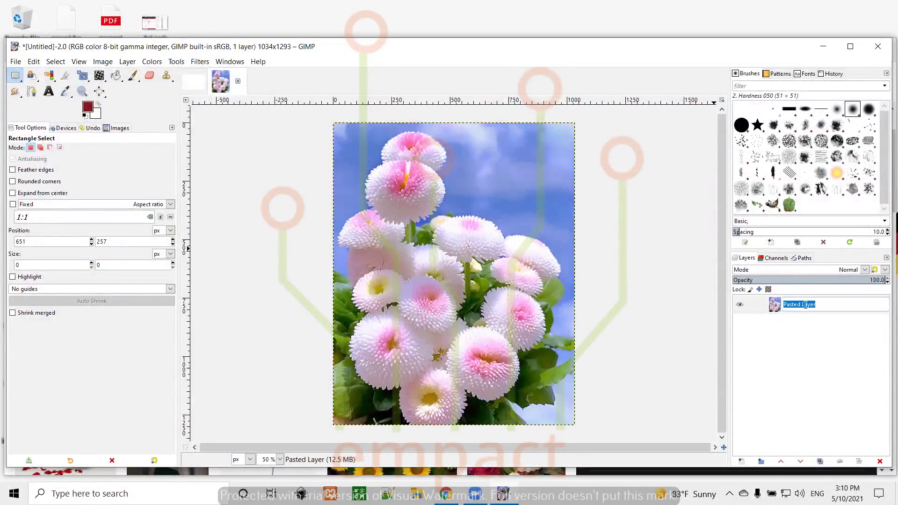
pyautogui.write('fower')
pyautogui.press('Return')
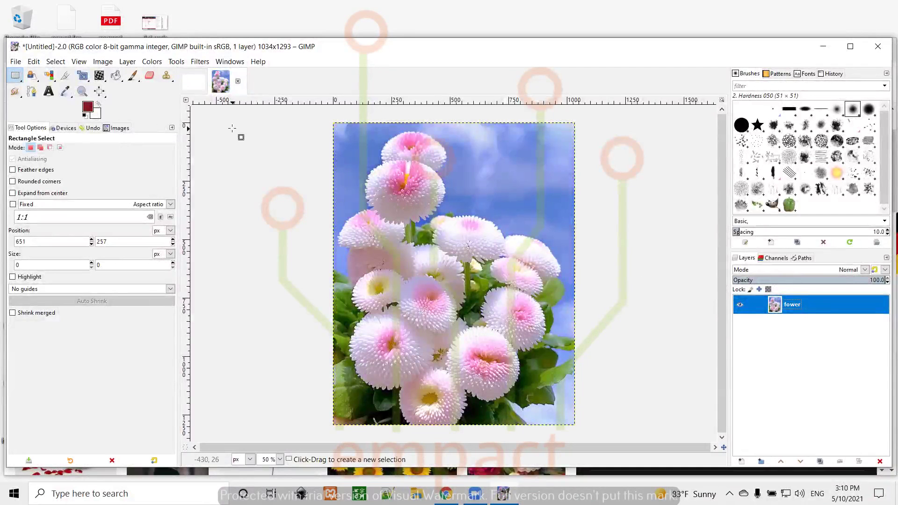
# Open logos.jpg from the recent files as a third image
pyautogui.click(14, 62)
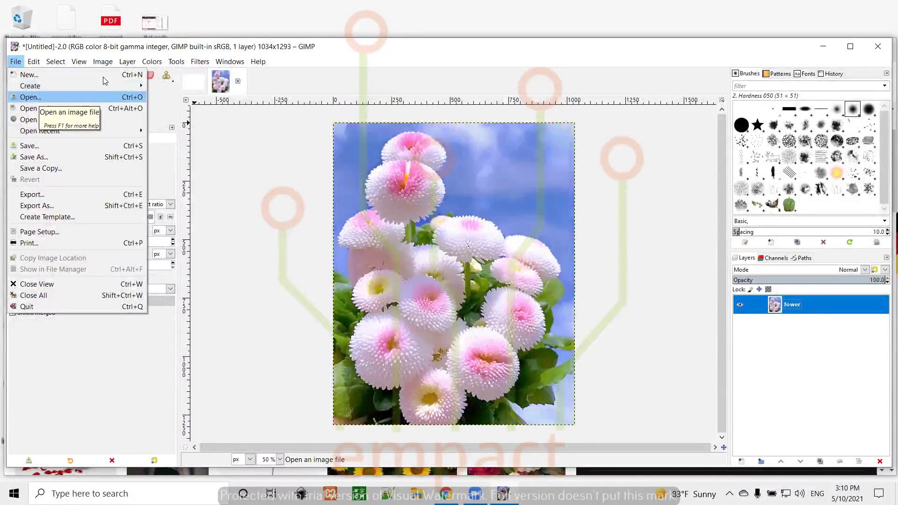
pyautogui.click(105, 97)
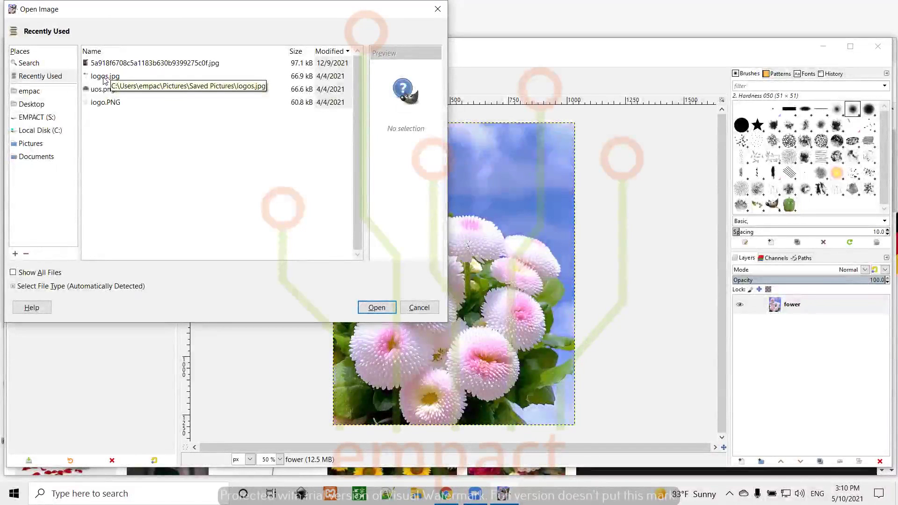
pyautogui.click(104, 79)
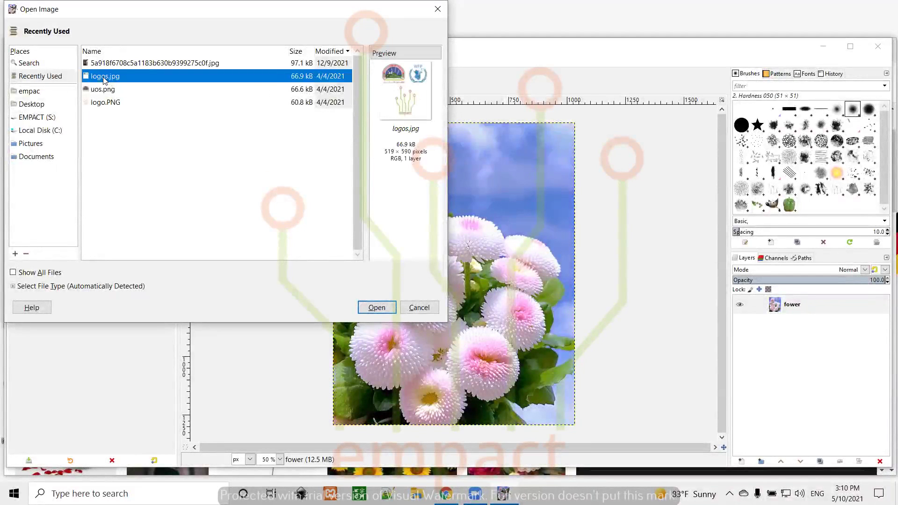
pyautogui.click(377, 308)
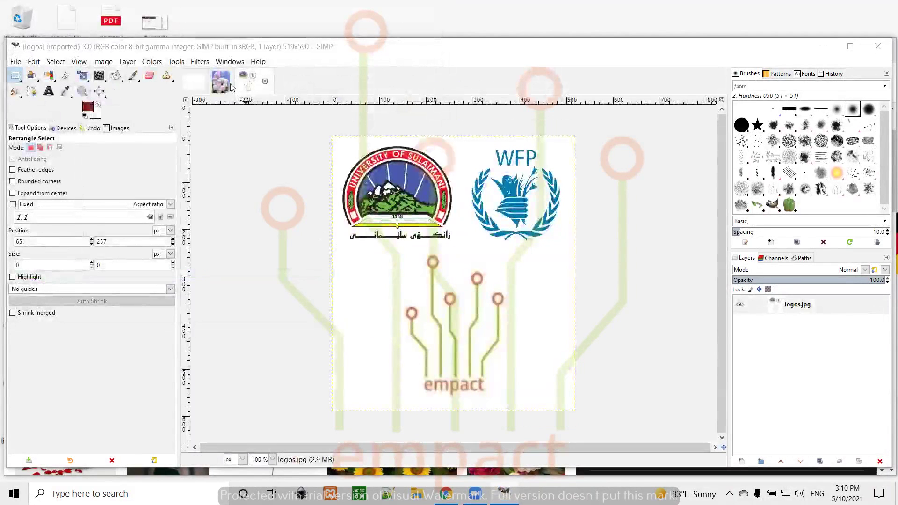
# Cycle through the flower, logos.jpg and blank canvas images, ending on the flower image
pyautogui.click(221, 83)
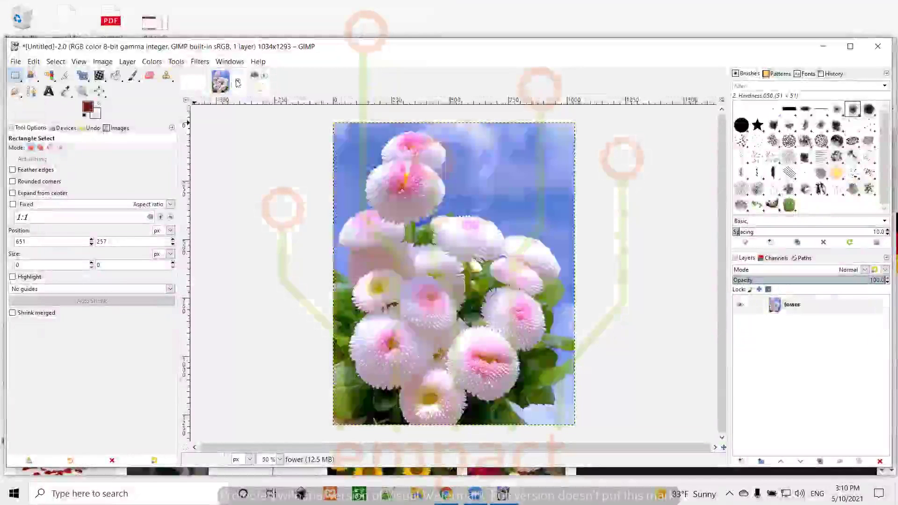
pyautogui.click(239, 83)
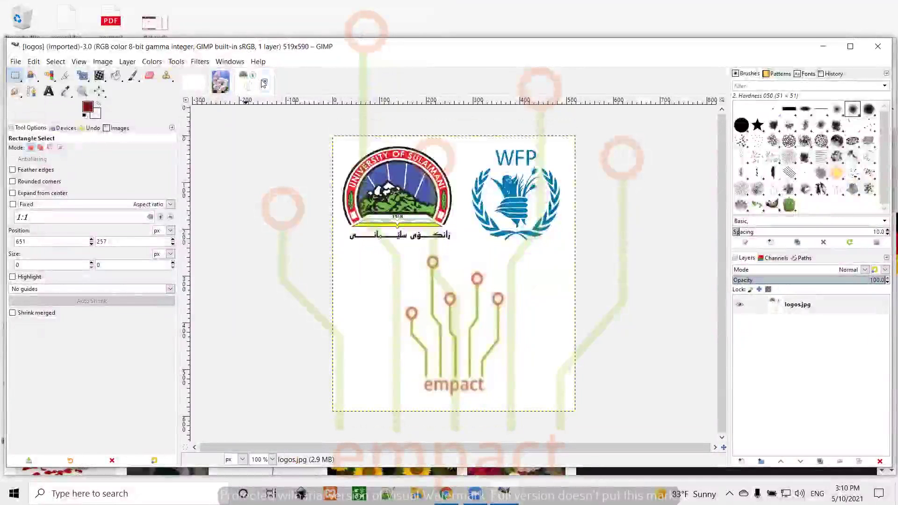
pyautogui.click(194, 83)
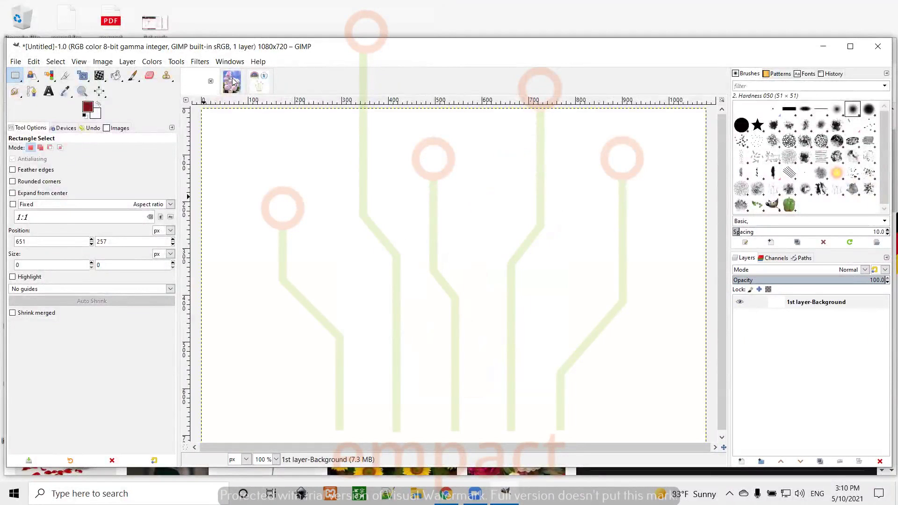
pyautogui.click(233, 81)
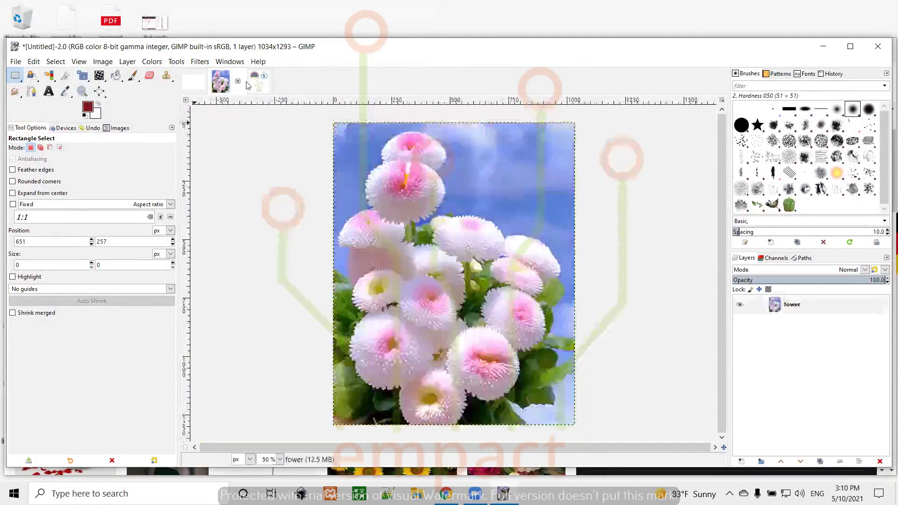
pyautogui.click(244, 82)
pyautogui.click(205, 85)
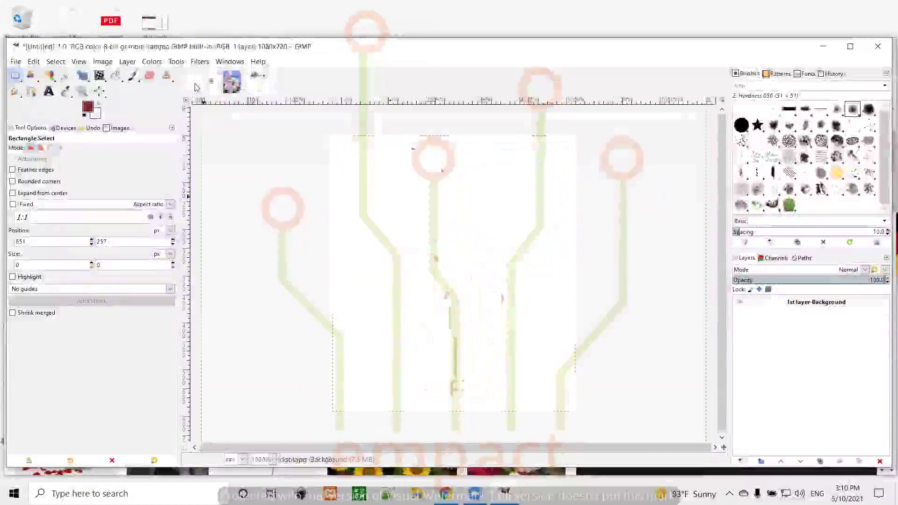
pyautogui.click(231, 81)
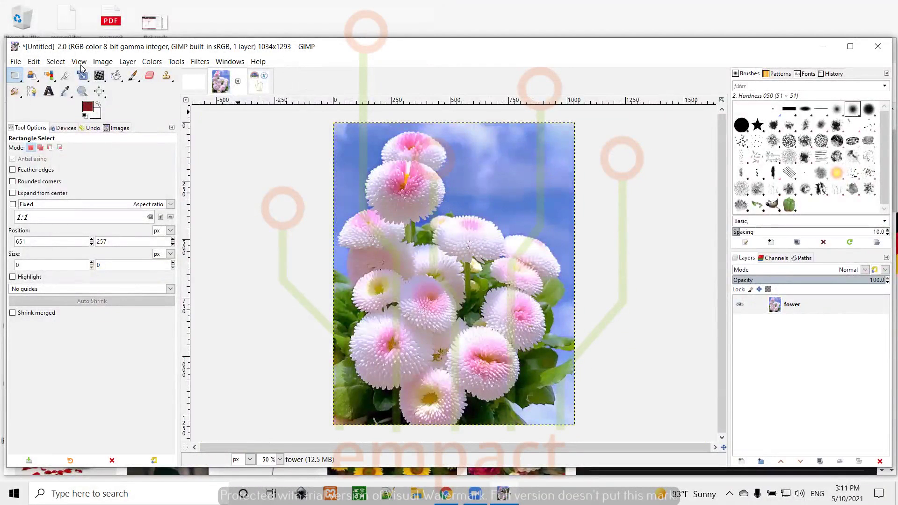
# Load uos.png from Saved Pictures as a new layer above fower
pyautogui.click(17, 62)
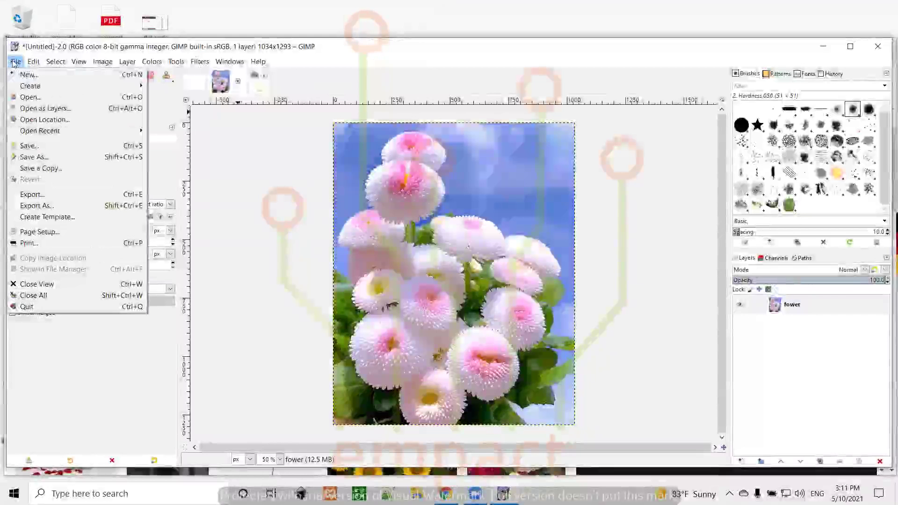
pyautogui.click(59, 111)
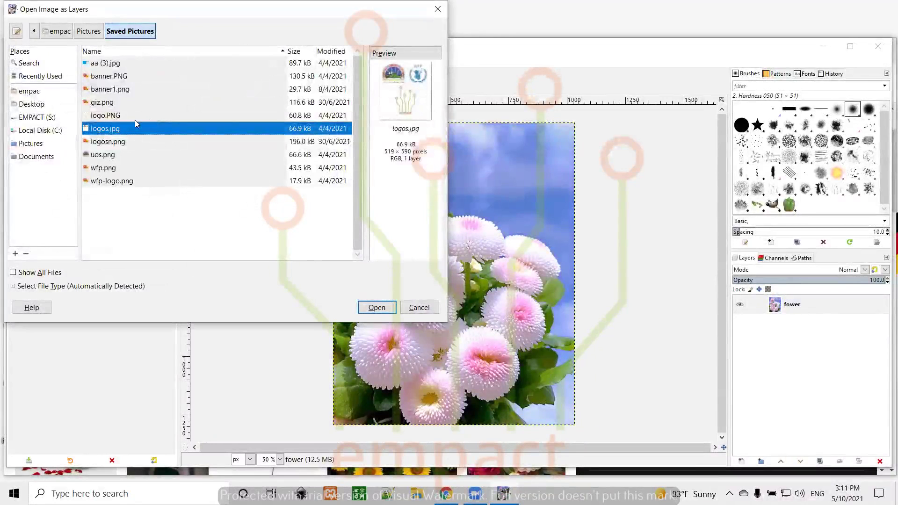
pyautogui.click(104, 156)
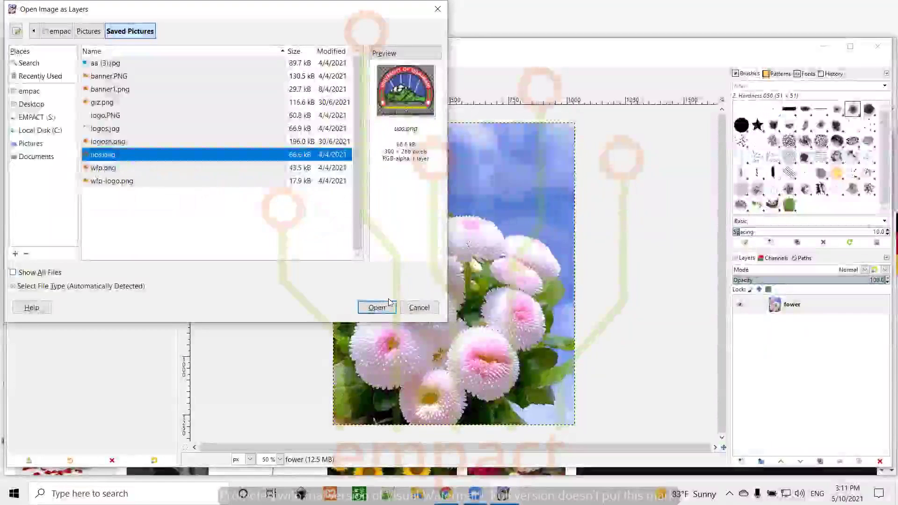
pyautogui.click(385, 310)
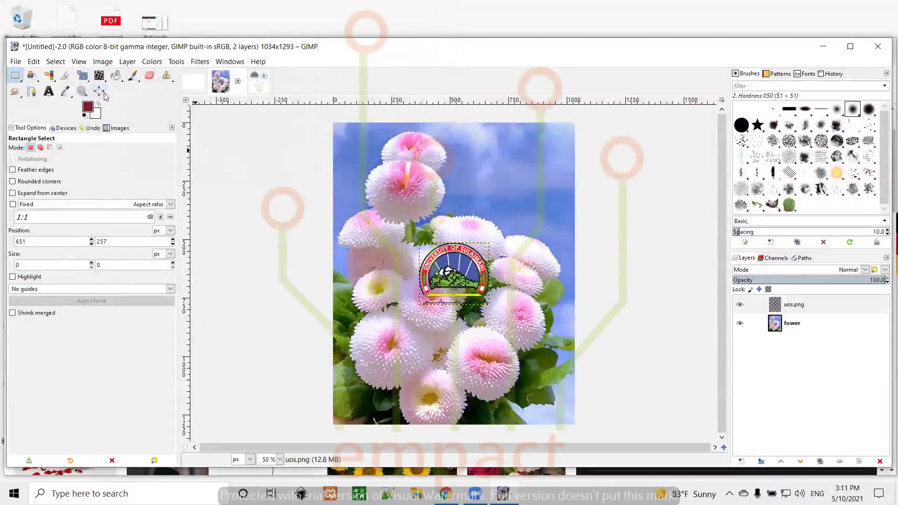
# Choose the Alignment tool and select the logo layer on the flower canvas
pyautogui.moveTo(105, 95)
pyautogui.click(138, 92)
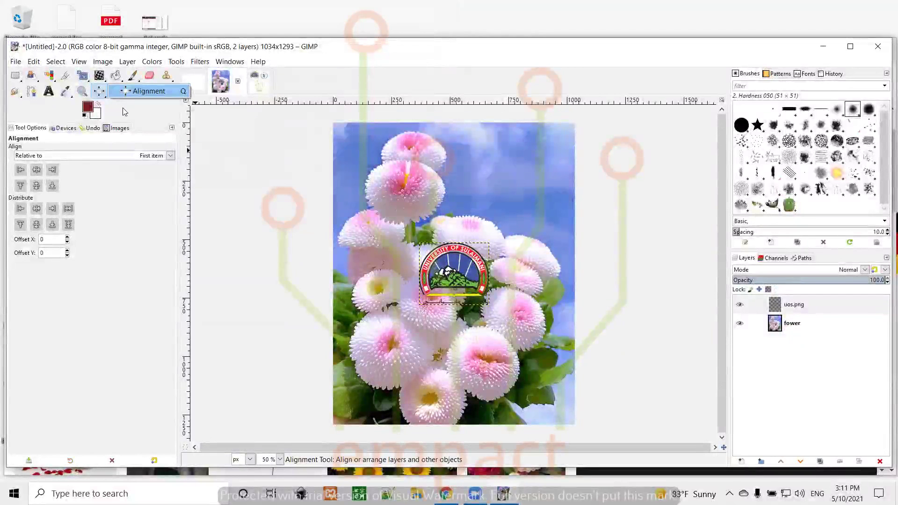
pyautogui.moveTo(449, 257); pyautogui.dragTo(453, 202)
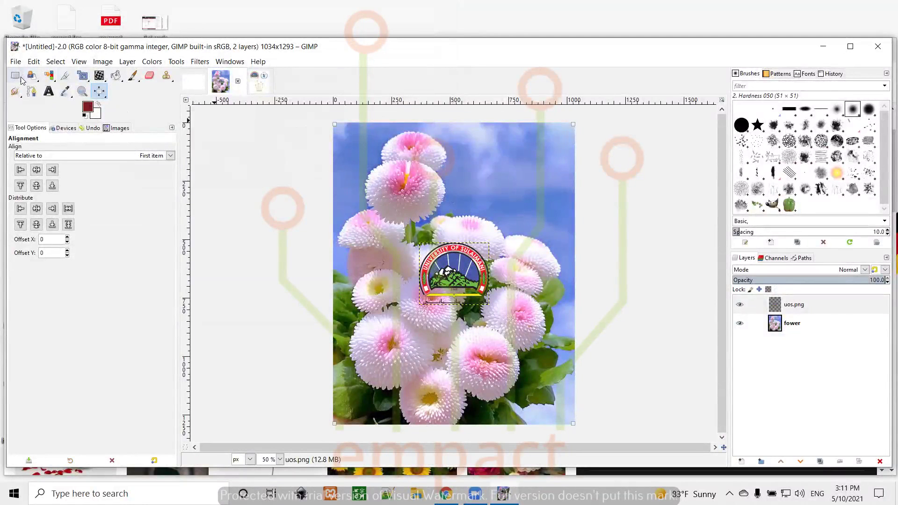
pyautogui.moveTo(21, 84)
pyautogui.moveTo(101, 81)
pyautogui.moveTo(16, 94)
pyautogui.moveTo(65, 95)
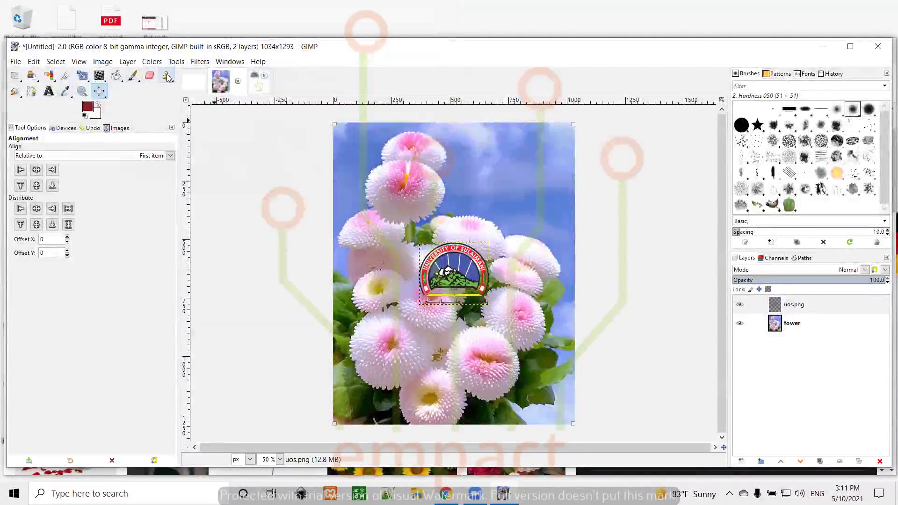
pyautogui.moveTo(167, 77)
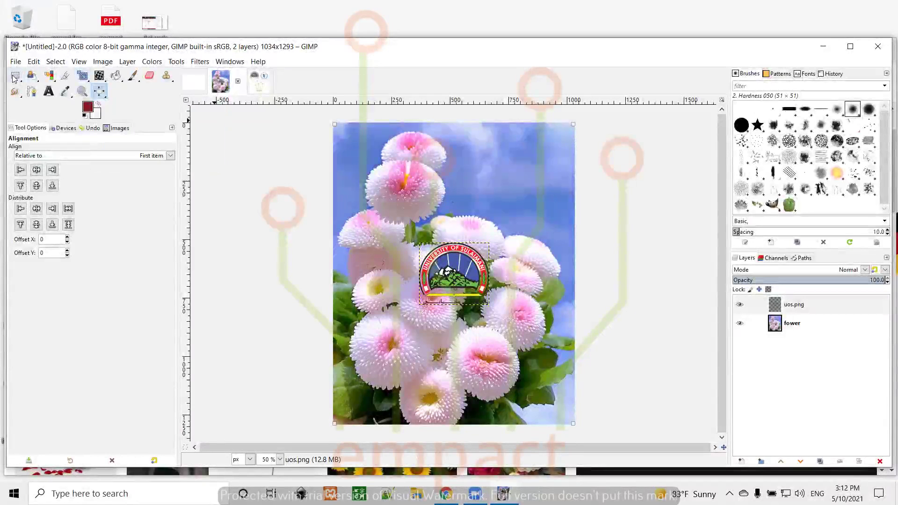
pyautogui.moveTo(15, 78)
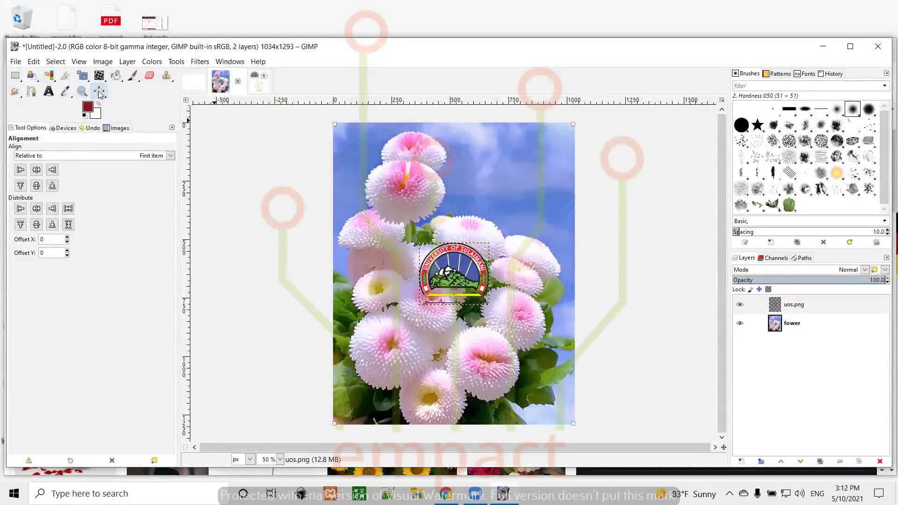
# In Preferences > Toolbox, turn on Show GIMP logo and Show active brush, pattern & gradient
pyautogui.click(35, 61)
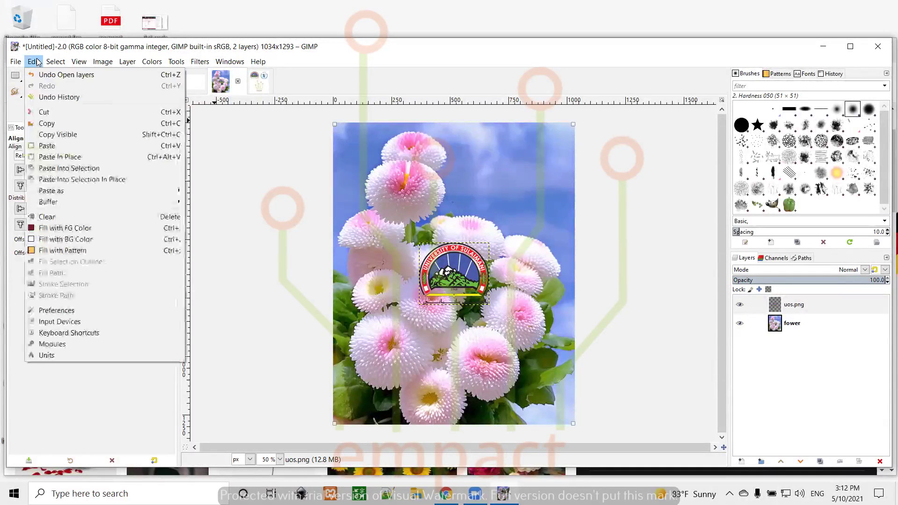
pyautogui.click(75, 311)
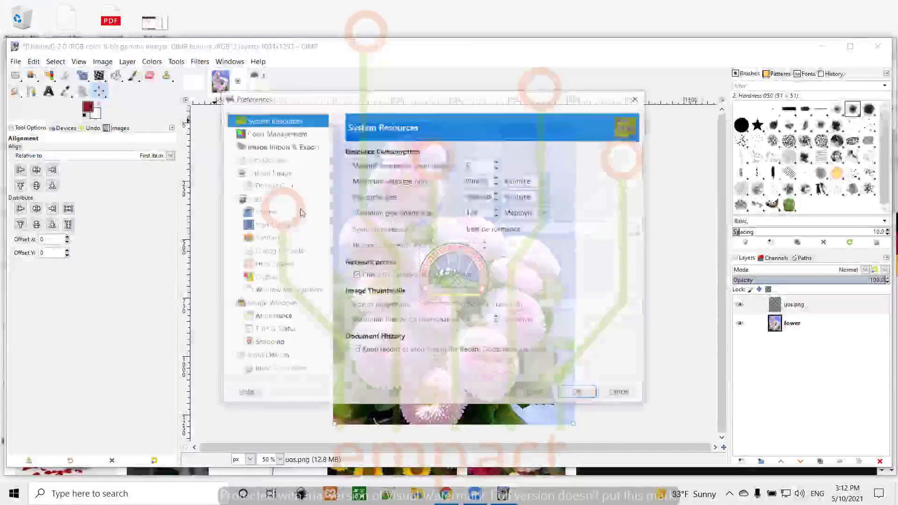
pyautogui.click(260, 241)
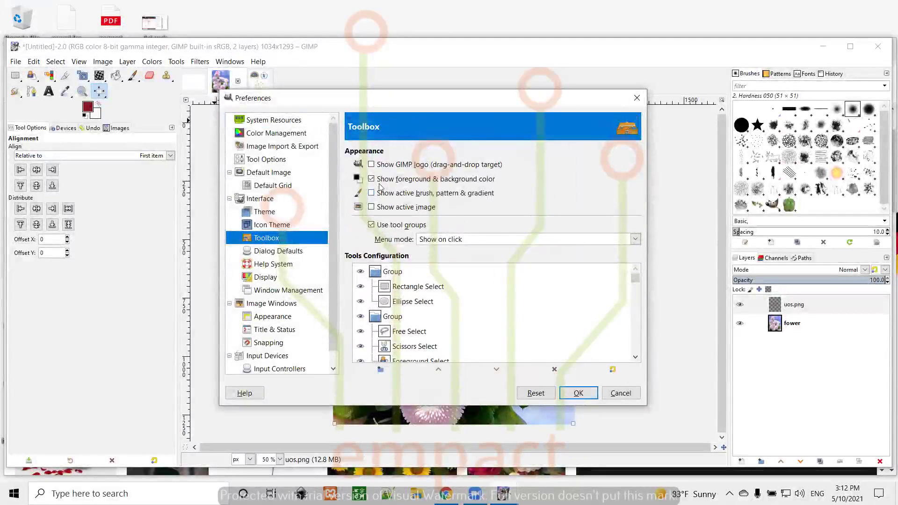
pyautogui.click(371, 165)
pyautogui.click(371, 193)
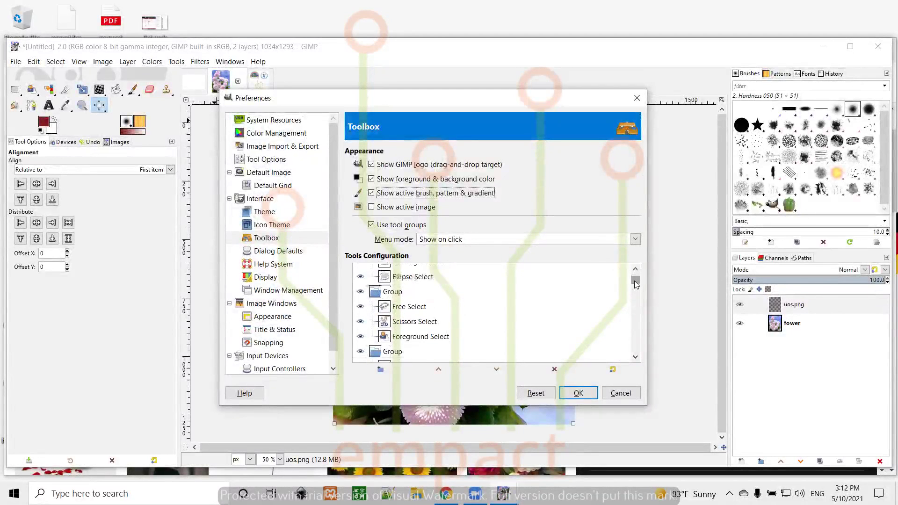
pyautogui.moveTo(634, 282); pyautogui.dragTo(635, 301)
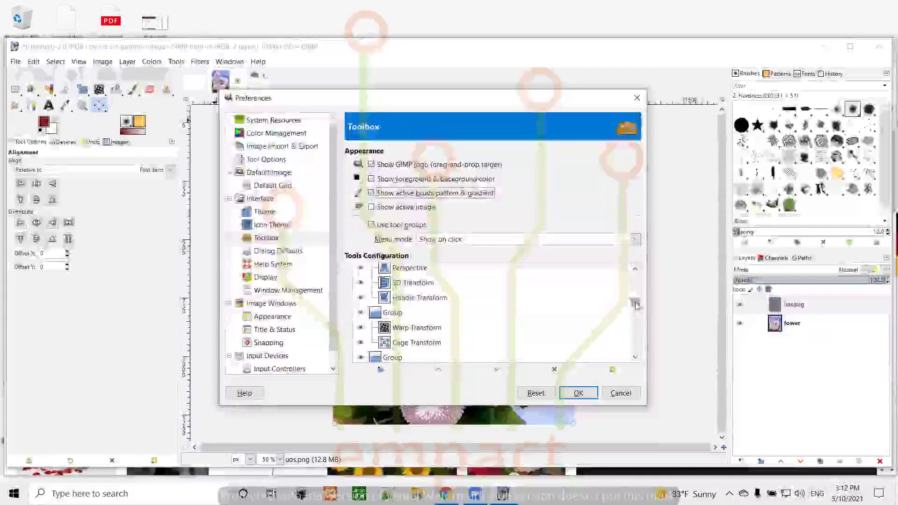
pyautogui.moveTo(635, 305); pyautogui.dragTo(636, 352)
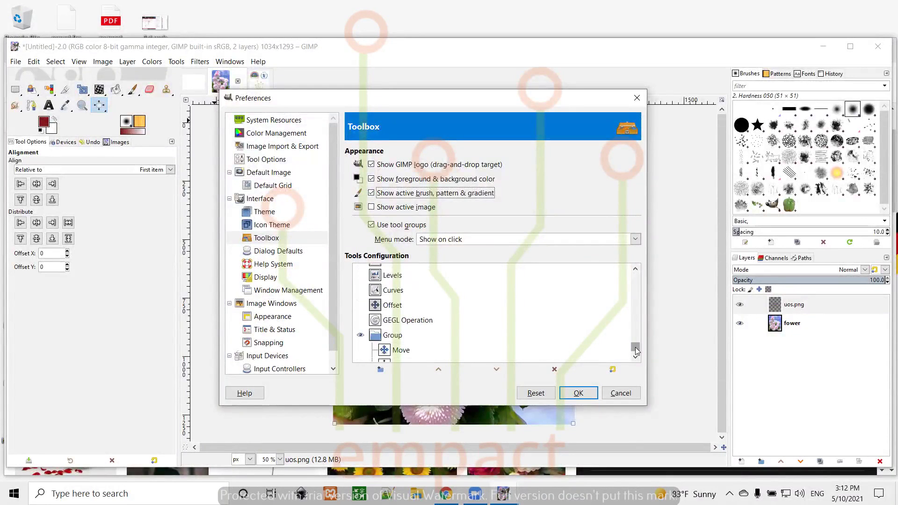
pyautogui.moveTo(637, 352); pyautogui.dragTo(638, 344)
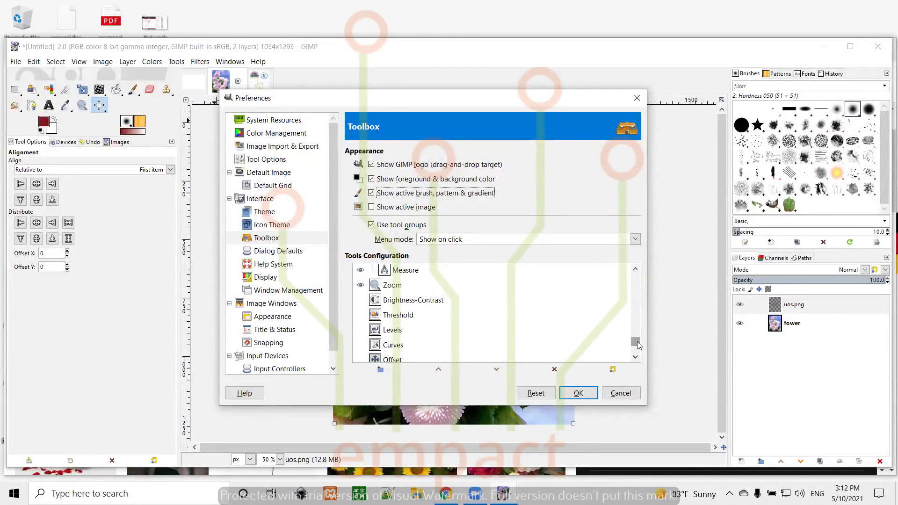
pyautogui.click(578, 393)
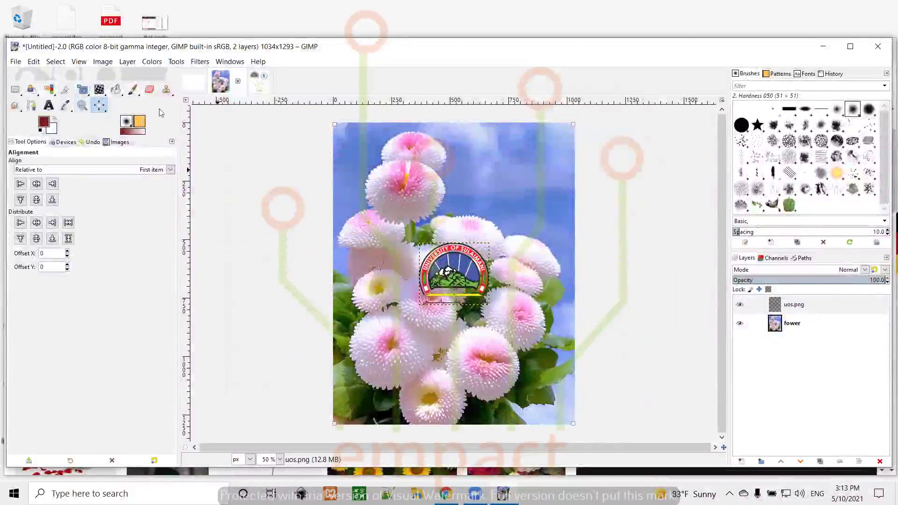
# In Preferences > Toolbox, uncheck Use tool groups so every tool shows separately
pyautogui.click(34, 62)
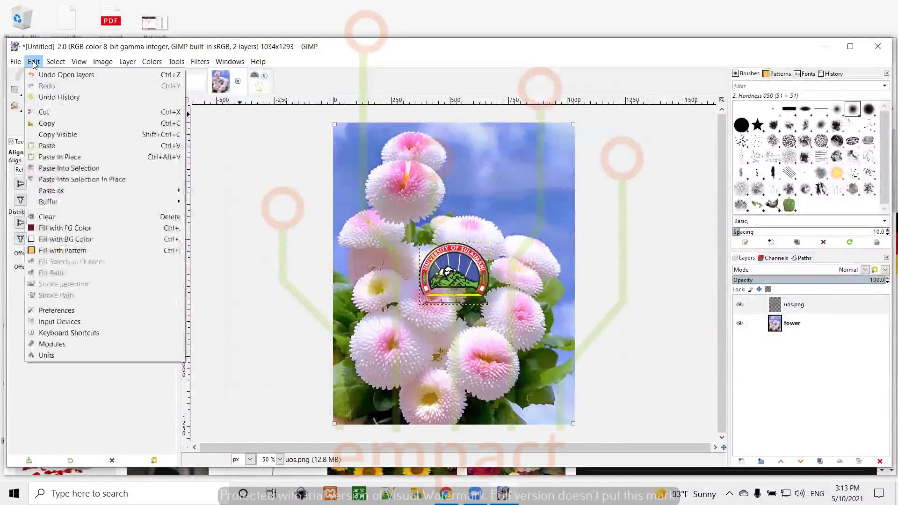
pyautogui.click(56, 310)
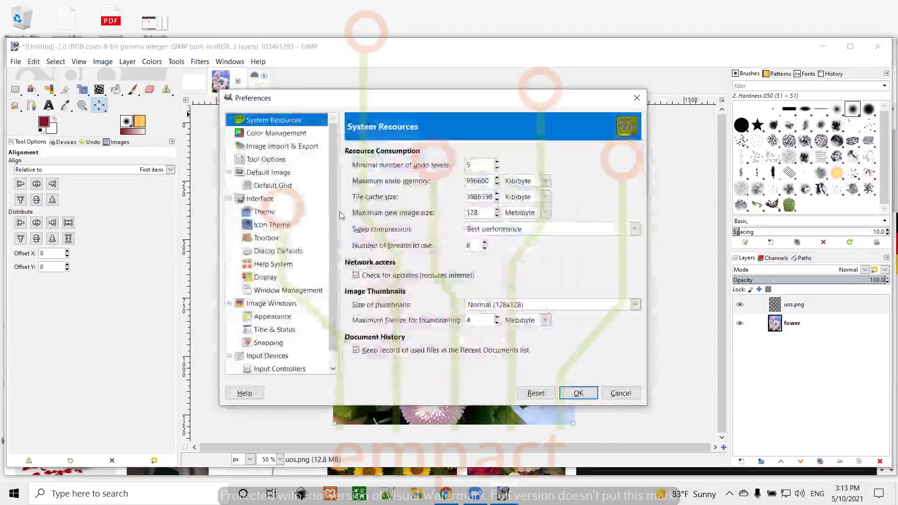
pyautogui.click(264, 237)
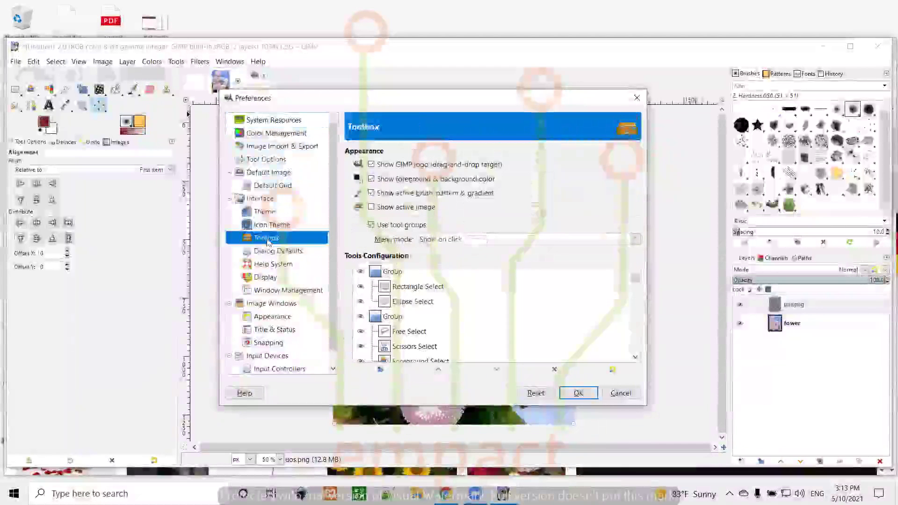
pyautogui.click(371, 225)
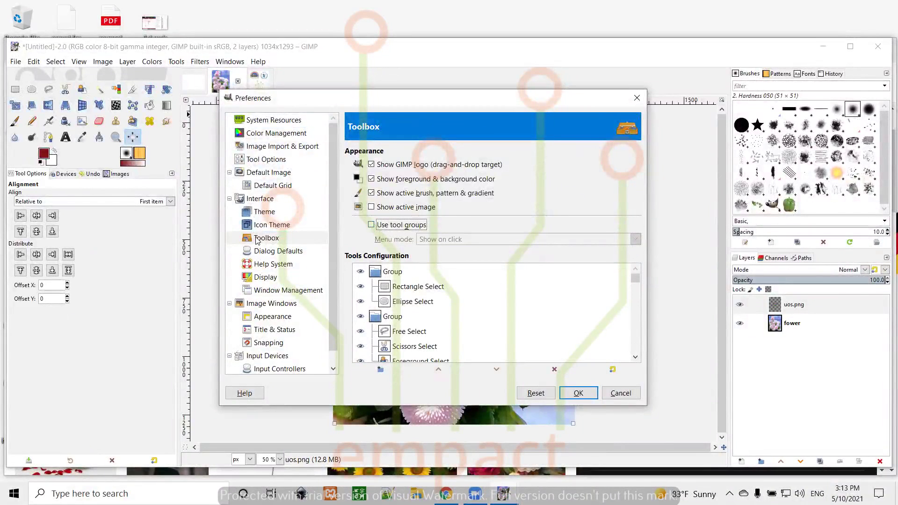
# Try the Legacy, Symbolic and Symbolic-High-Contrast icon themes, settling on Legacy
pyautogui.click(268, 226)
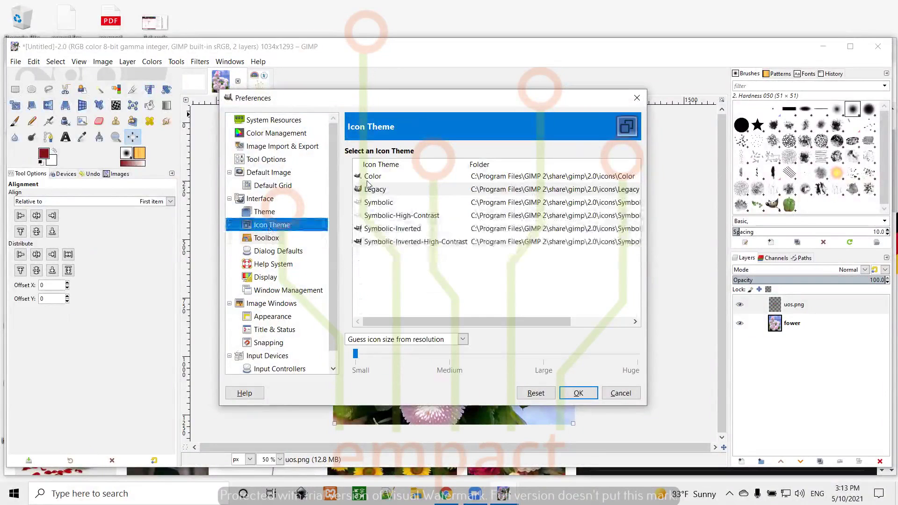
pyautogui.click(378, 190)
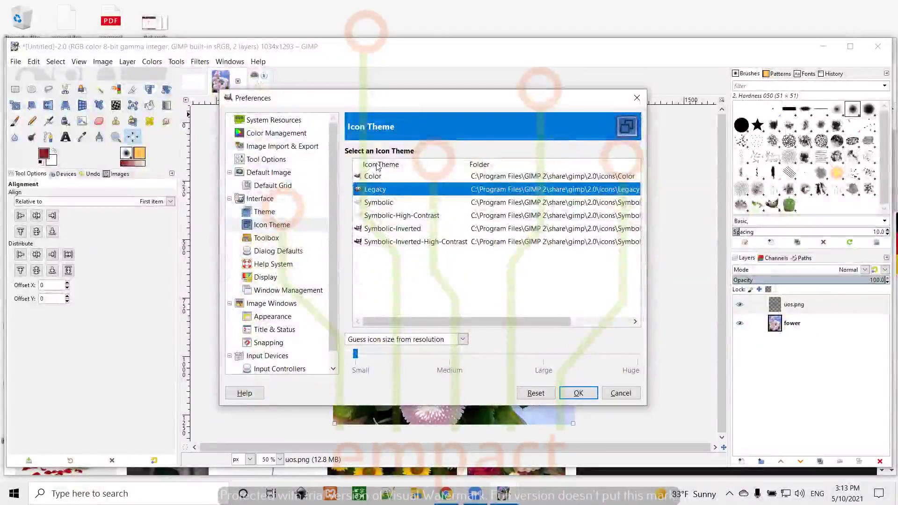
pyautogui.click(377, 202)
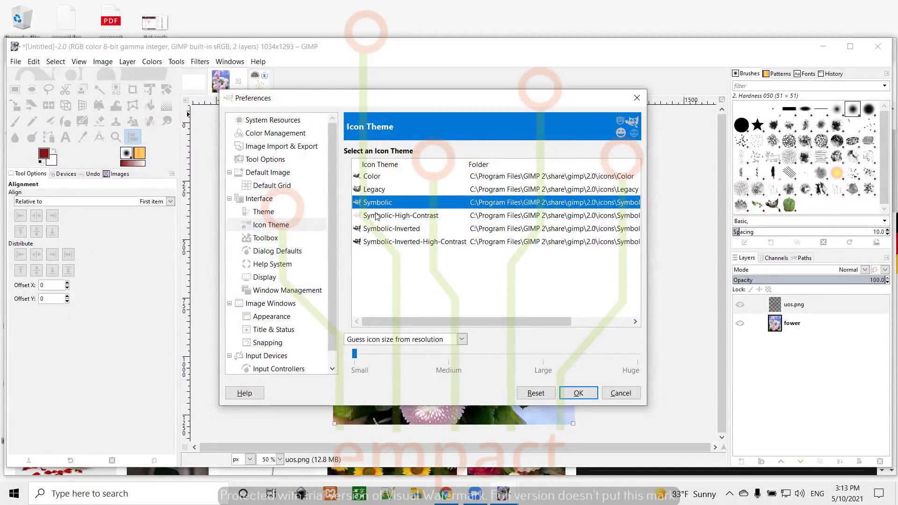
pyautogui.click(377, 216)
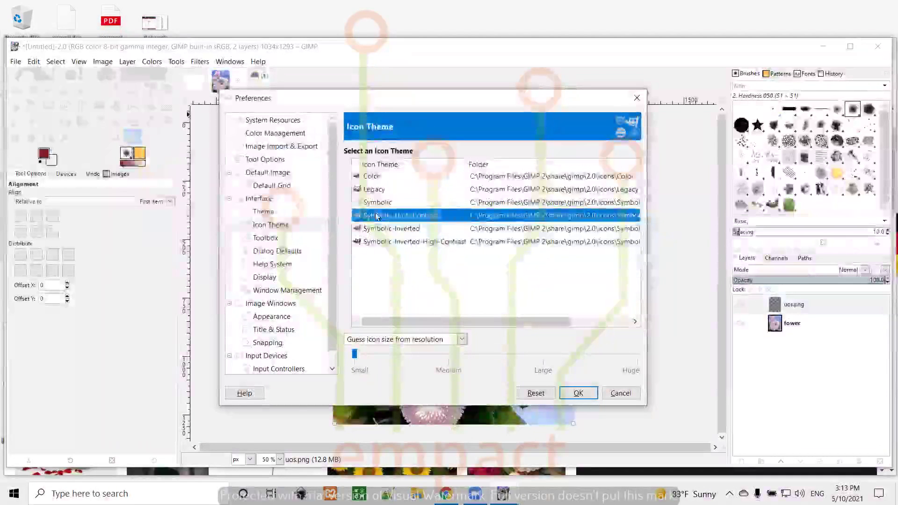
pyautogui.click(374, 190)
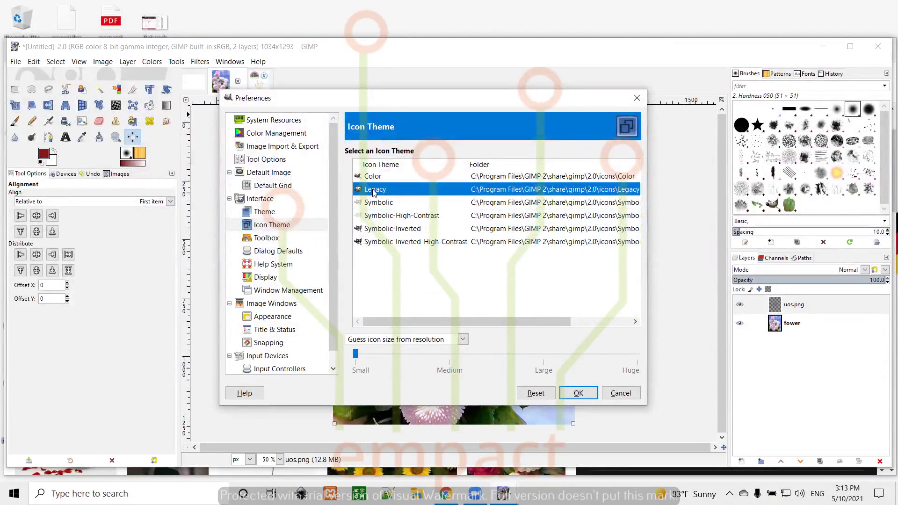
pyautogui.click(264, 238)
# Turn tool groups back on, select Move in Tools Configuration, and confirm with OK
pyautogui.click(371, 225)
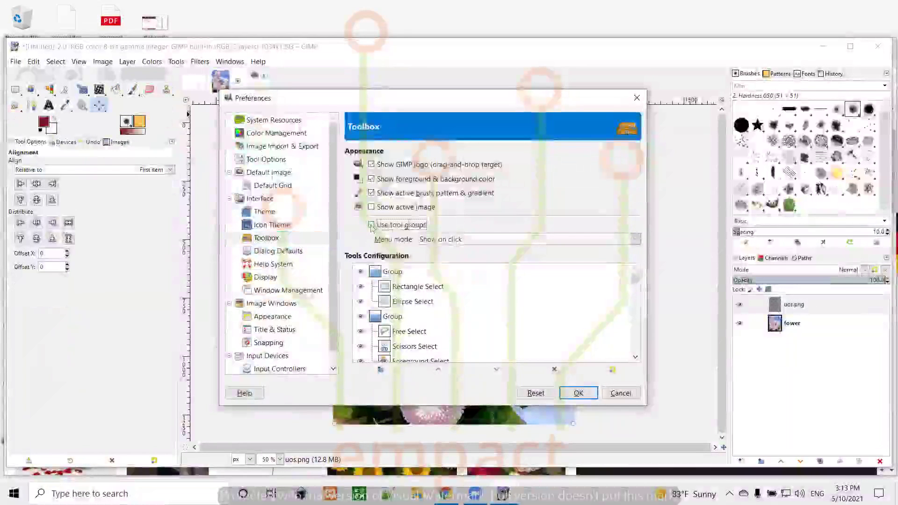
pyautogui.moveTo(636, 280); pyautogui.dragTo(639, 352)
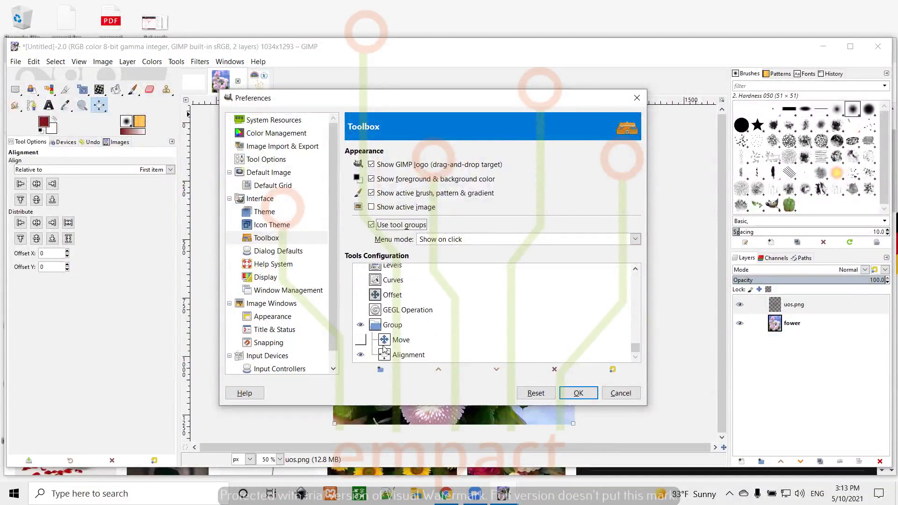
pyautogui.click(360, 341)
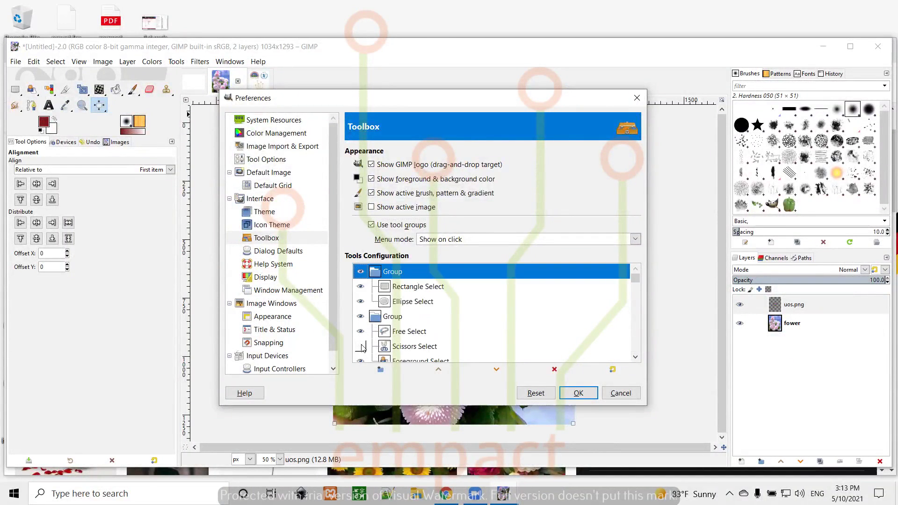
pyautogui.scroll(-10, 445, 313)
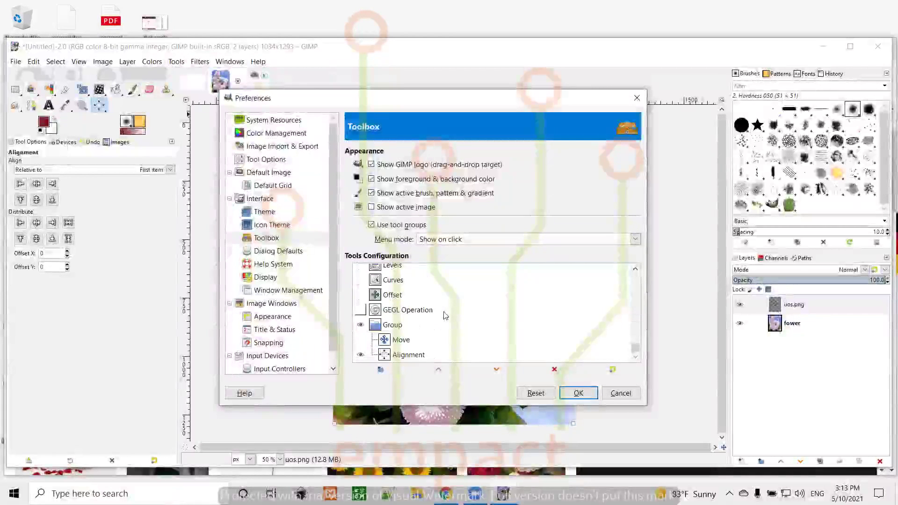
pyautogui.click(399, 340)
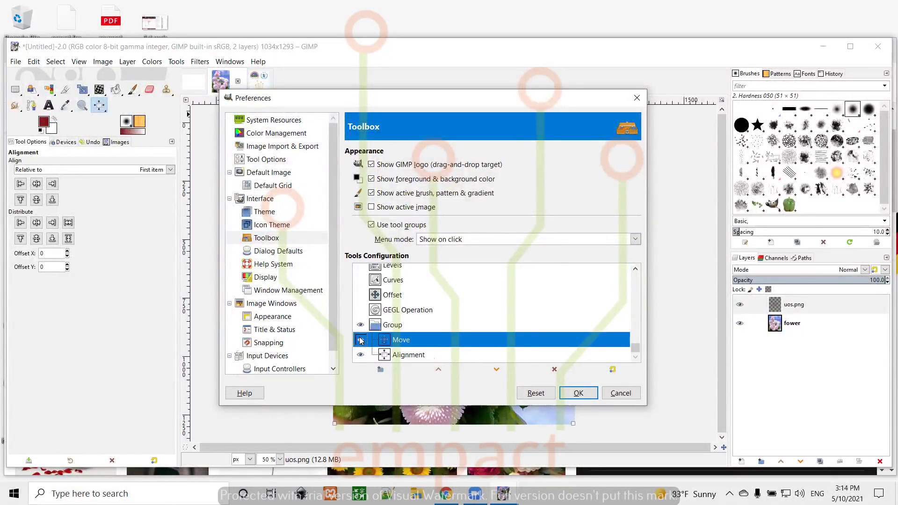
pyautogui.click(580, 392)
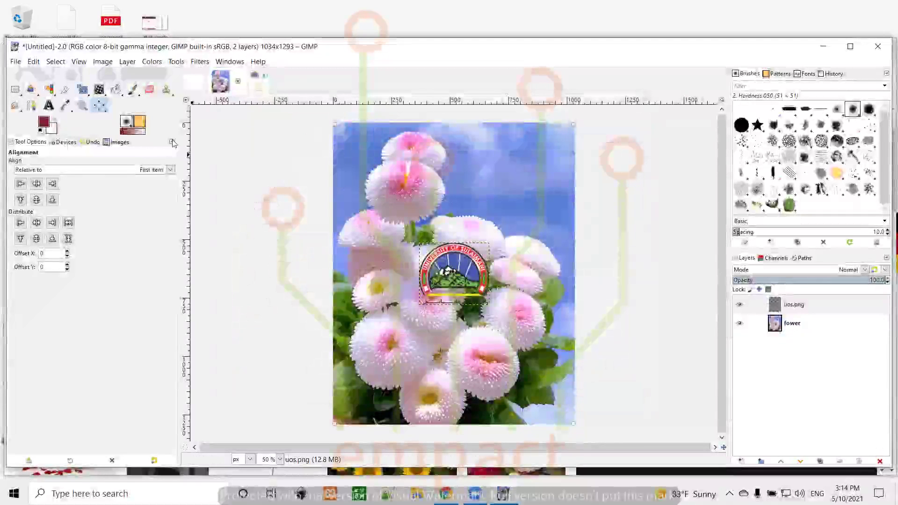
# Move the uos.png logo to the flowers' upper right, then show the blank Untitled-1.0 image
pyautogui.moveTo(100, 107); pyautogui.dragTo(130, 107)
pyautogui.moveTo(462, 265); pyautogui.dragTo(454, 215)
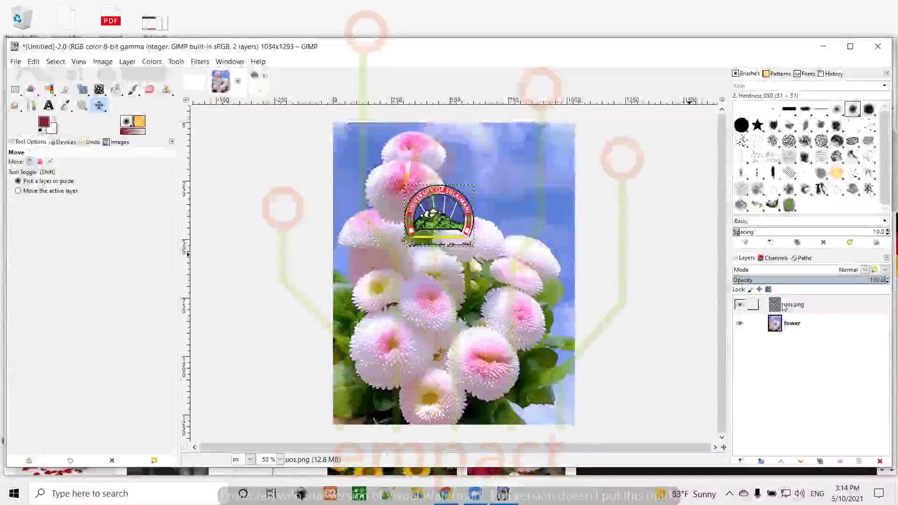
pyautogui.click(739, 323)
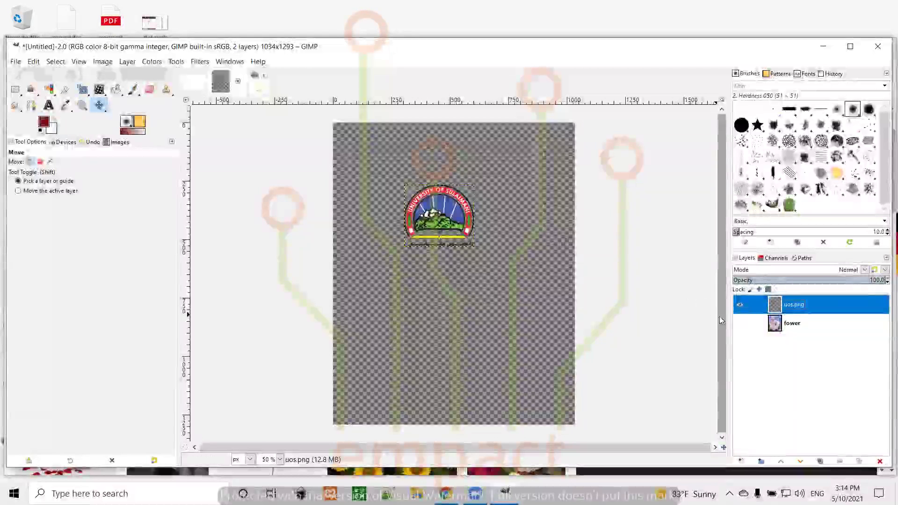
pyautogui.click(739, 323)
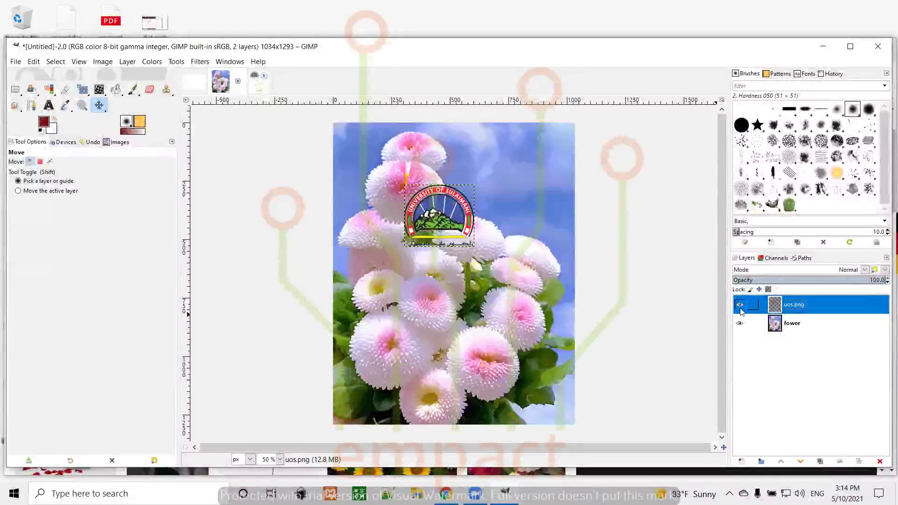
pyautogui.click(739, 304)
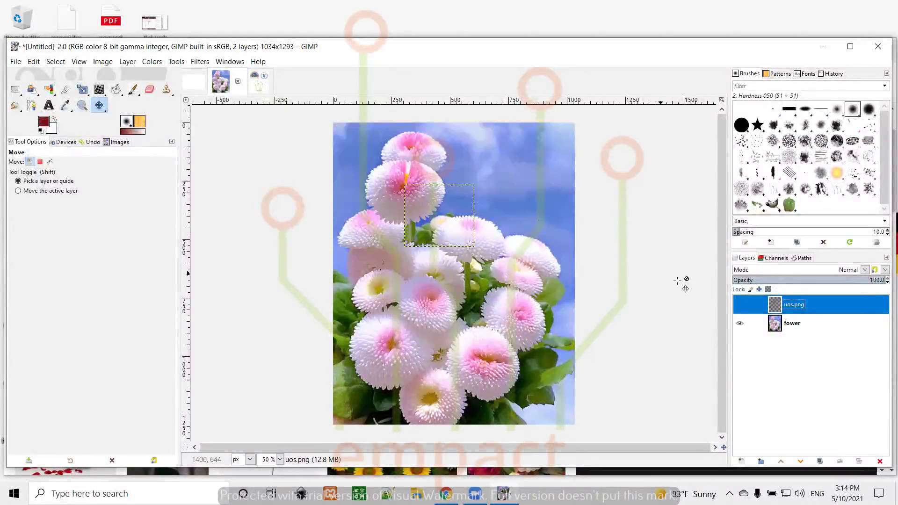
pyautogui.click(740, 306)
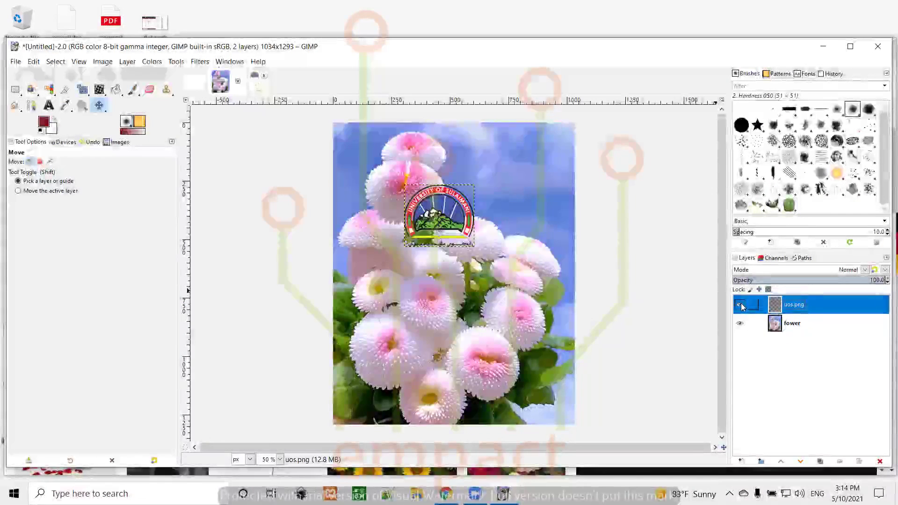
pyautogui.moveTo(426, 227); pyautogui.dragTo(525, 190)
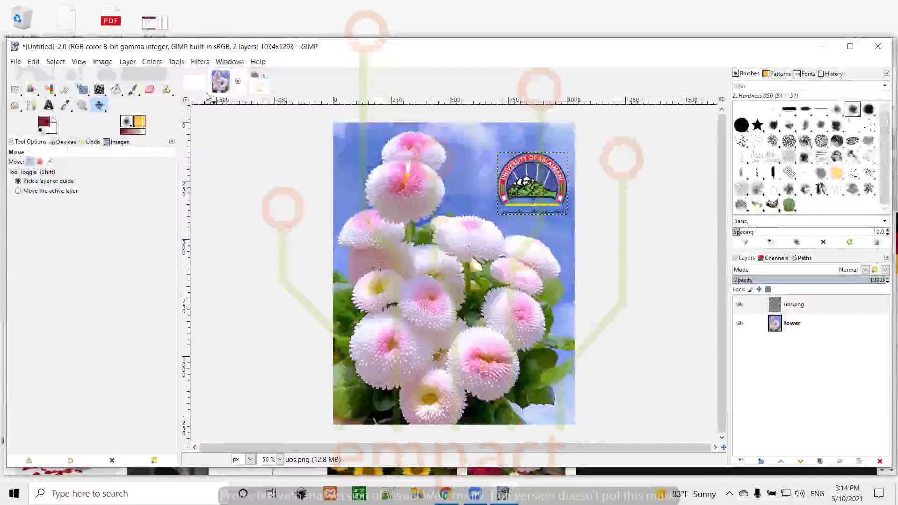
pyautogui.click(195, 83)
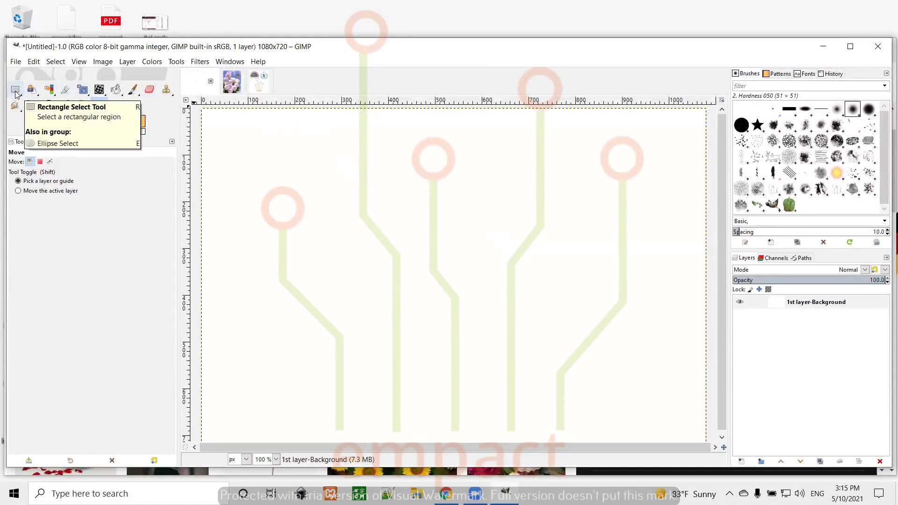
# Draw a 184×160 rectangular selection in the canvas's upper-left, then ready Bucket Fill's foreground colour
pyautogui.moveTo(15, 94); pyautogui.dragTo(53, 91)
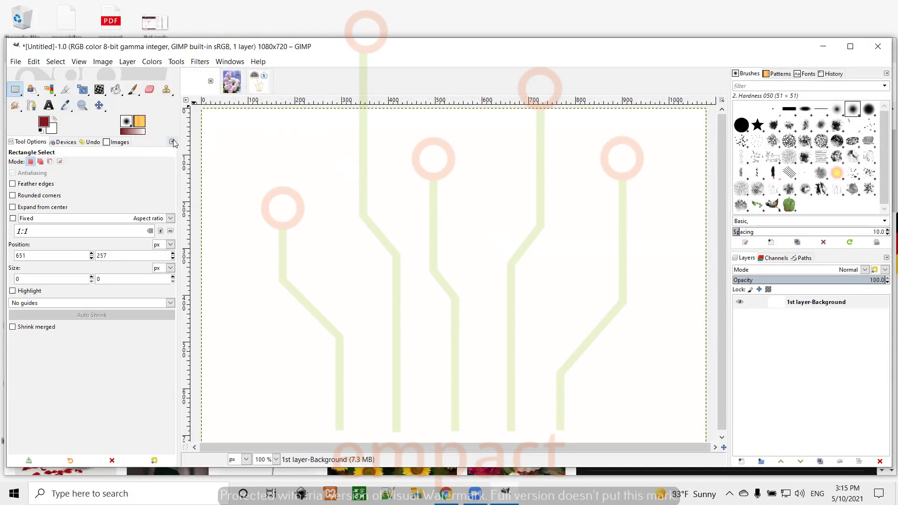
pyautogui.click(278, 170)
pyautogui.moveTo(277, 169); pyautogui.dragTo(363, 244)
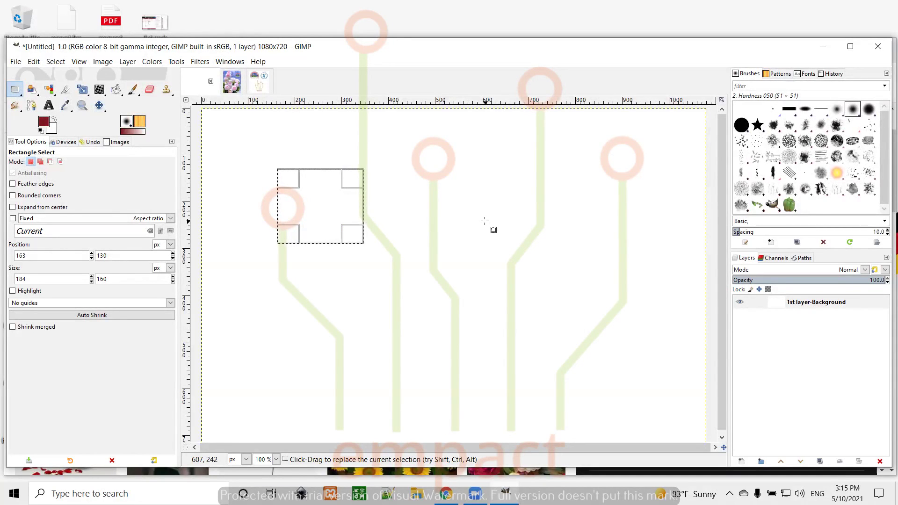
pyautogui.press('Return')
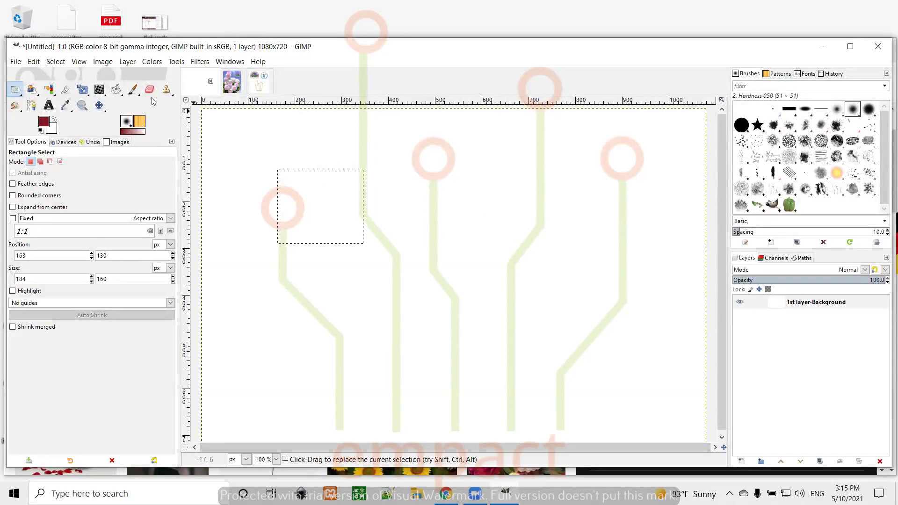
pyautogui.click(116, 90)
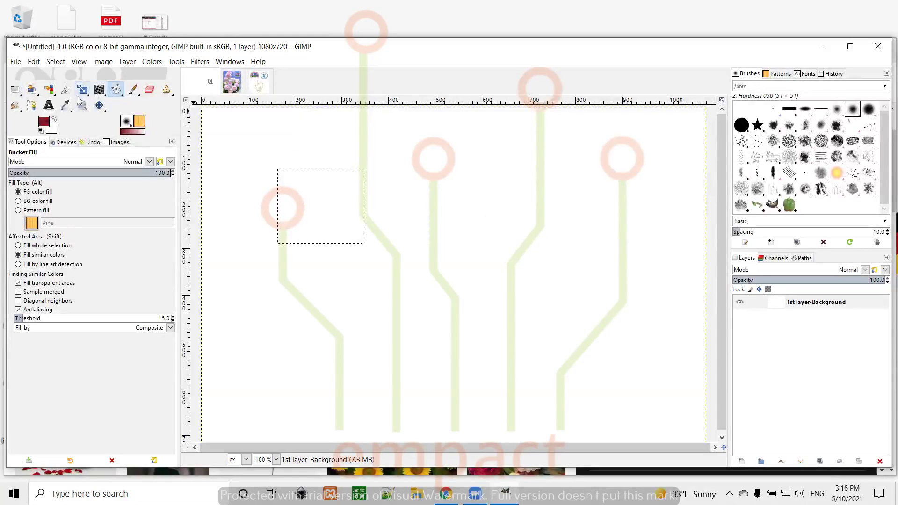
pyautogui.click(43, 123)
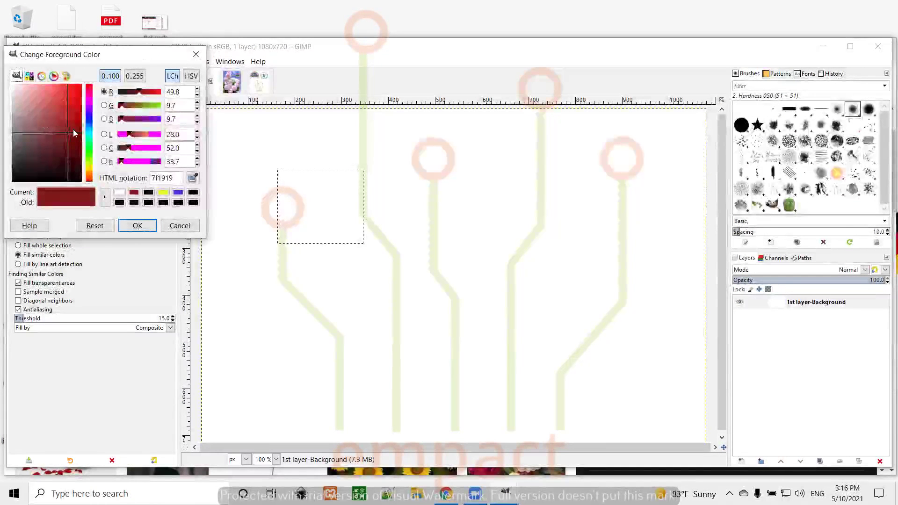
# Set the foreground colour to purple (8d12d1) and bucket-fill the rectangular selection
pyautogui.click(67, 129)
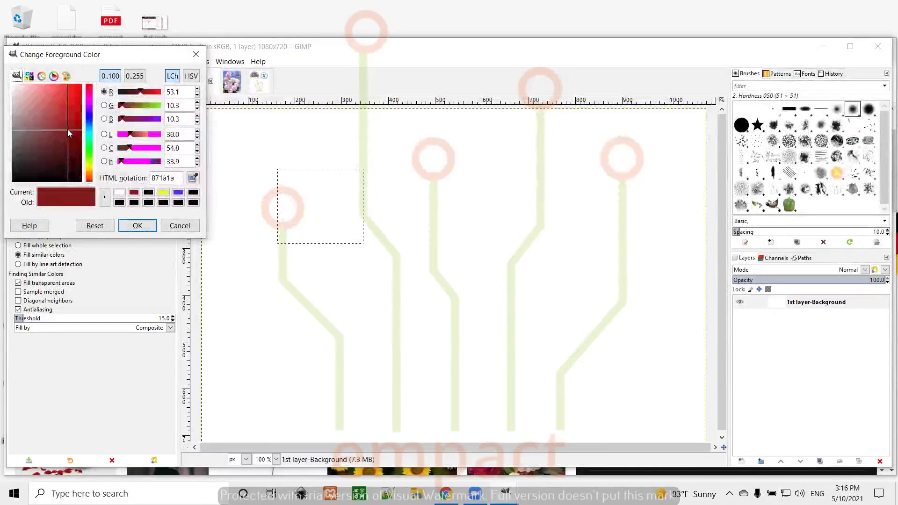
pyautogui.click(148, 121)
pyautogui.moveTo(70, 104); pyautogui.dragTo(76, 101)
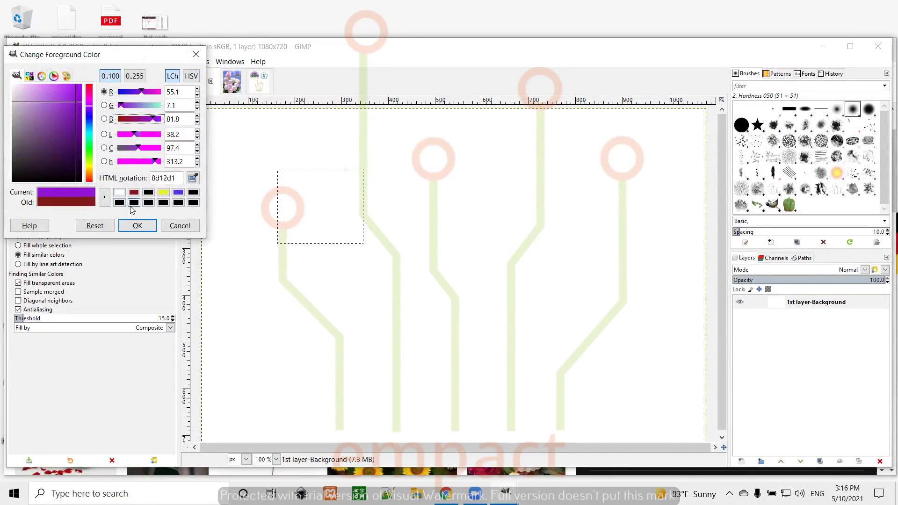
pyautogui.click(140, 225)
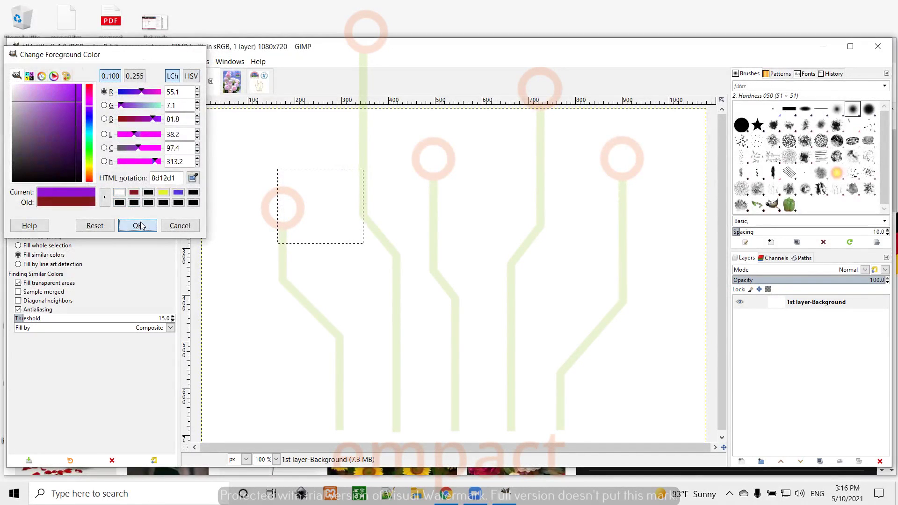
pyautogui.click(303, 199)
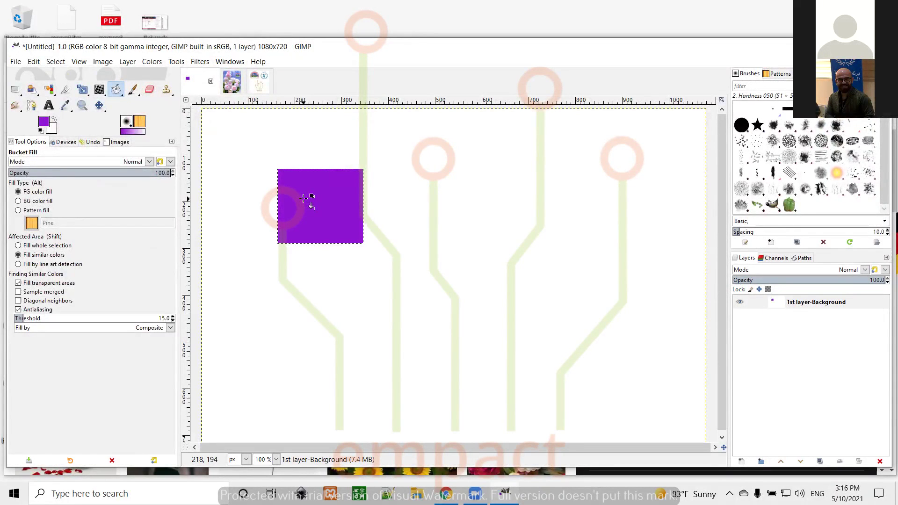
# Cut the purple square to the clipboard with Ctrl+X
pyautogui.click(99, 105)
pyautogui.moveTo(340, 199)
pyautogui.mouseDown()
pyautogui.moveTo(431, 206)
pyautogui.moveTo(282, 204)
pyautogui.moveTo(340, 194)
pyautogui.moveTo(327, 199)
pyautogui.mouseUp()
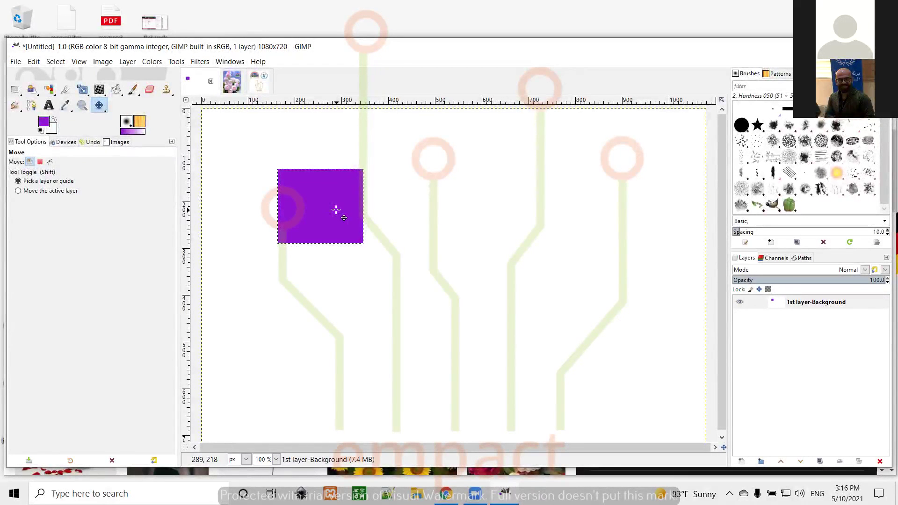
pyautogui.hotkey('shift', 'm')
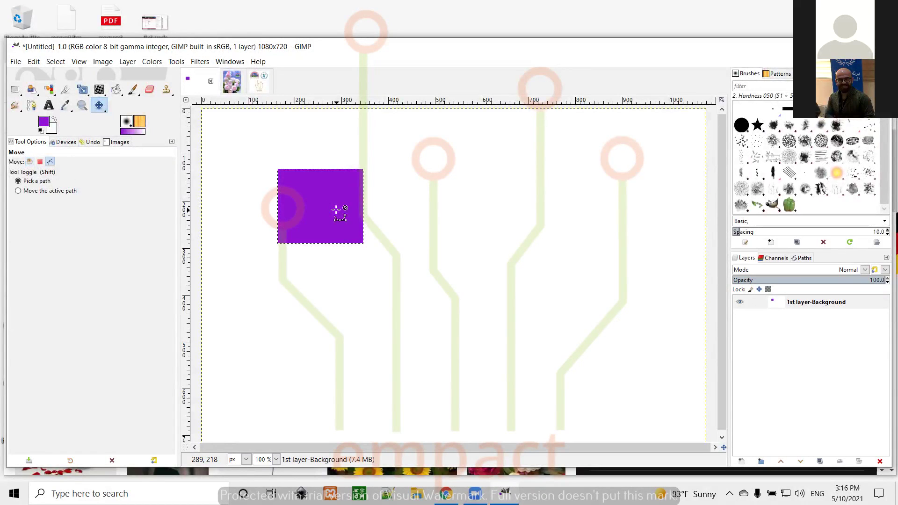
pyautogui.hotkey('ctrl', 'x')
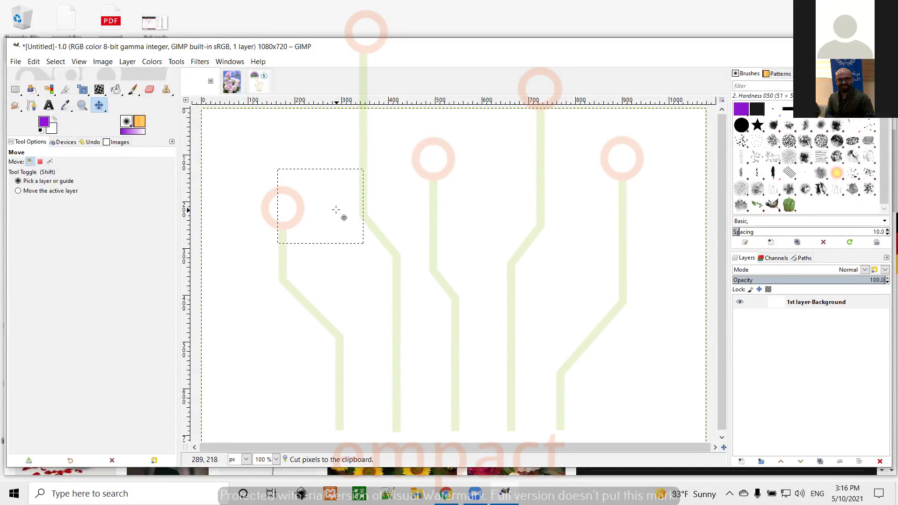
pyautogui.hotkey('shift', 'm')
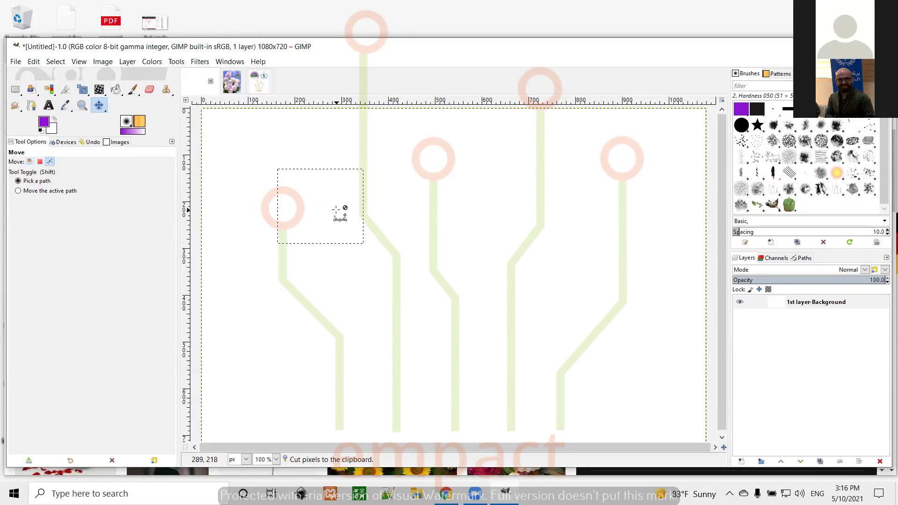
# Paste the purple square as a new layer and place it in the left half, just below the middle
pyautogui.hotkey('ctrl', 'v')
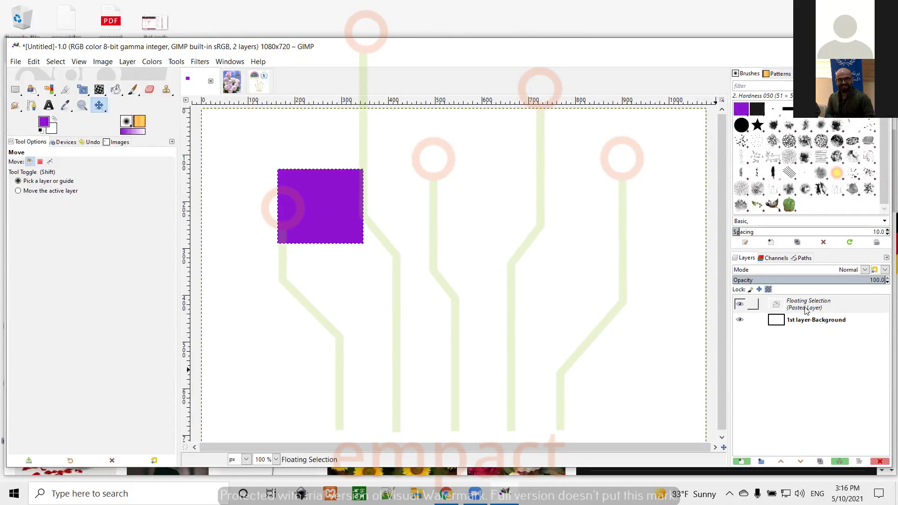
pyautogui.click(740, 462)
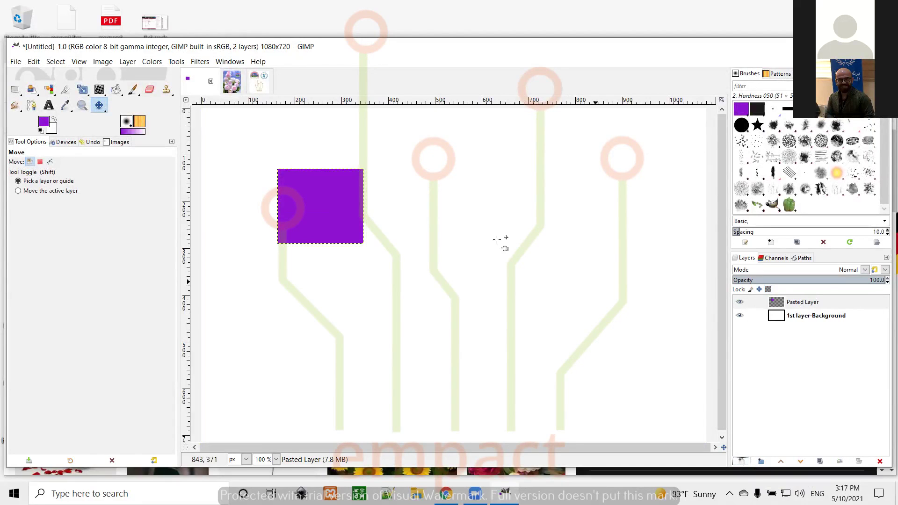
pyautogui.moveTo(320, 195); pyautogui.dragTo(402, 234)
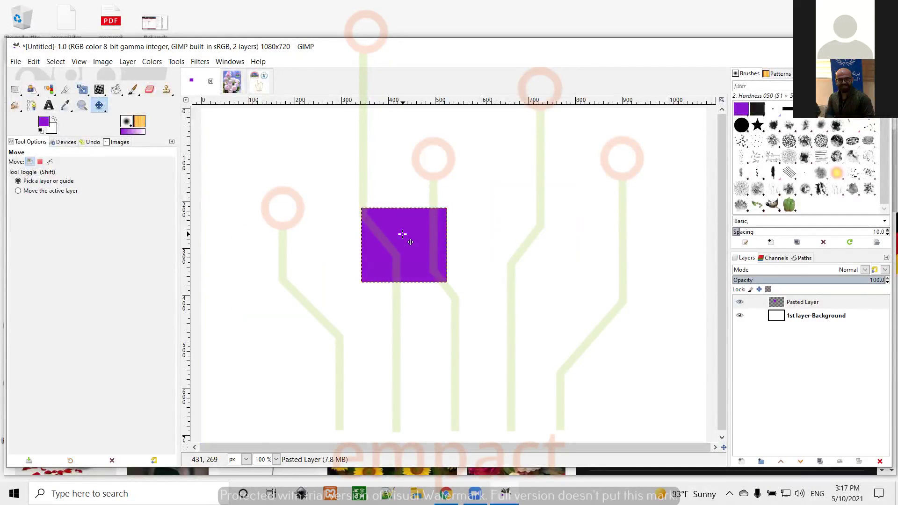
pyautogui.moveTo(407, 234); pyautogui.dragTo(306, 309)
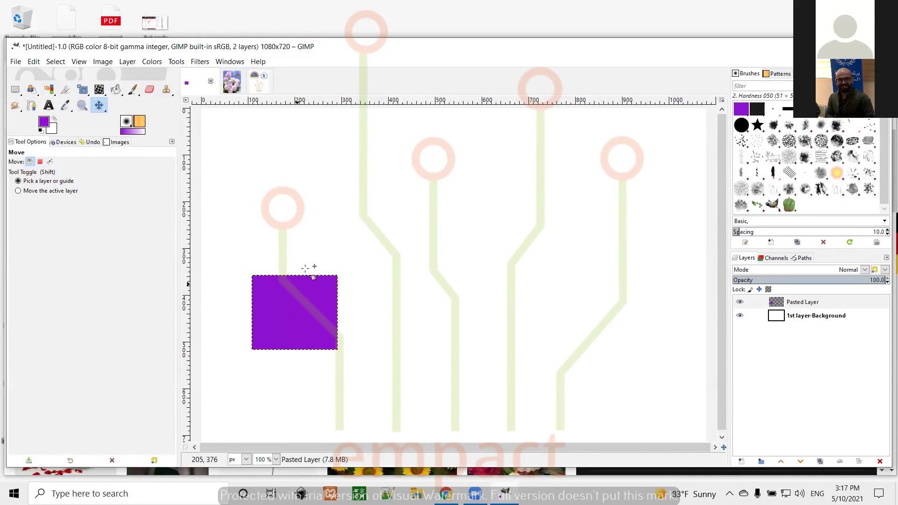
pyautogui.moveTo(280, 287); pyautogui.dragTo(304, 269)
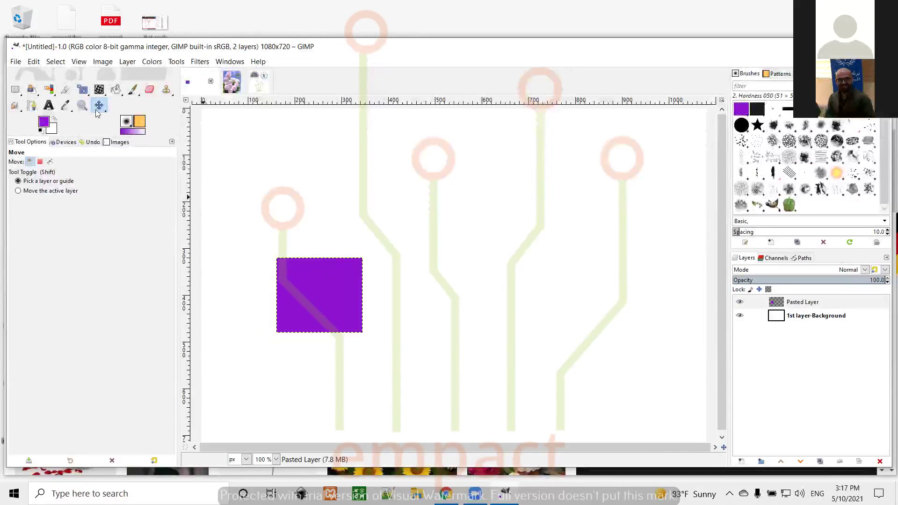
pyautogui.moveTo(15, 92); pyautogui.dragTo(50, 102)
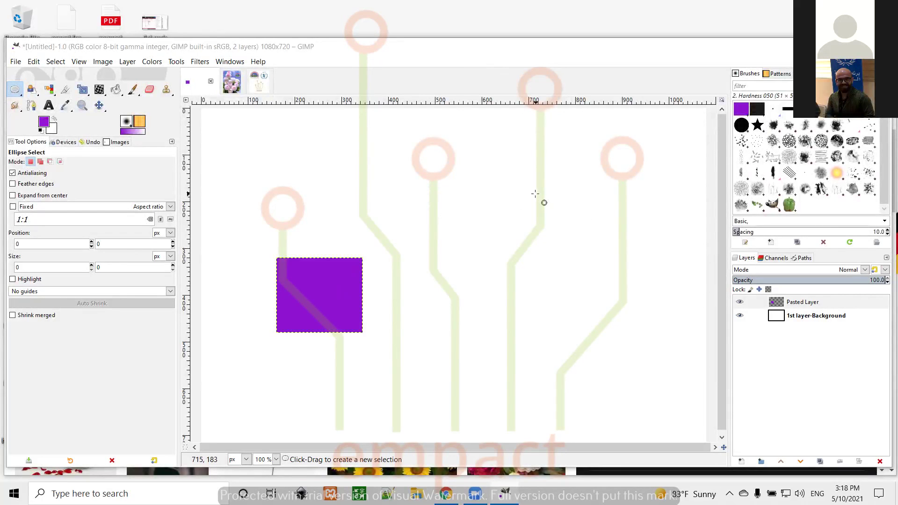
# Draw a 184×176 elliptical selection on the background layer, up and right of the purple square
pyautogui.click(785, 316)
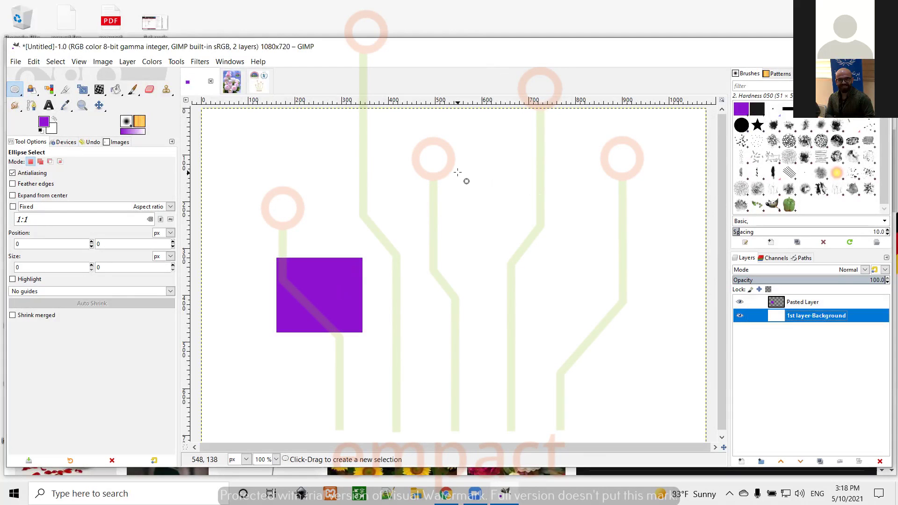
pyautogui.moveTo(458, 172); pyautogui.dragTo(543, 254)
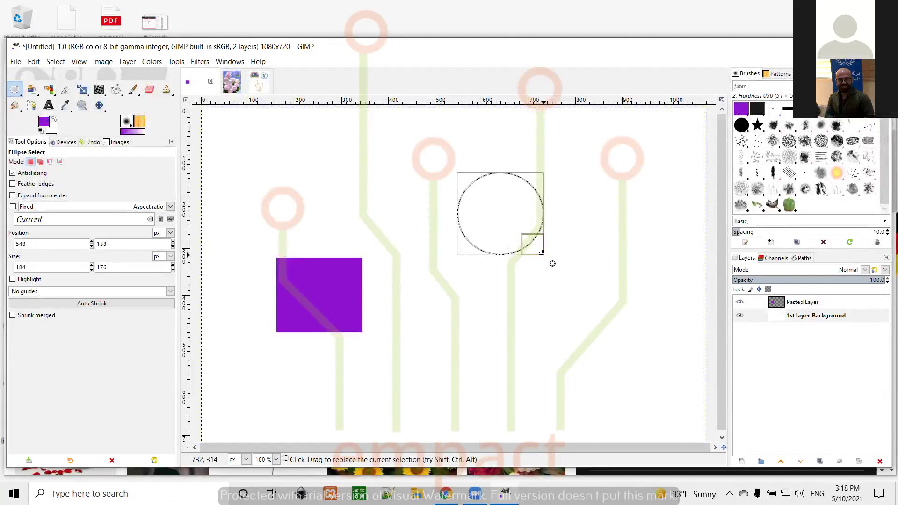
pyautogui.press('Return')
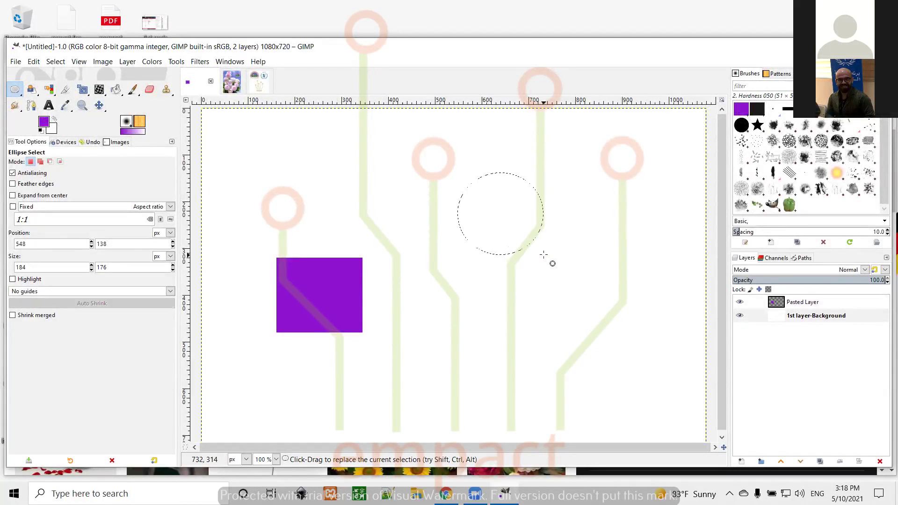
# Fill the round selection on the background layer with yellow (f8ff33)
pyautogui.click(116, 90)
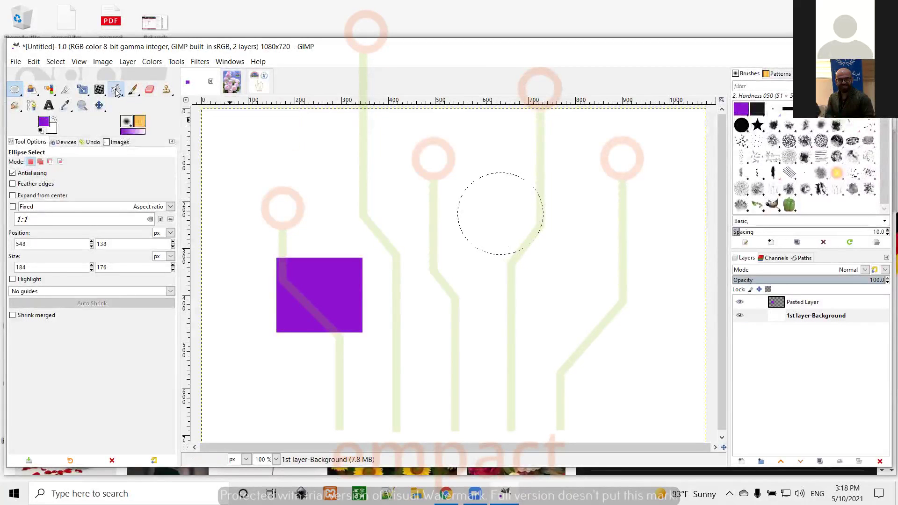
pyautogui.click(43, 123)
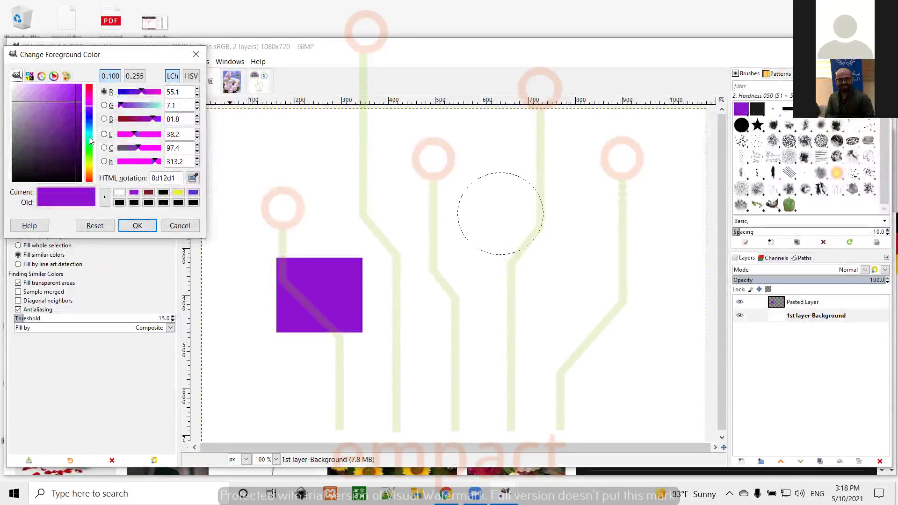
pyautogui.click(88, 167)
pyautogui.moveTo(74, 101); pyautogui.dragTo(72, 87)
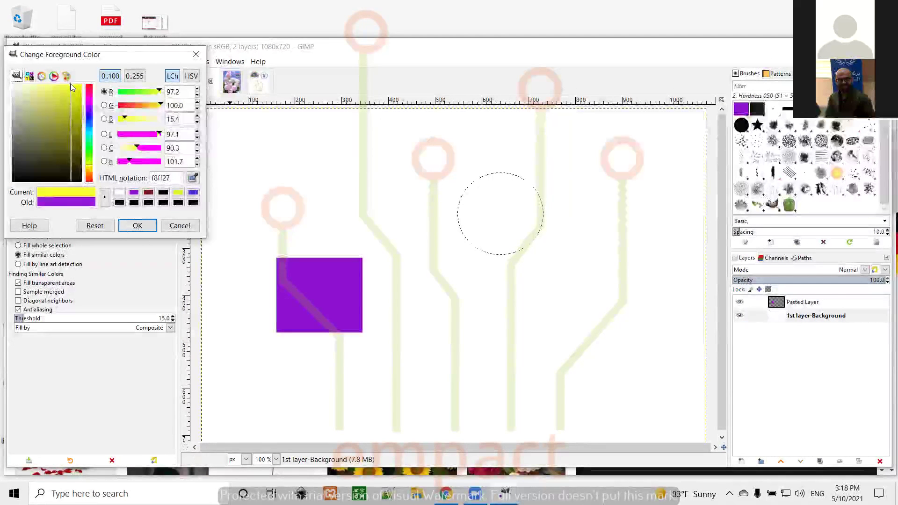
pyautogui.click(138, 227)
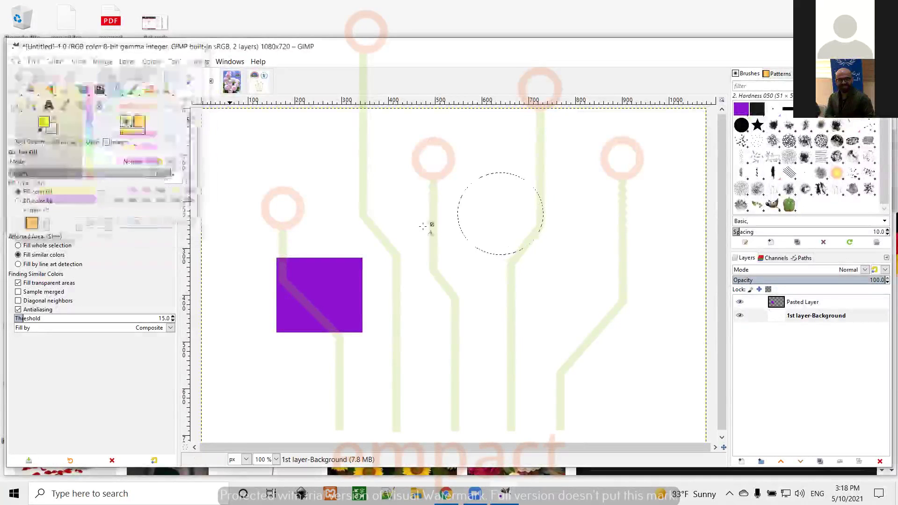
pyautogui.click(508, 200)
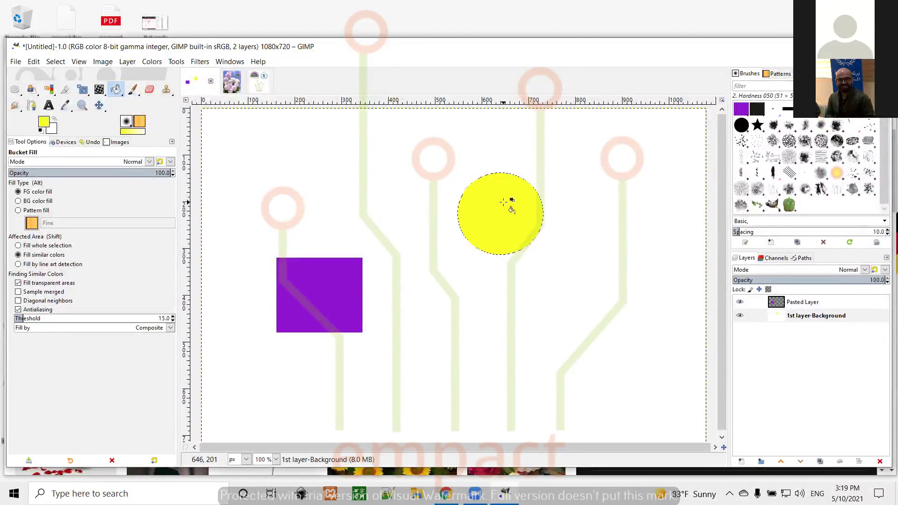
# Duplicate the yellow circle onto a new pasted layer
pyautogui.press('ctrl')
pyautogui.hotkey('ctrl', 'c')
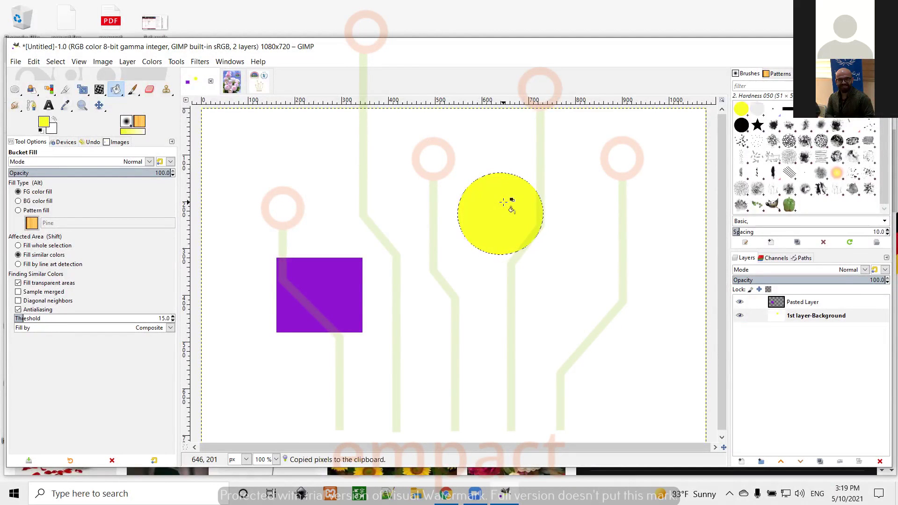
pyautogui.hotkey('ctrl', 'v')
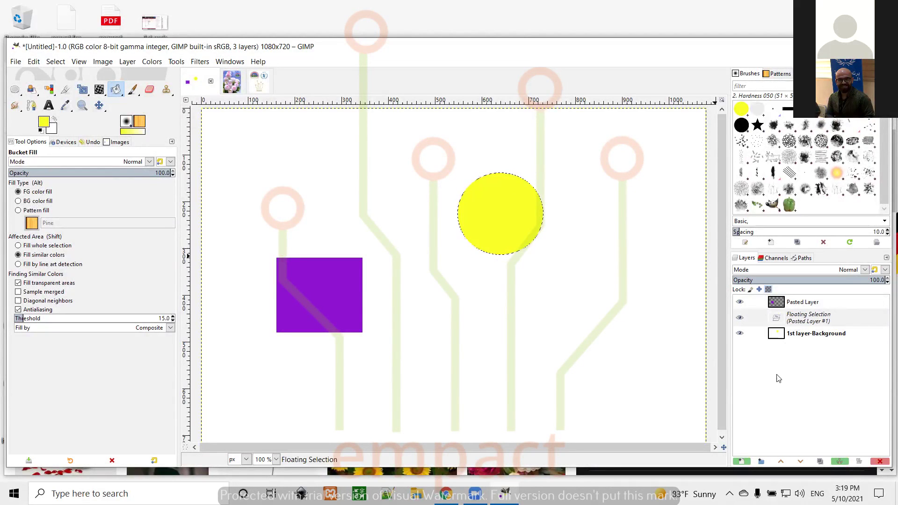
pyautogui.click(740, 461)
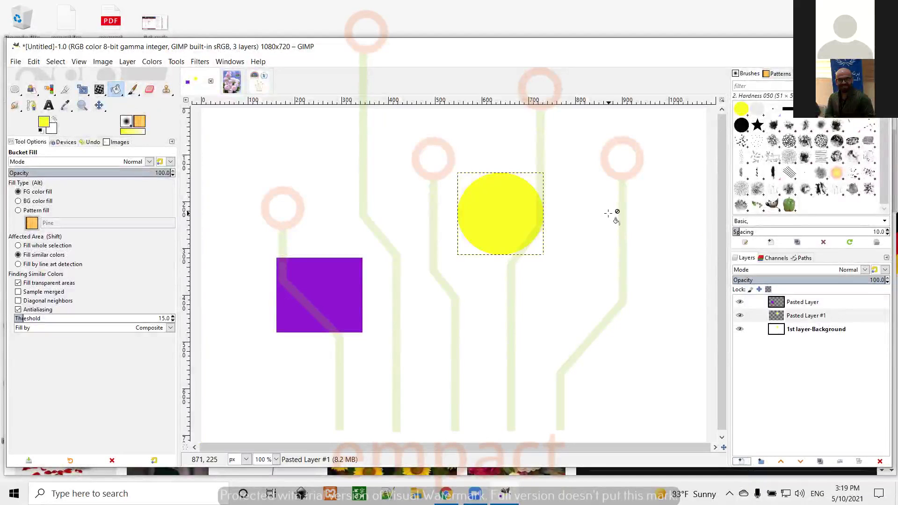
# Move the yellow circle copy onto the purple square
pyautogui.click(99, 105)
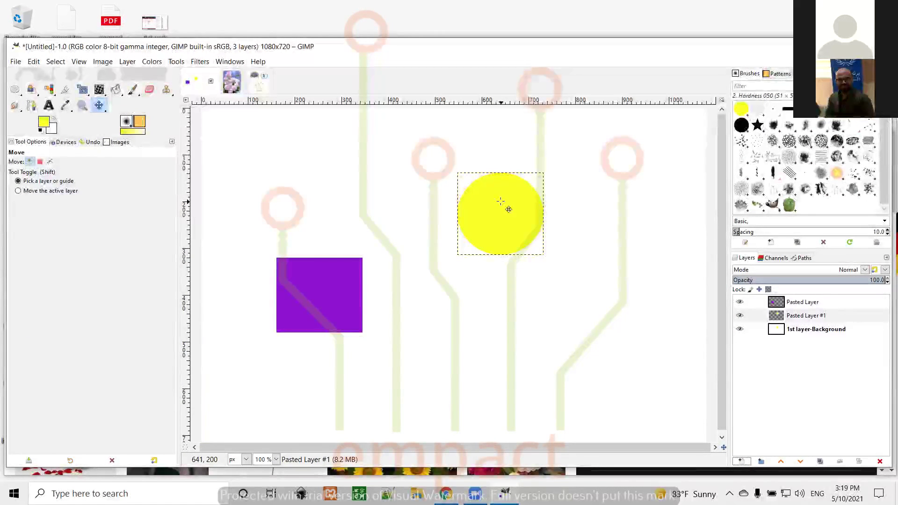
pyautogui.moveTo(500, 201); pyautogui.dragTo(321, 183)
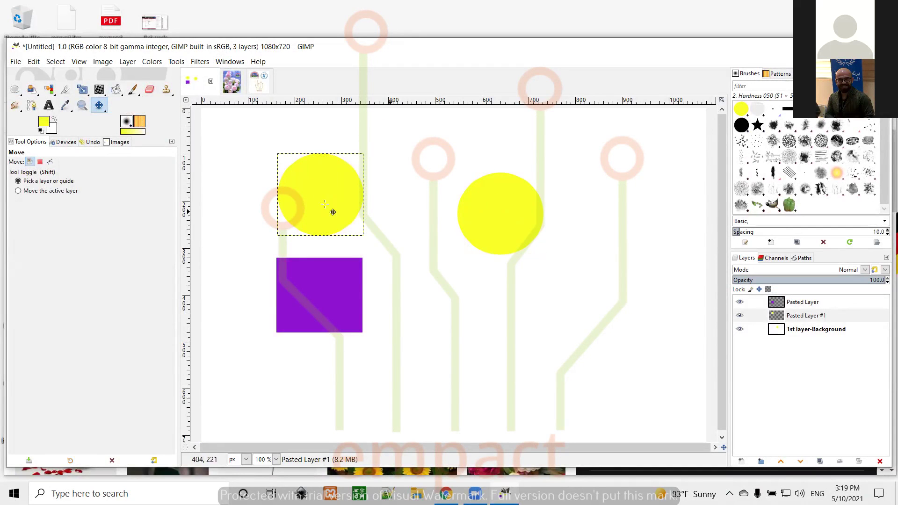
pyautogui.moveTo(315, 196); pyautogui.dragTo(311, 215)
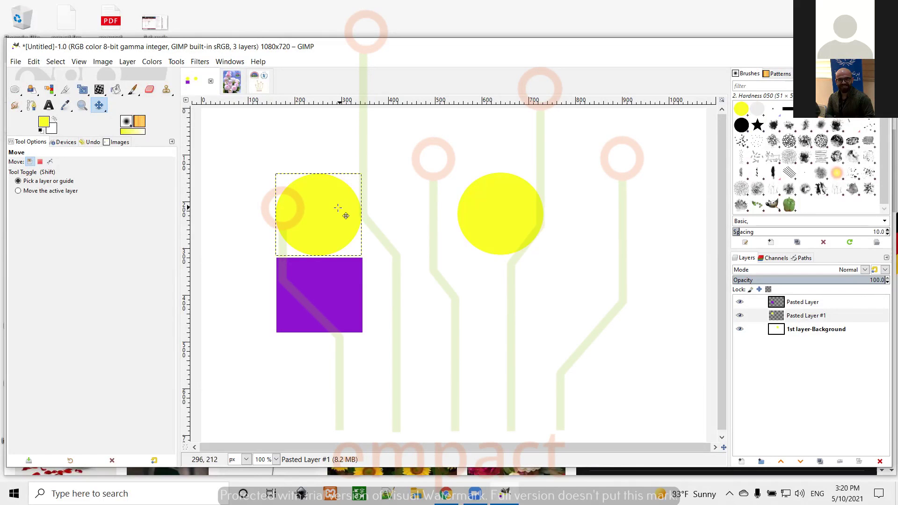
pyautogui.moveTo(336, 208); pyautogui.dragTo(337, 288)
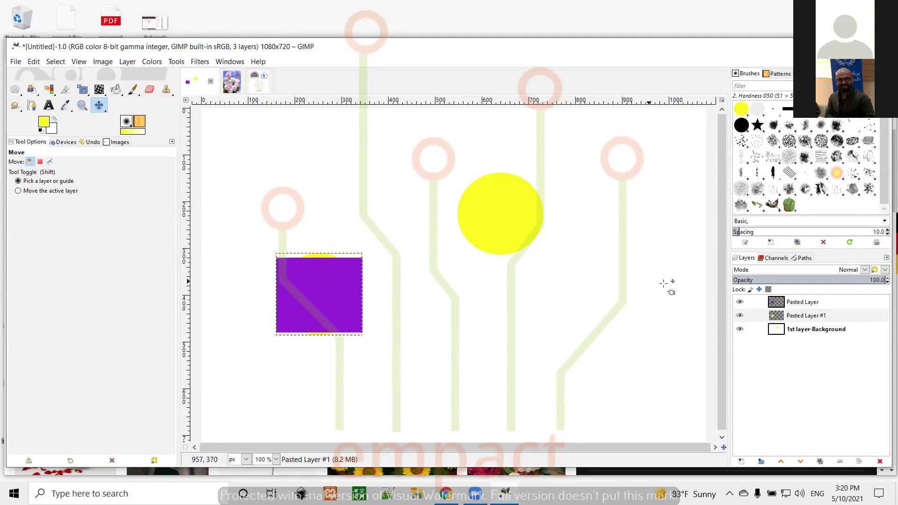
# Reorder the layers and shift the circle copy up-left so it peeks out behind the purple square
pyautogui.click(810, 305)
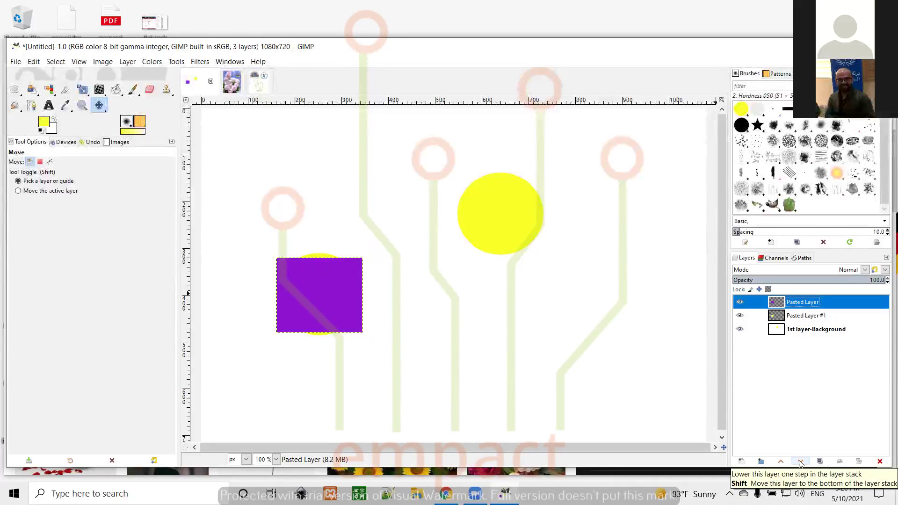
pyautogui.click(800, 462)
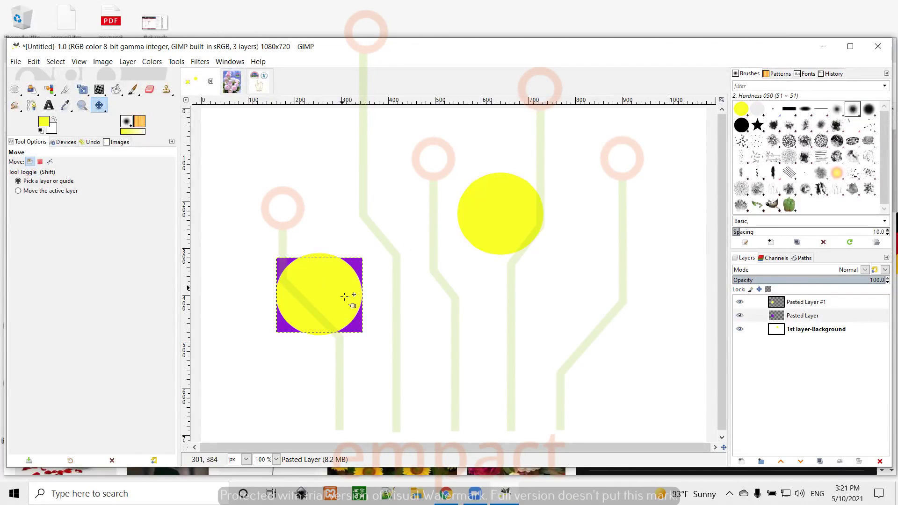
pyautogui.moveTo(323, 290)
pyautogui.mouseDown()
pyautogui.moveTo(333, 256)
pyautogui.moveTo(321, 287)
pyautogui.moveTo(405, 312)
pyautogui.moveTo(288, 276)
pyautogui.moveTo(286, 248)
pyautogui.moveTo(310, 261)
pyautogui.moveTo(313, 281)
pyautogui.mouseUp()
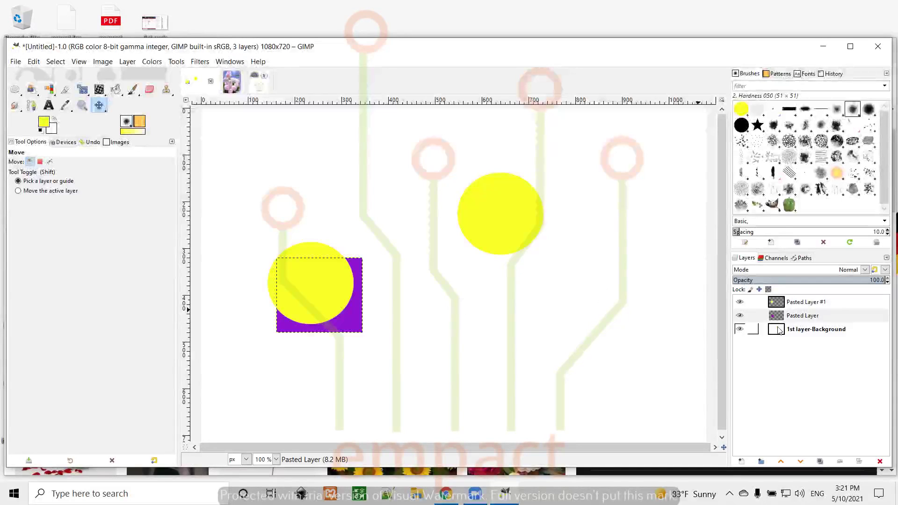
pyautogui.moveTo(800, 302); pyautogui.dragTo(799, 320)
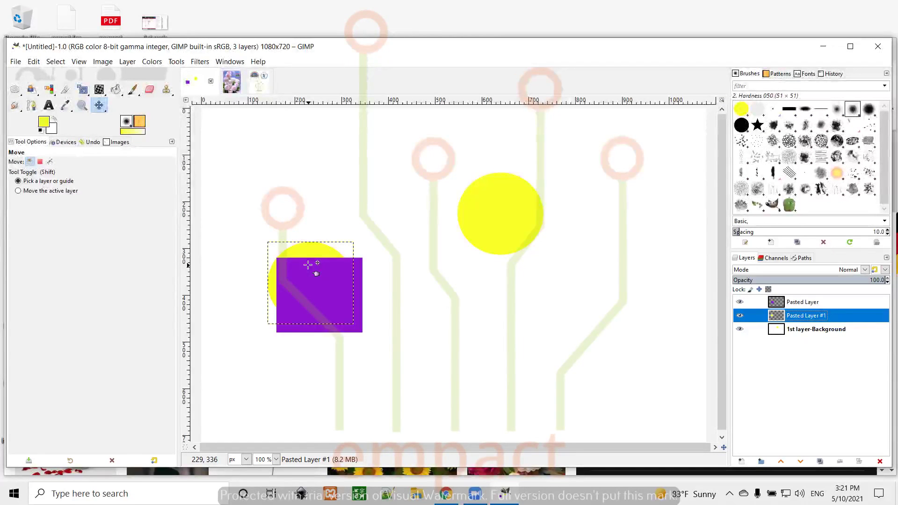
pyautogui.click(739, 329)
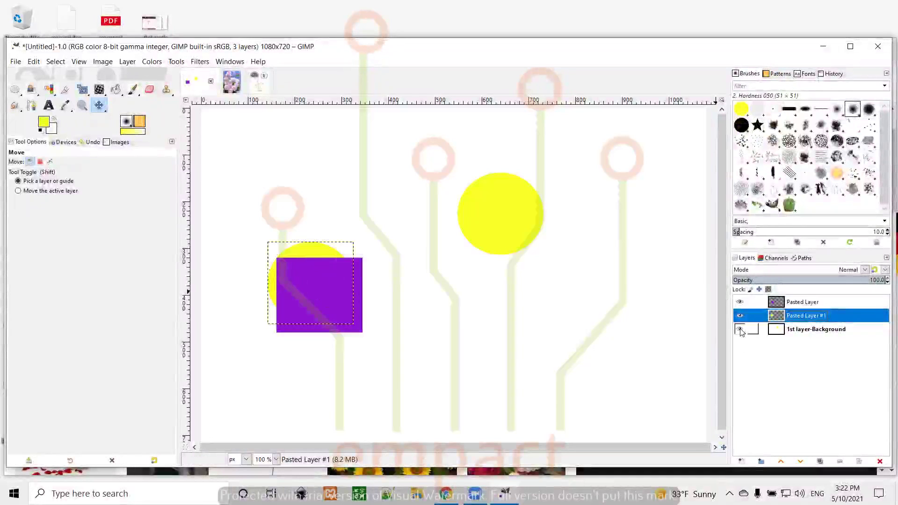
pyautogui.click(739, 329)
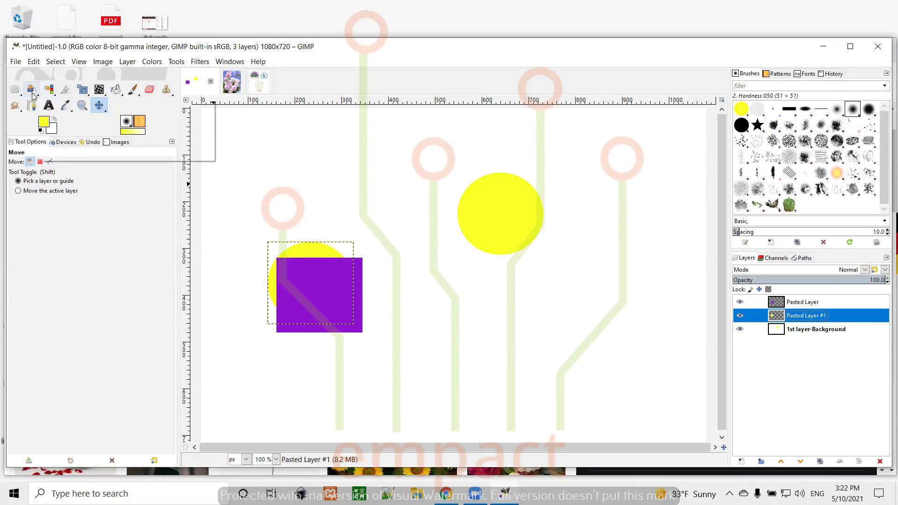
pyautogui.rightClick(17, 91)
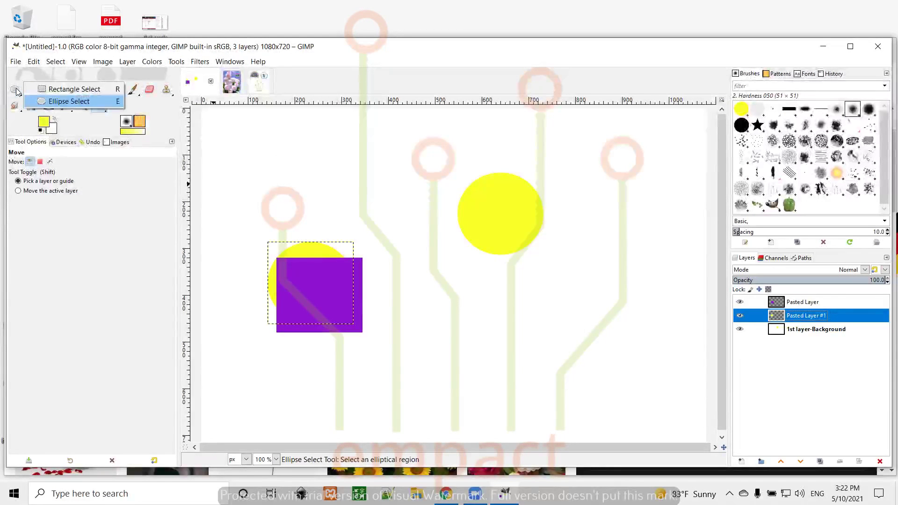
pyautogui.click(222, 151)
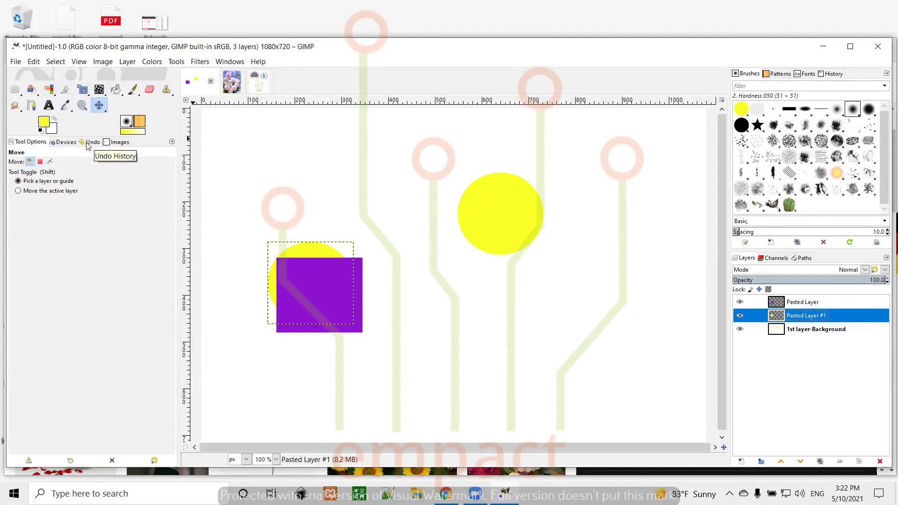
# Open the Edit menu
pyautogui.click(34, 62)
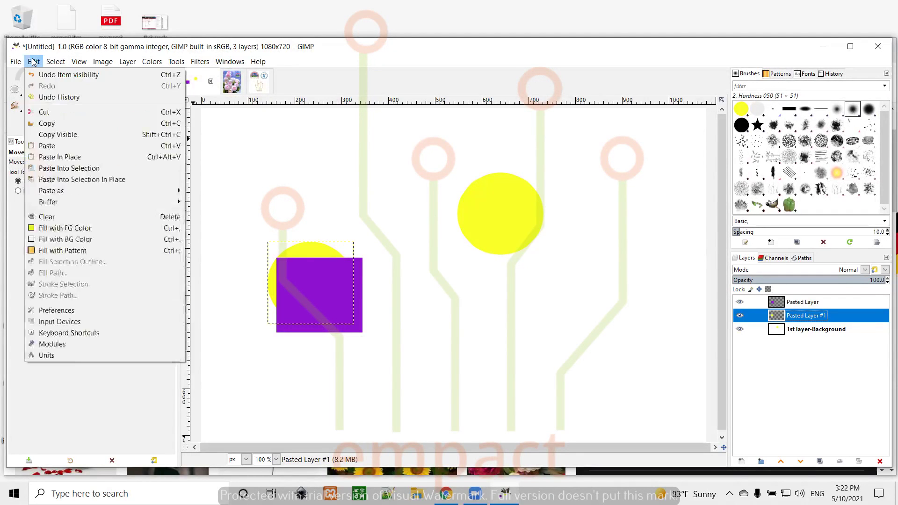
# Turn off 'Use tool groups' in the Toolbox page of Preferences
pyautogui.click(72, 310)
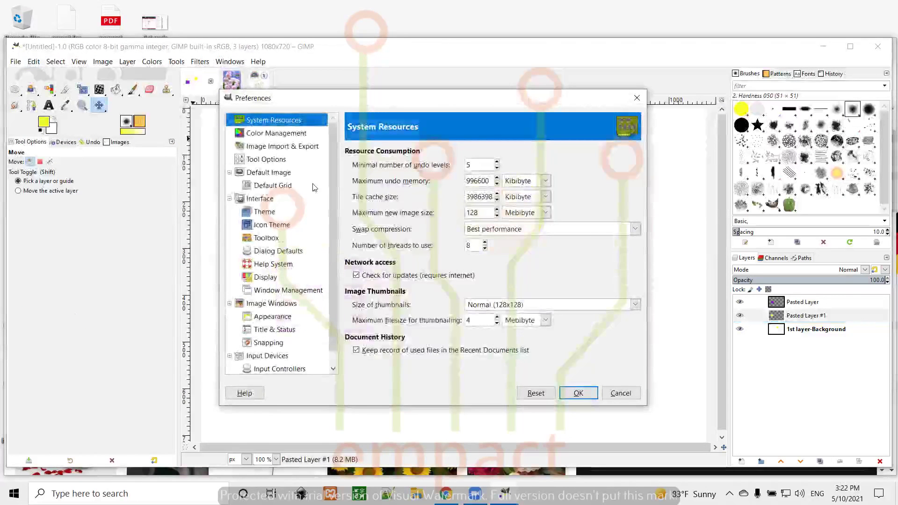
pyautogui.click(266, 238)
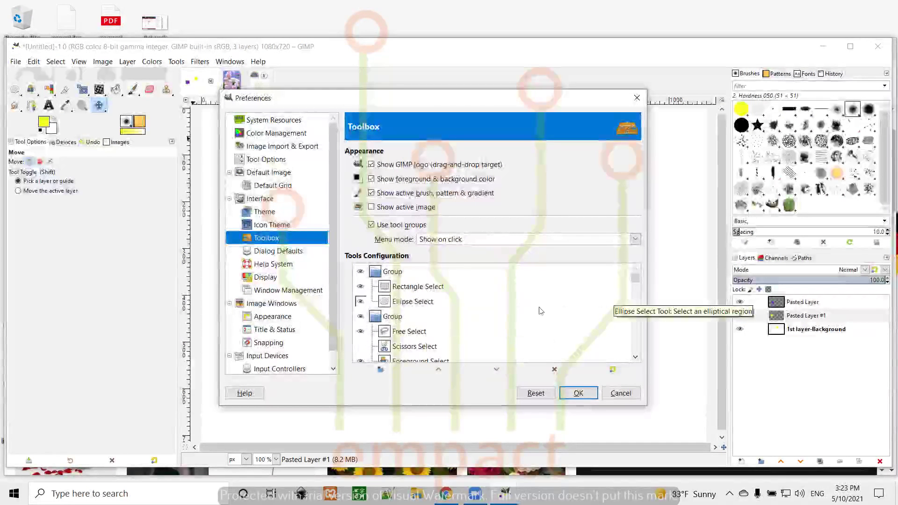
pyautogui.click(372, 225)
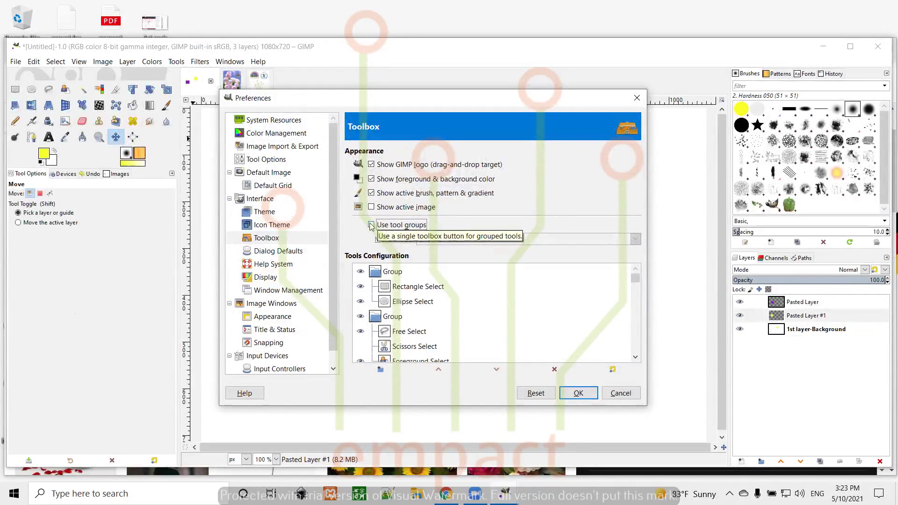
pyautogui.click(578, 392)
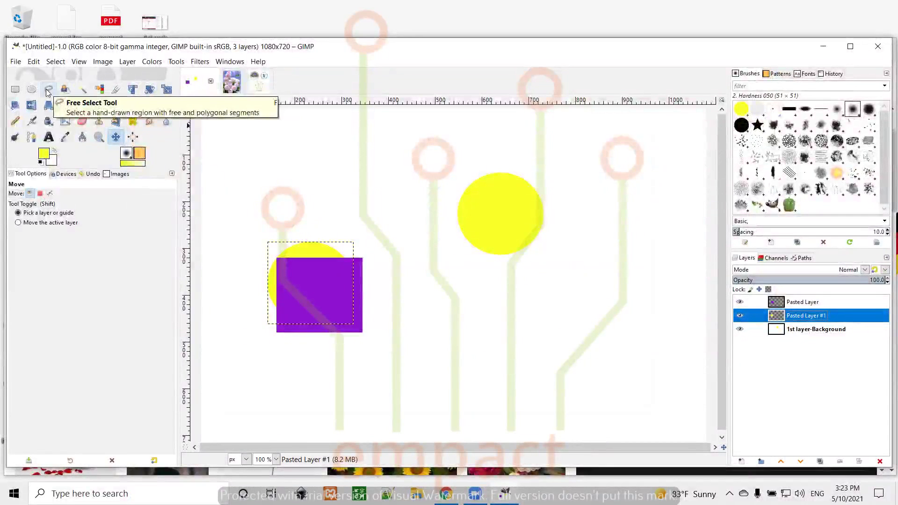
# Activate the Free Select (lasso) tool
pyautogui.click(49, 90)
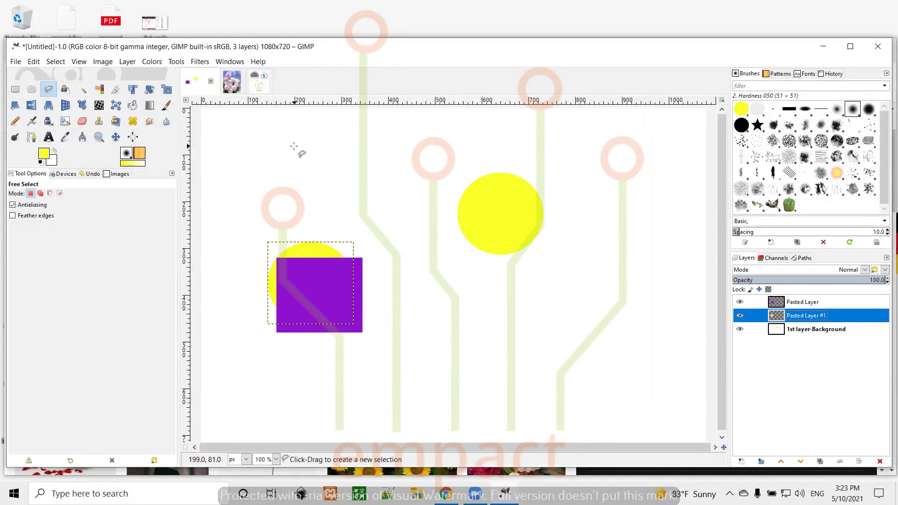
# Free-select a cloud-shaped area at the upper left and open the 1st layer-Background attributes
pyautogui.moveTo(293, 146)
pyautogui.mouseDown()
pyautogui.moveTo(318, 131)
pyautogui.moveTo(325, 145)
pyautogui.moveTo(371, 138)
pyautogui.moveTo(386, 165)
pyautogui.moveTo(374, 187)
pyautogui.moveTo(301, 194)
pyautogui.moveTo(297, 176)
pyautogui.moveTo(270, 156)
pyautogui.moveTo(294, 146)
pyautogui.mouseUp()
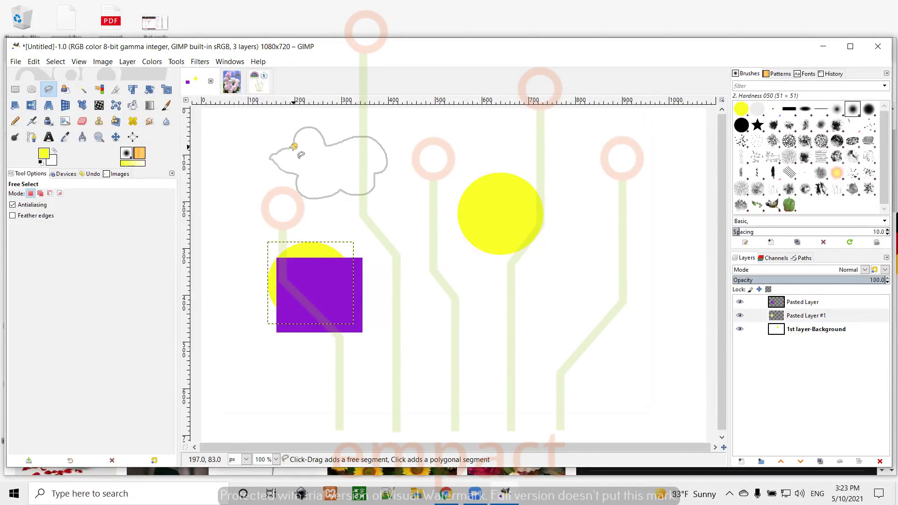
pyautogui.press('Return')
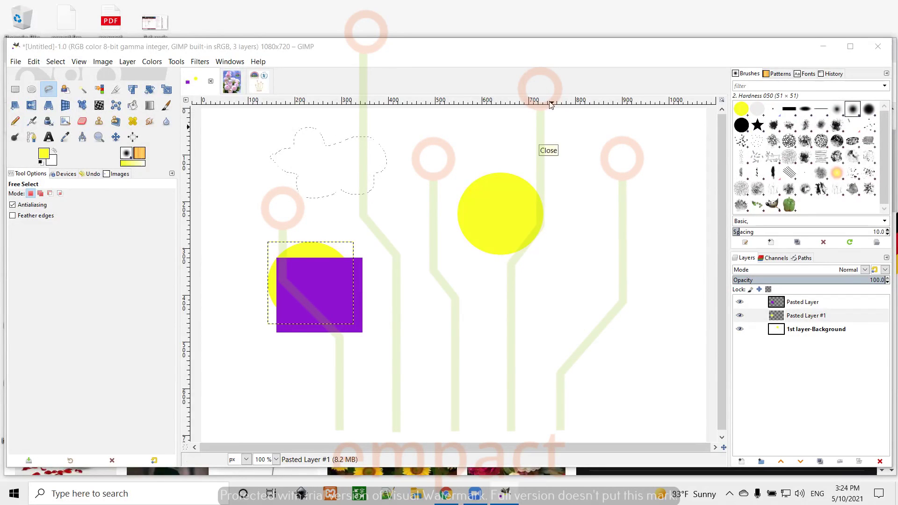
pyautogui.click(787, 330)
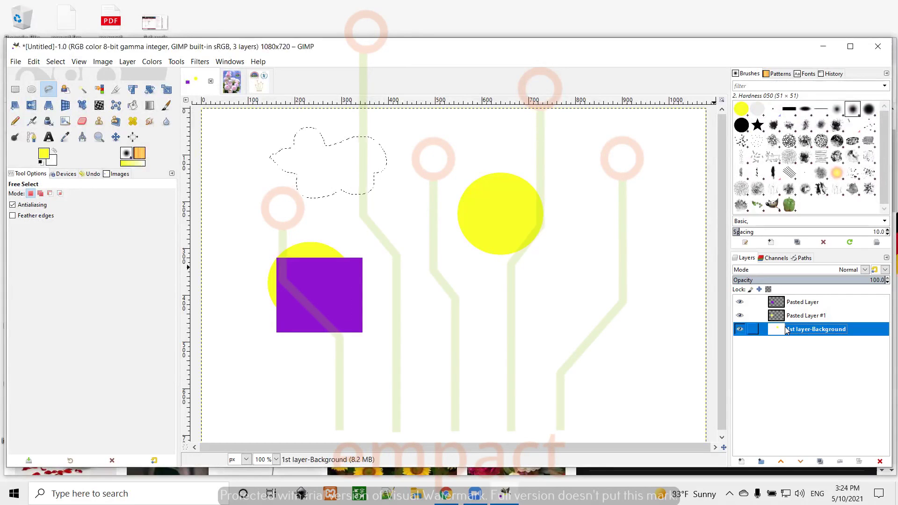
pyautogui.doubleClick(786, 331)
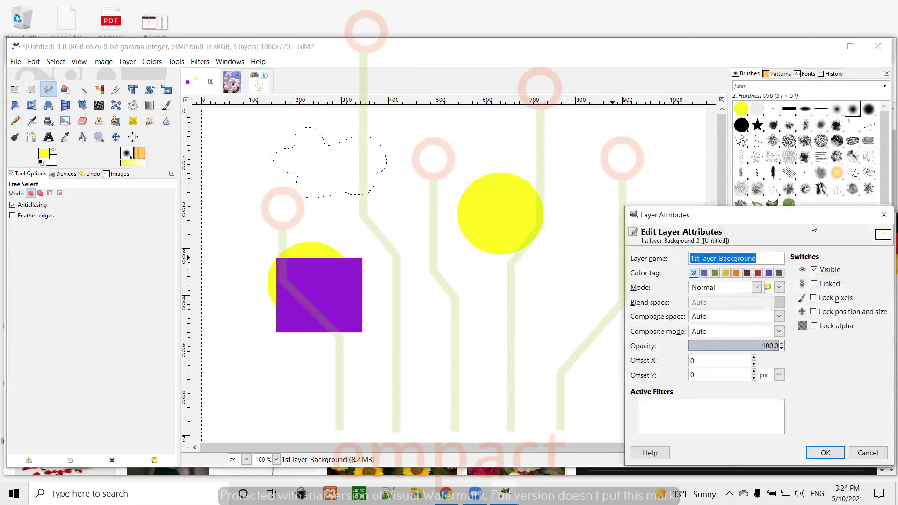
# Close Layer Attributes without changes and discard the cloud-shaped selection
pyautogui.click(883, 216)
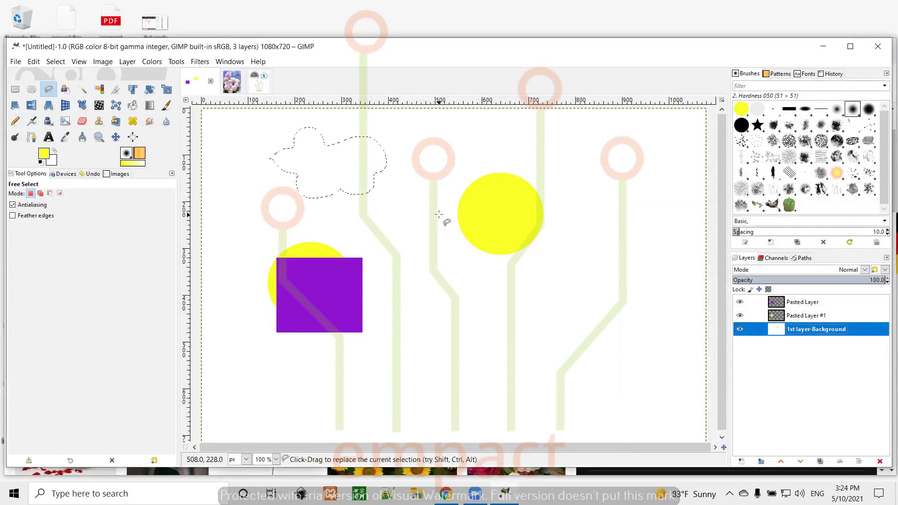
pyautogui.click(334, 154)
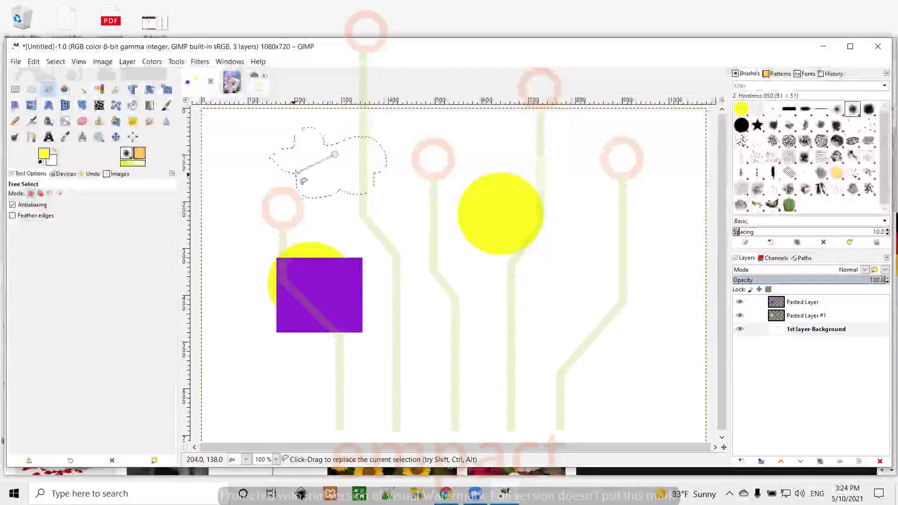
pyautogui.doubleClick(299, 171)
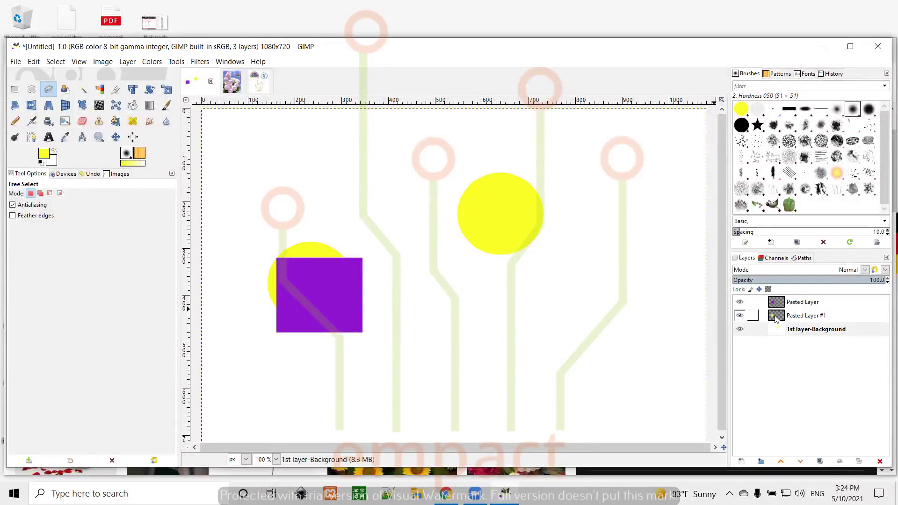
# On 1st layer-Background, free-select a larger flower outline at the upper left
pyautogui.click(782, 304)
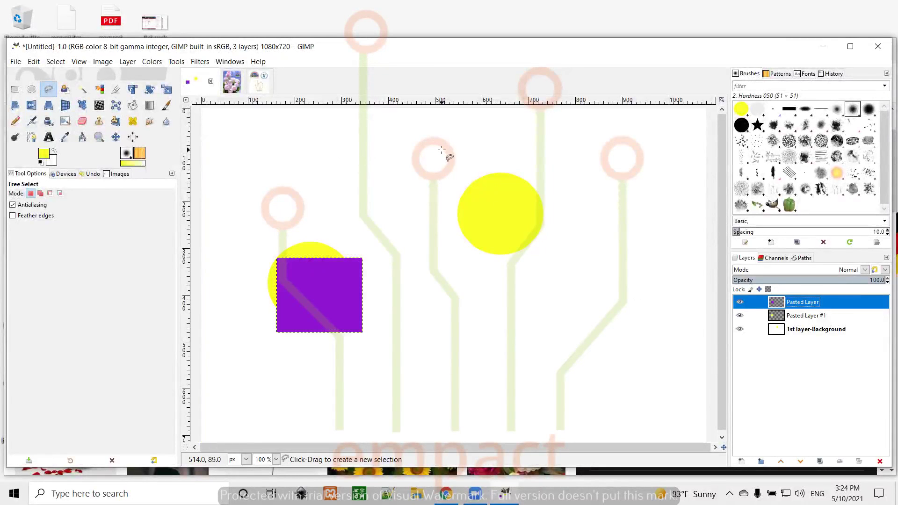
pyautogui.click(805, 331)
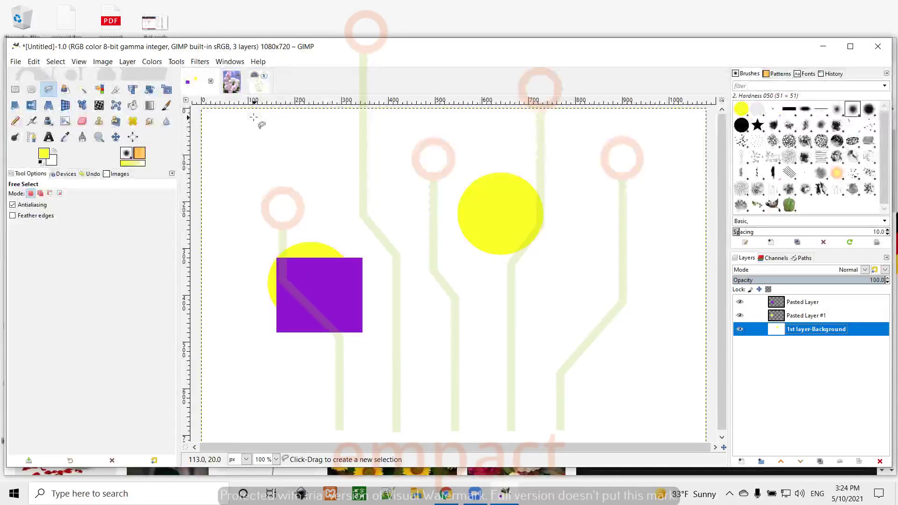
pyautogui.moveTo(277, 153)
pyautogui.mouseDown()
pyautogui.moveTo(313, 217)
pyautogui.moveTo(302, 208)
pyautogui.moveTo(278, 216)
pyautogui.moveTo(248, 179)
pyautogui.moveTo(278, 156)
pyautogui.mouseUp()
pyautogui.press('Return')
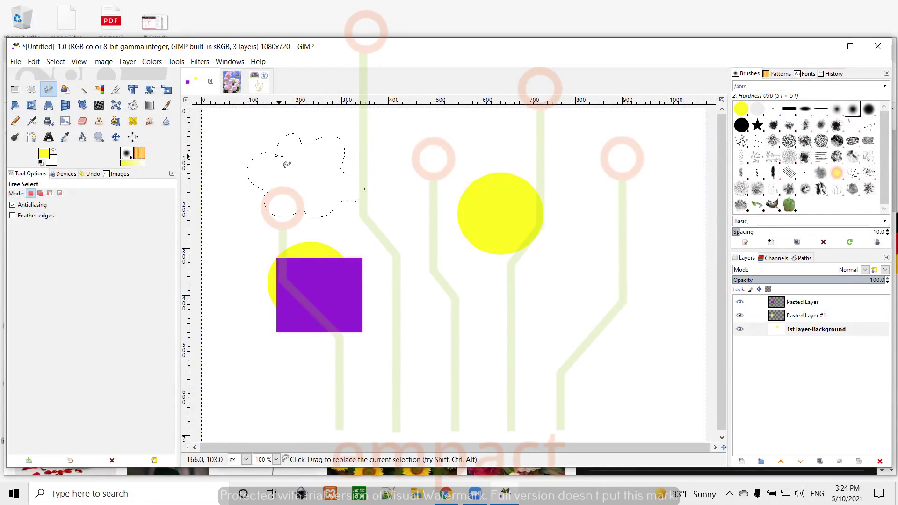
# Set the foreground colour to pink e7138c and bucket-fill the flower selection
pyautogui.click(136, 107)
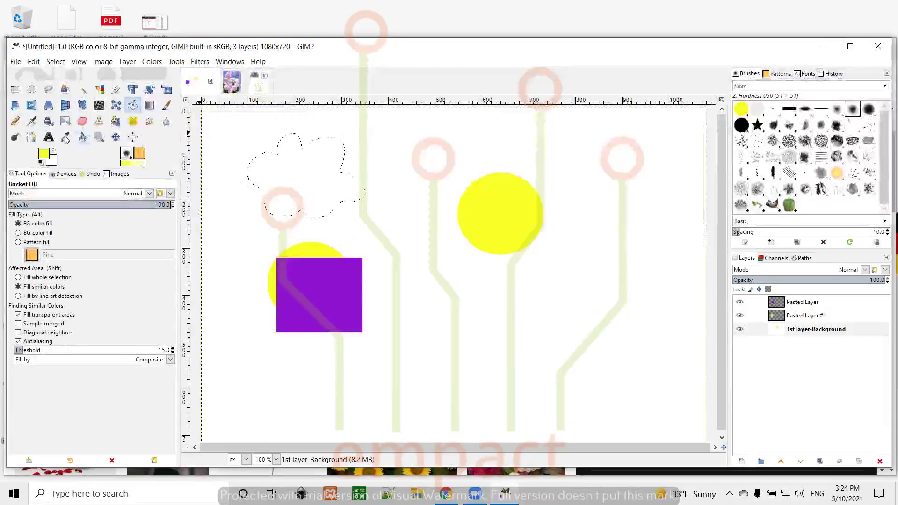
pyautogui.click(45, 153)
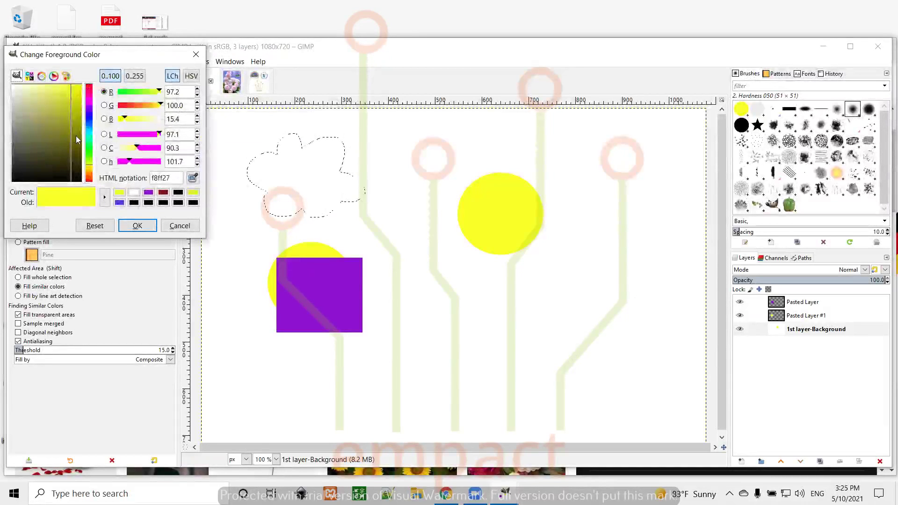
pyautogui.click(89, 94)
pyautogui.click(76, 93)
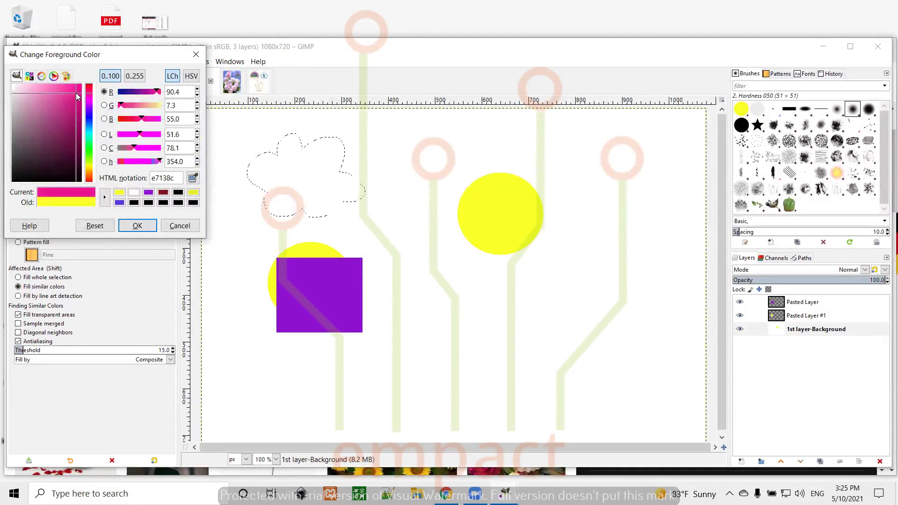
pyautogui.click(148, 227)
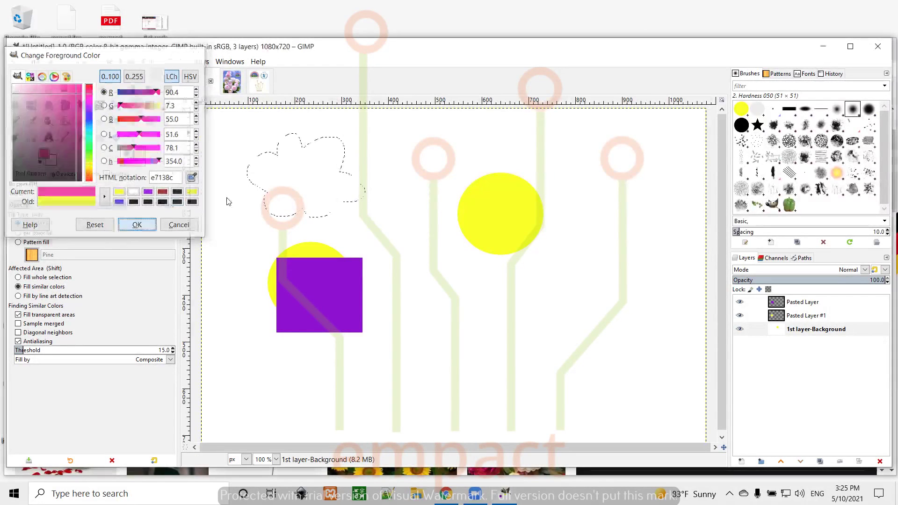
pyautogui.click(292, 186)
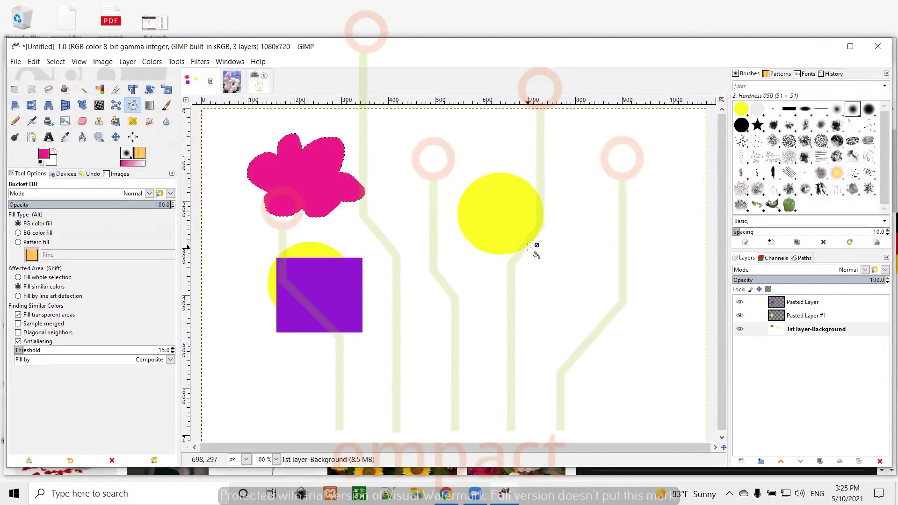
# Cut and paste the pink flower onto its own new layer, Pasted Layer #2
pyautogui.hotkey('ctrl', 'x')
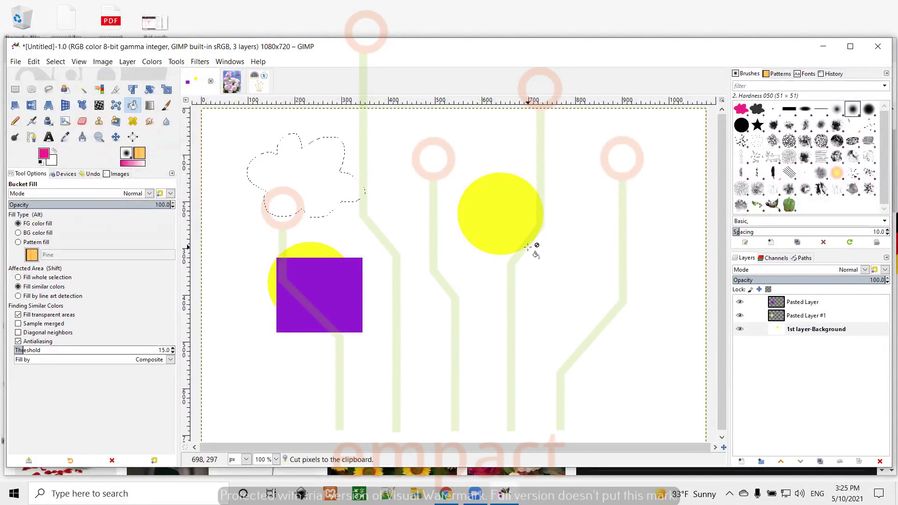
pyautogui.hotkey('ctrl', 'v')
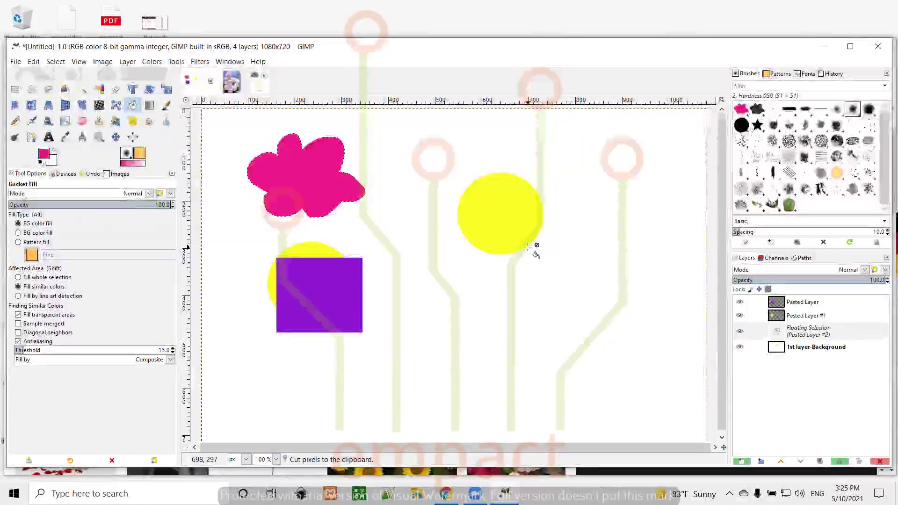
pyautogui.click(740, 462)
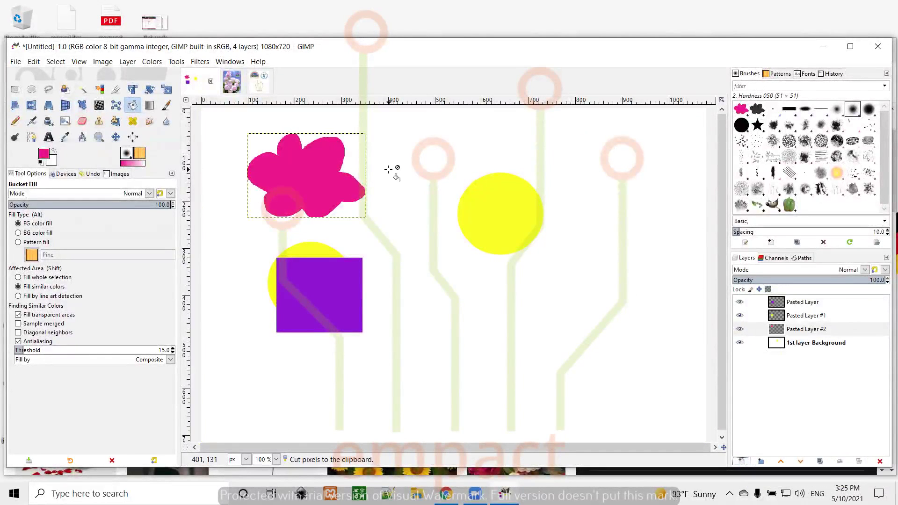
pyautogui.click(116, 137)
# Raise Pasted Layer #2 above the purple square and place the flower at the top centre
pyautogui.moveTo(309, 177); pyautogui.dragTo(625, 215)
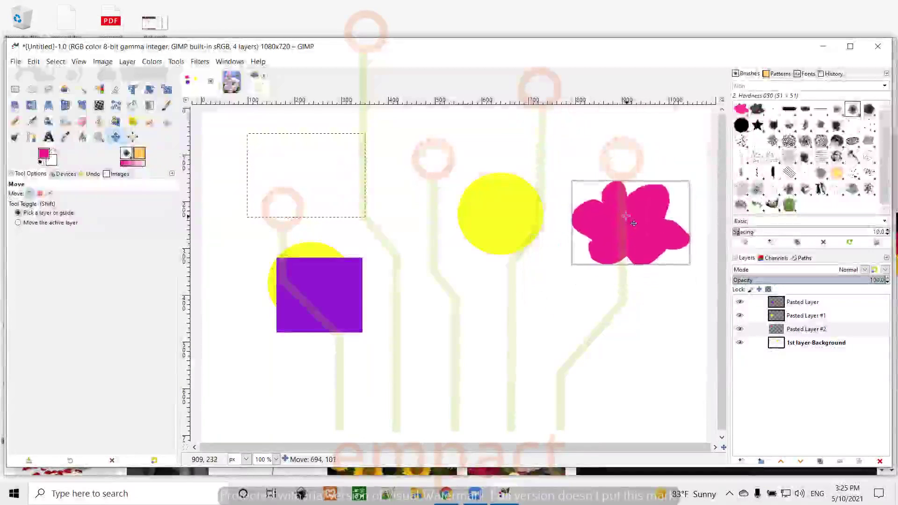
pyautogui.moveTo(576, 245); pyautogui.dragTo(352, 326)
pyautogui.moveTo(828, 329); pyautogui.dragTo(798, 302)
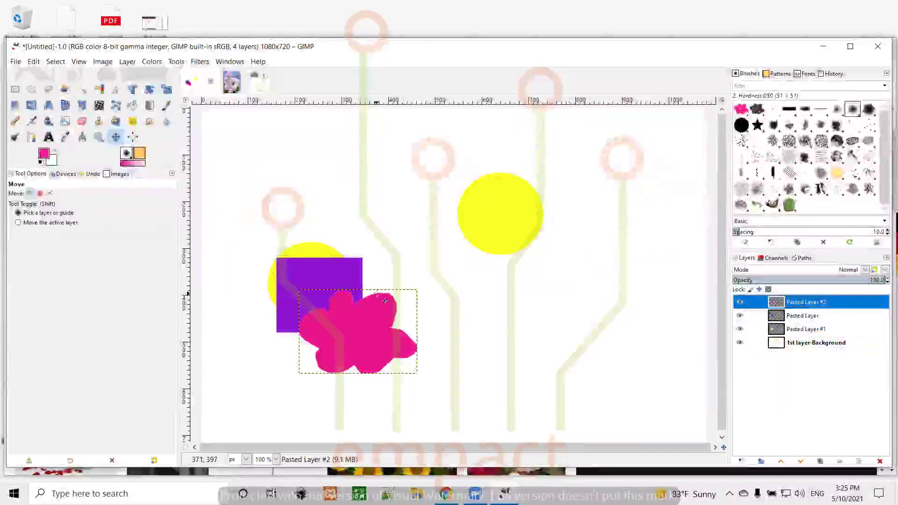
pyautogui.moveTo(378, 337); pyautogui.dragTo(340, 301)
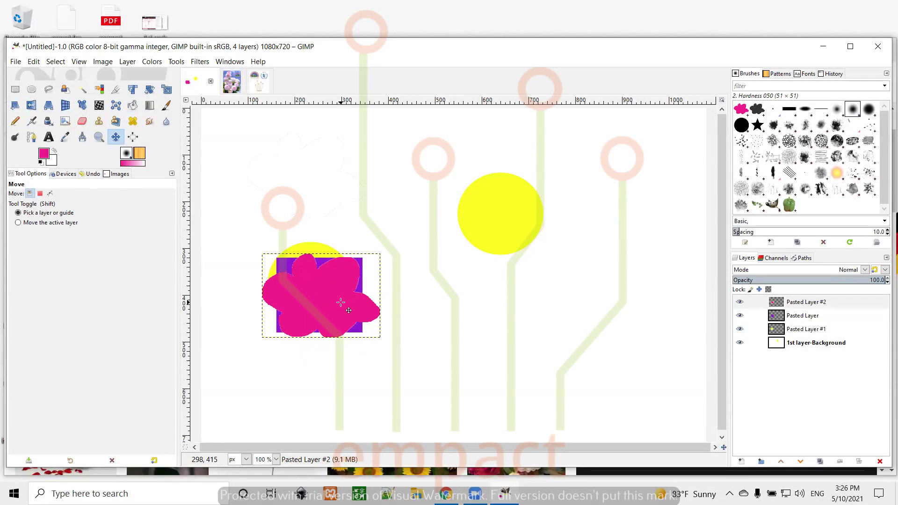
pyautogui.moveTo(321, 286); pyautogui.dragTo(384, 172)
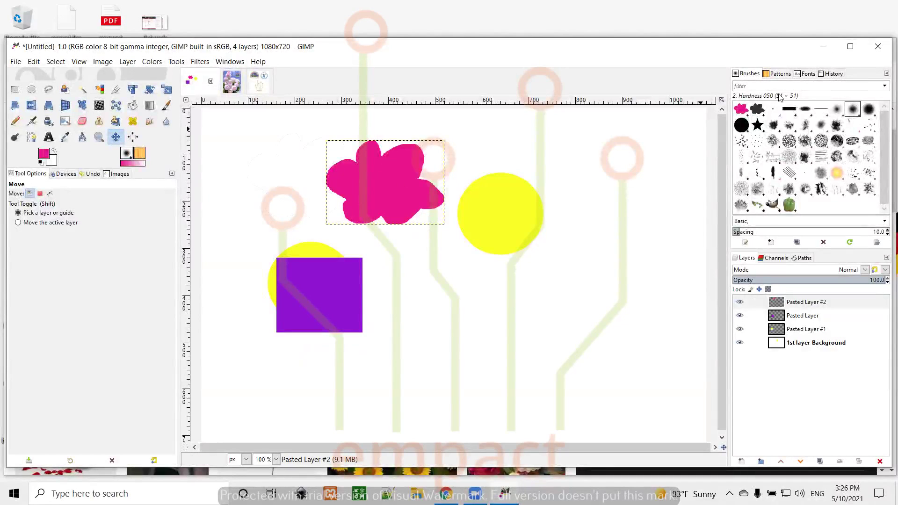
# Choose Leopard as the active pattern in the Patterns panel
pyautogui.click(787, 75)
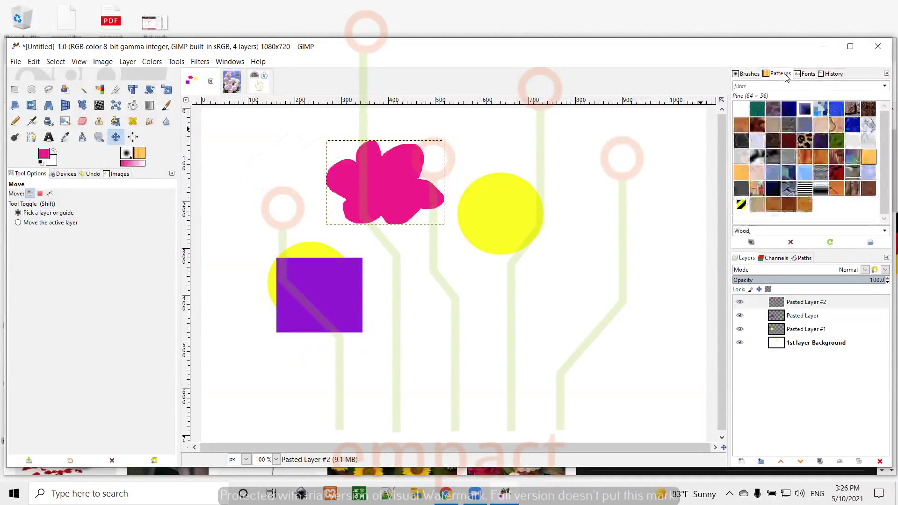
pyautogui.click(804, 141)
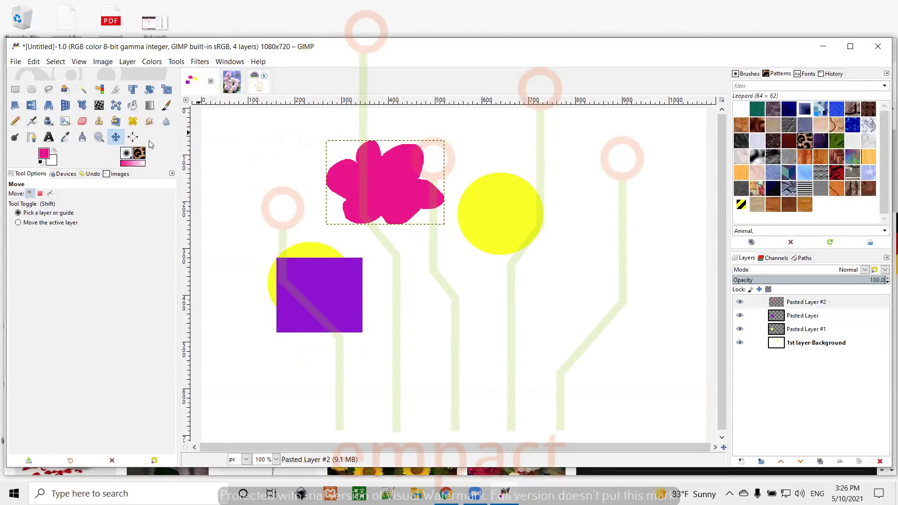
pyautogui.click(126, 154)
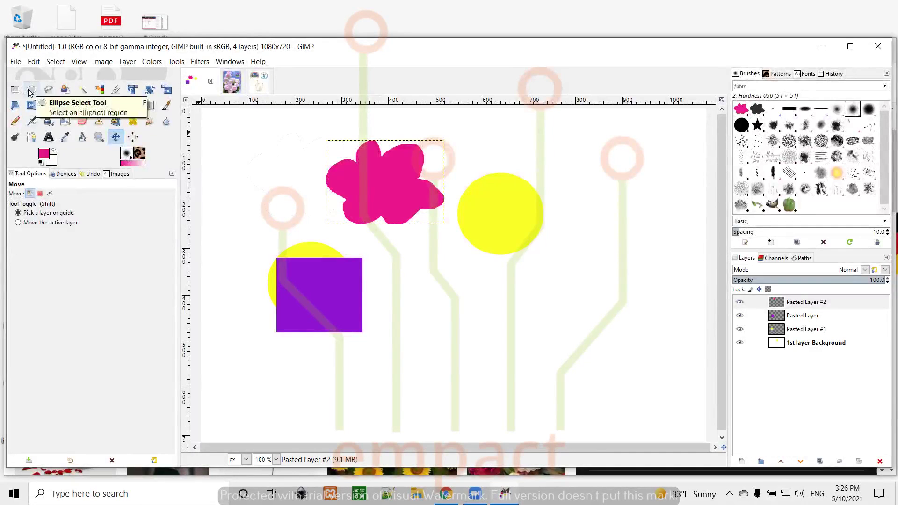
# On the background layer, draw a 242×220 ellipse selection feathered at radius 15
pyautogui.click(793, 345)
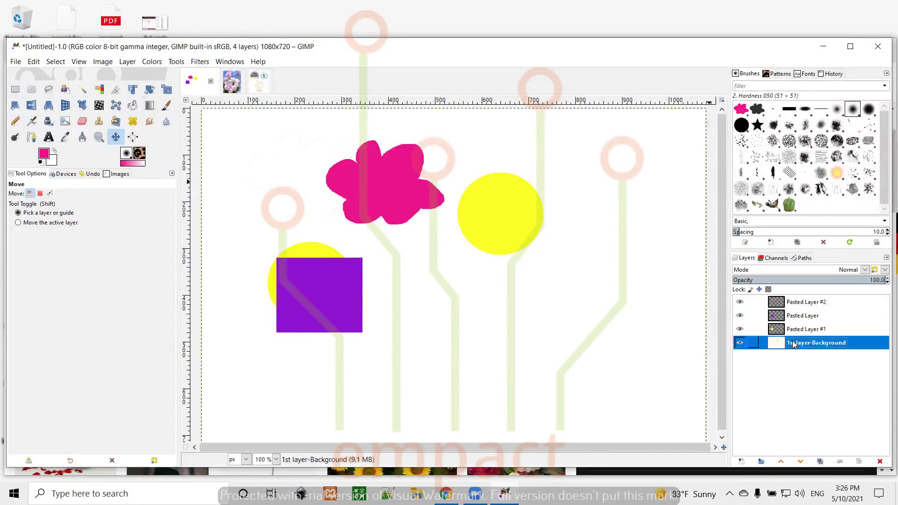
pyautogui.click(31, 90)
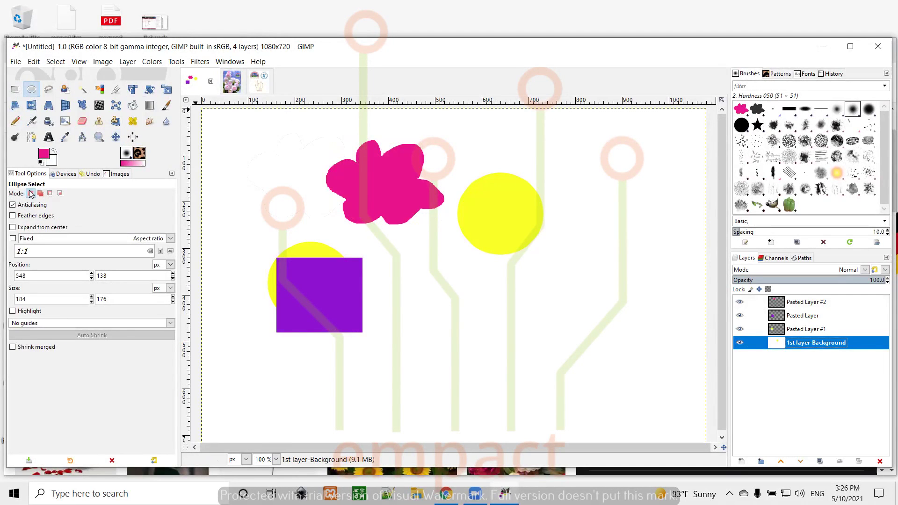
pyautogui.click(13, 216)
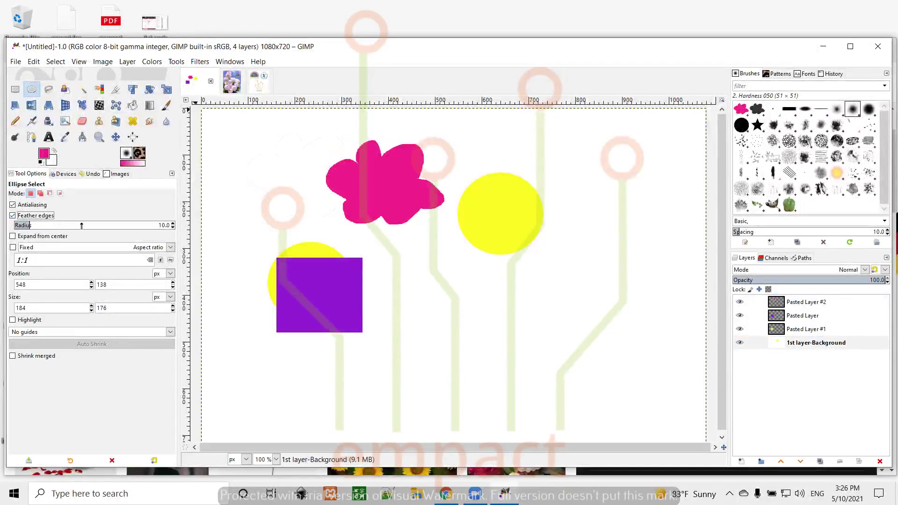
pyautogui.click(172, 223)
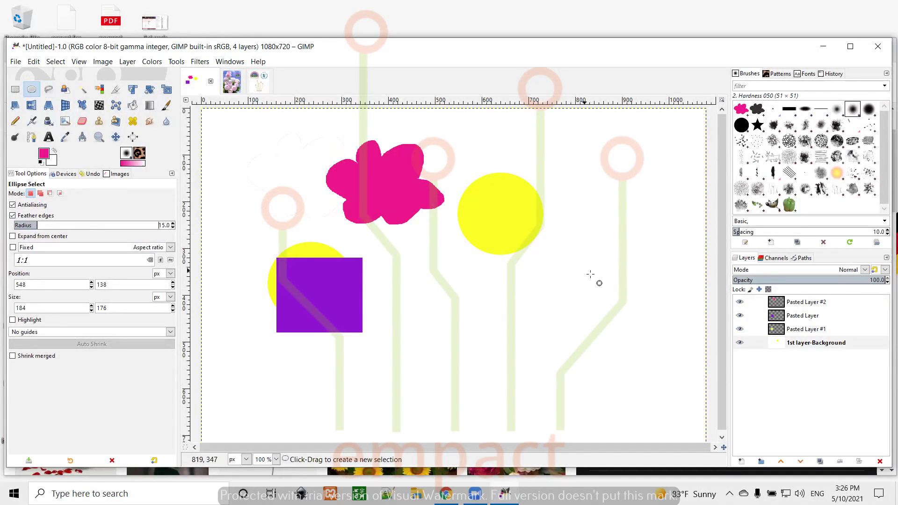
pyautogui.moveTo(470, 269); pyautogui.dragTo(582, 372)
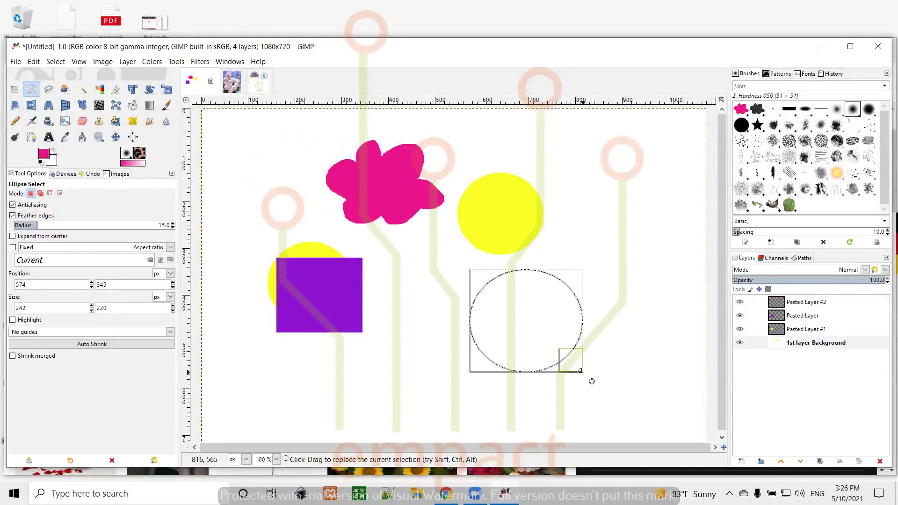
pyautogui.press('Return')
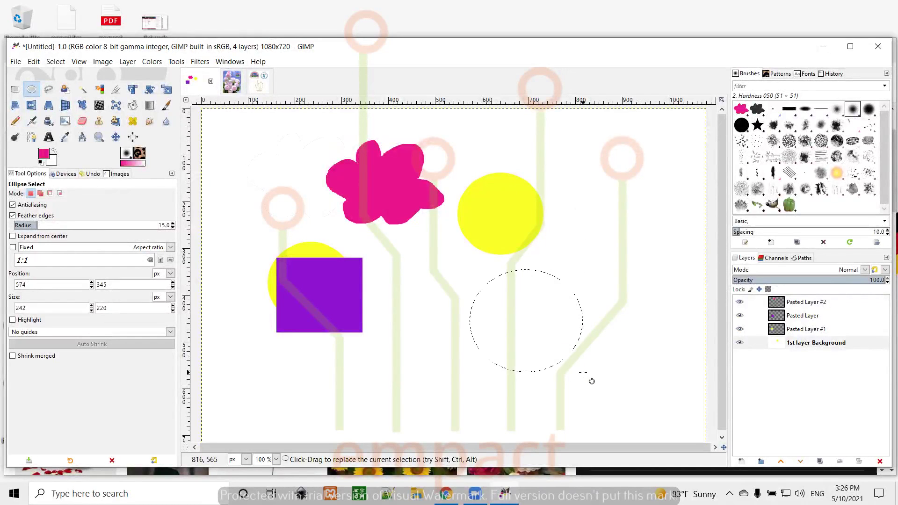
# Set the foreground colour to purple 92138c and bucket-fill the feathered ellipse
pyautogui.click(135, 107)
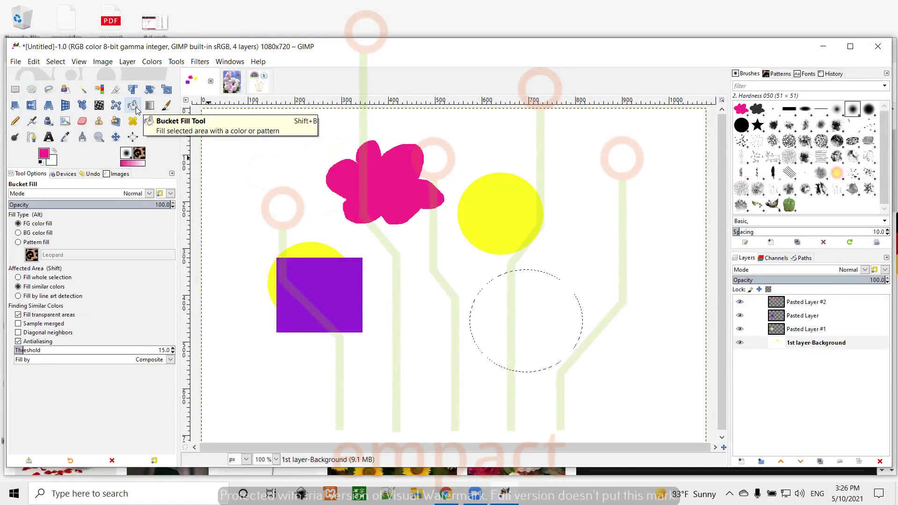
pyautogui.click(43, 152)
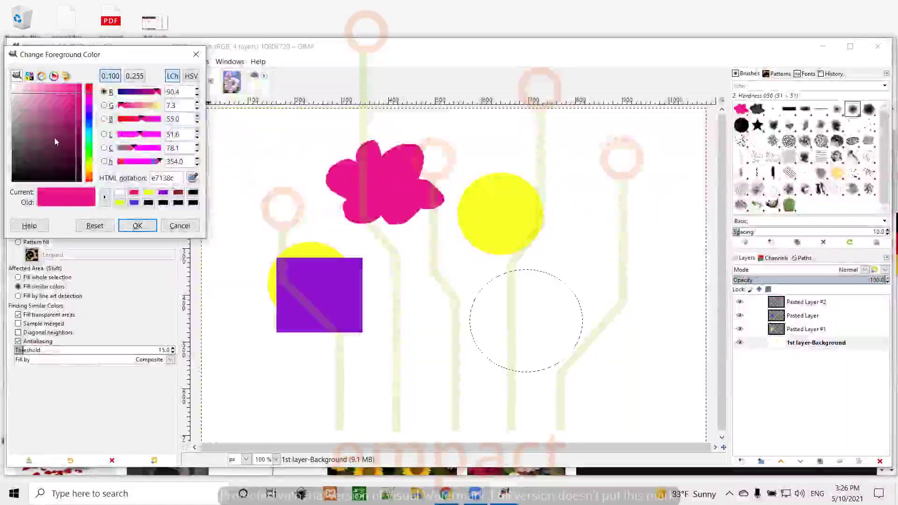
pyautogui.click(143, 93)
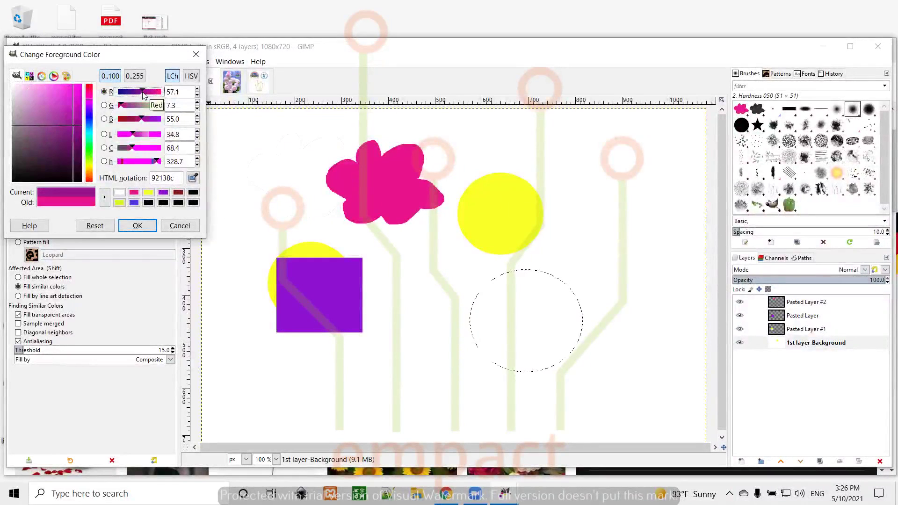
pyautogui.click(135, 226)
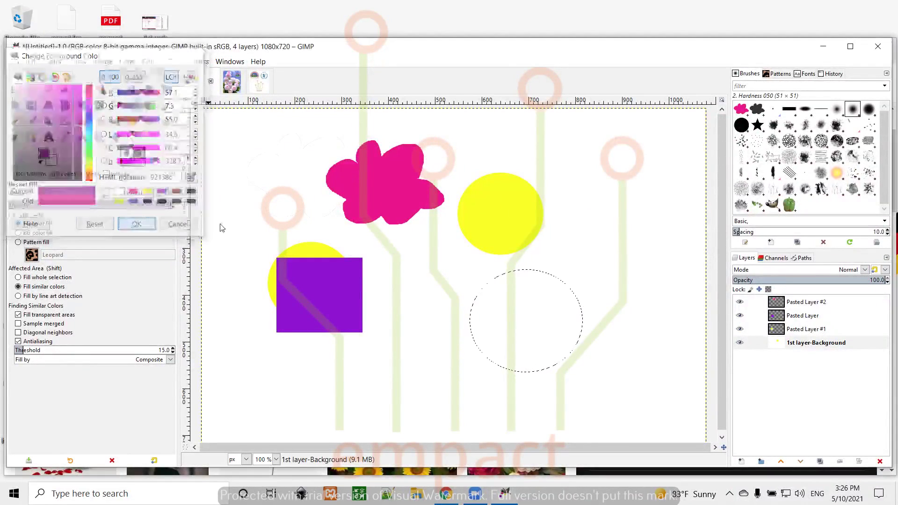
pyautogui.click(526, 304)
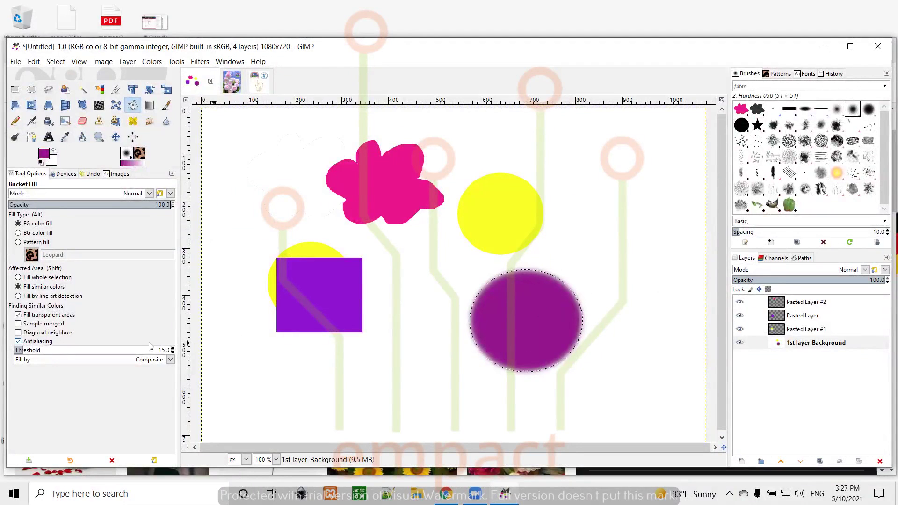
# Set Bucket Fill threshold to 16 and switch to pattern fill with Electric Blue
pyautogui.scroll(-7, 171, 352)
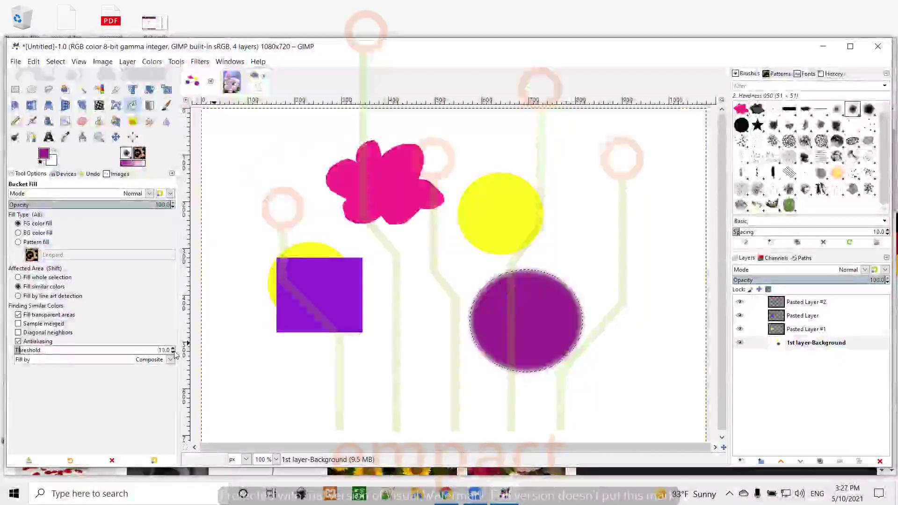
pyautogui.scroll(-1, 174, 354)
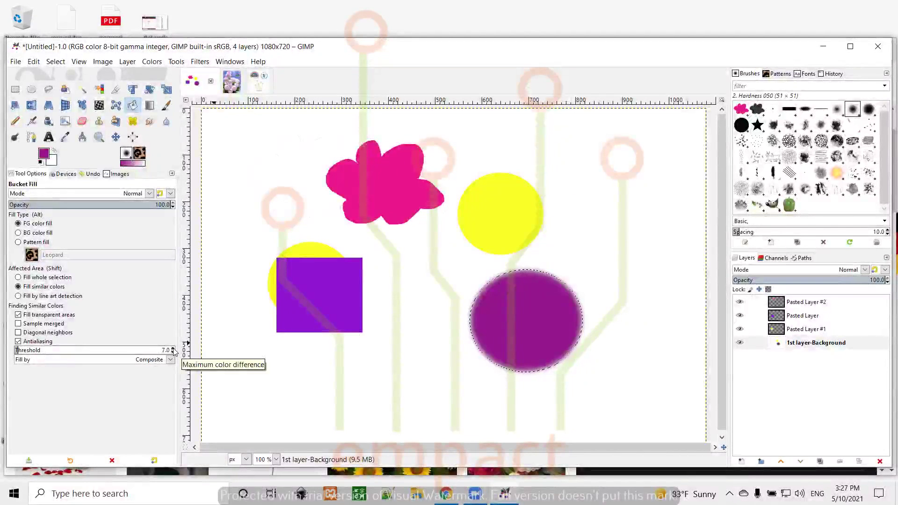
pyautogui.scroll(7, 173, 351)
pyautogui.scroll(2, 173, 349)
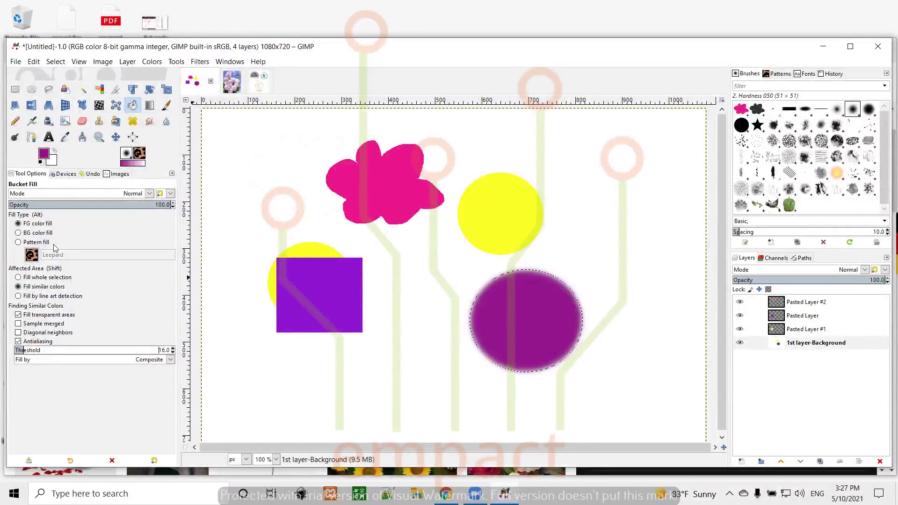
pyautogui.click(18, 243)
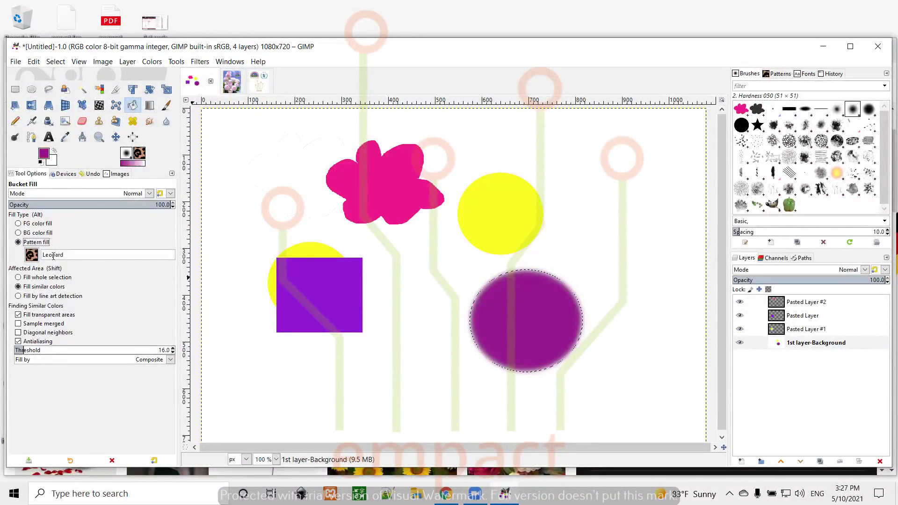
pyautogui.click(32, 256)
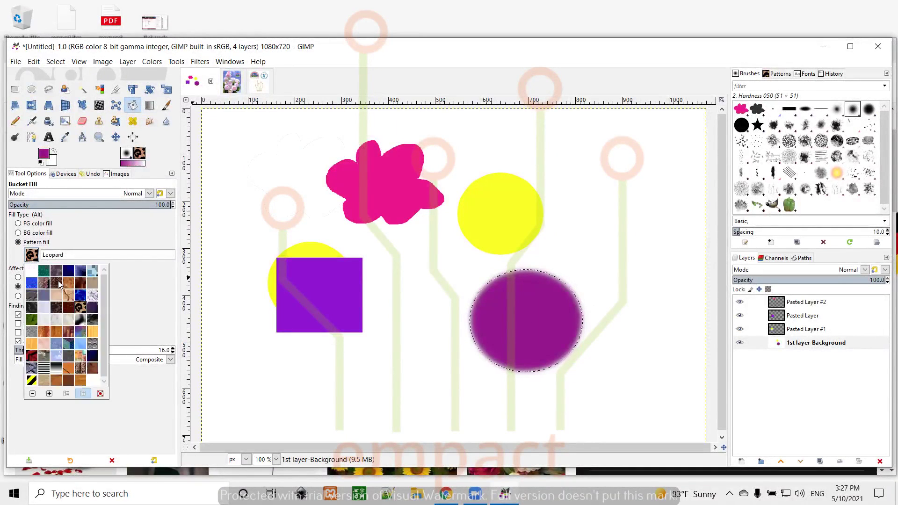
pyautogui.click(81, 295)
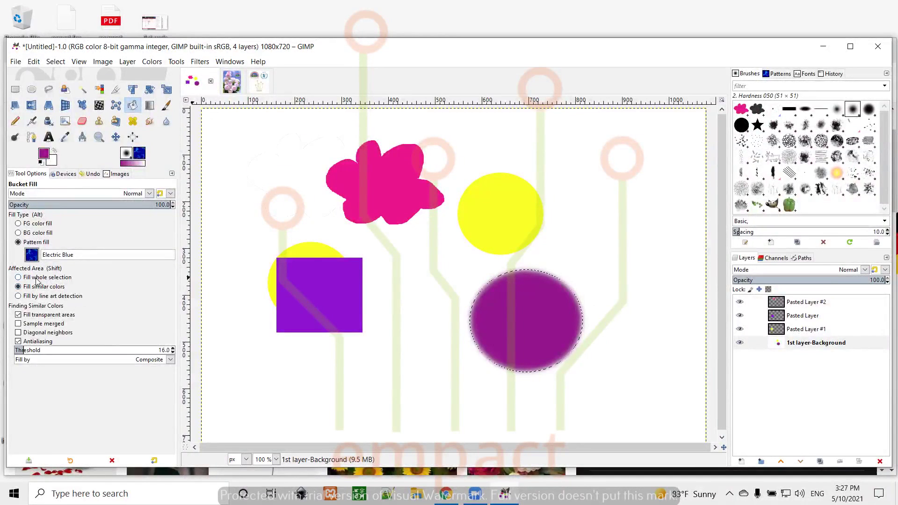
# Set the fill mode to Fill similar colors, comparing colours by the Blue channel
pyautogui.click(19, 296)
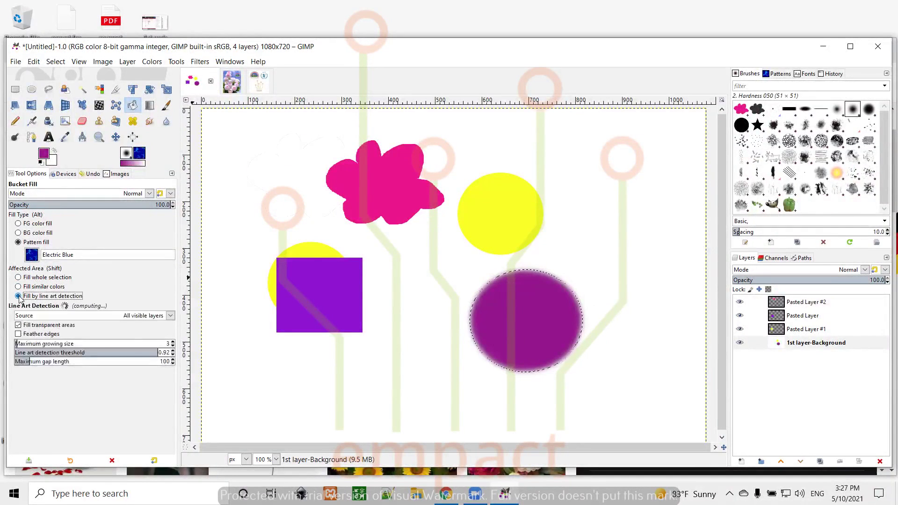
pyautogui.click(18, 277)
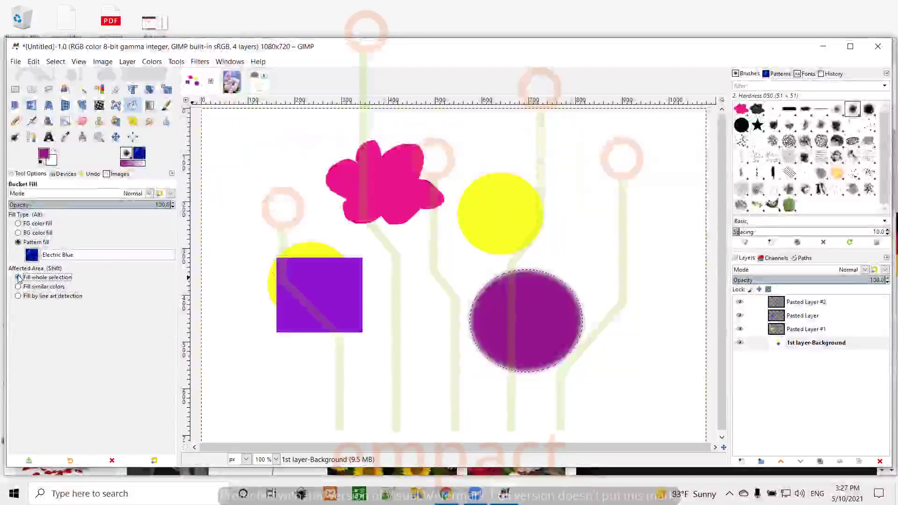
pyautogui.click(19, 287)
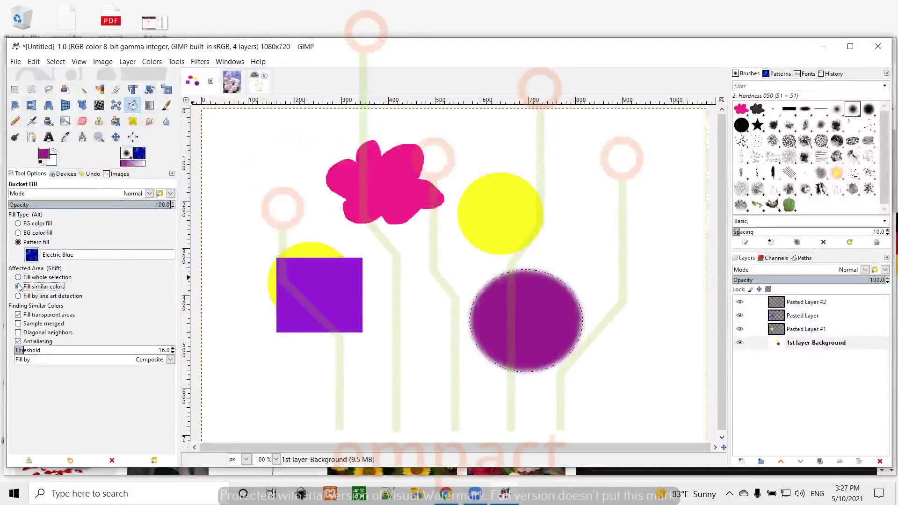
pyautogui.click(170, 360)
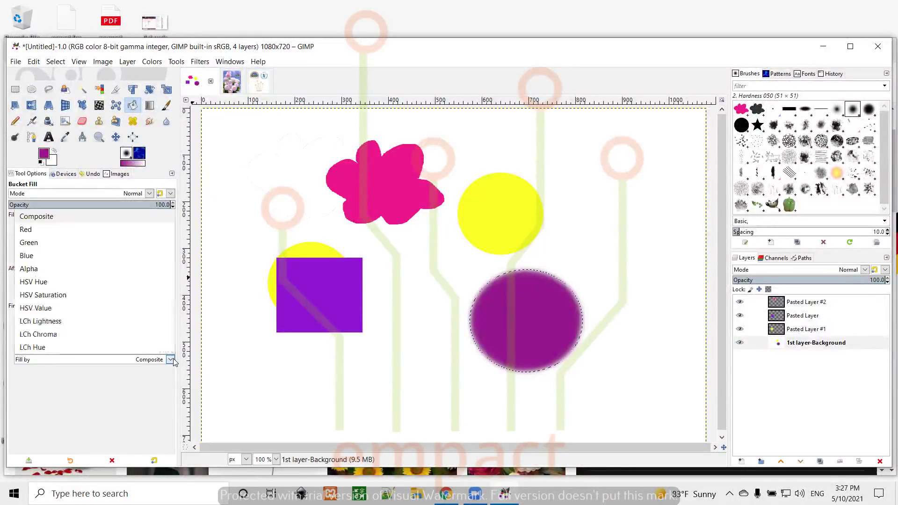
pyautogui.click(58, 256)
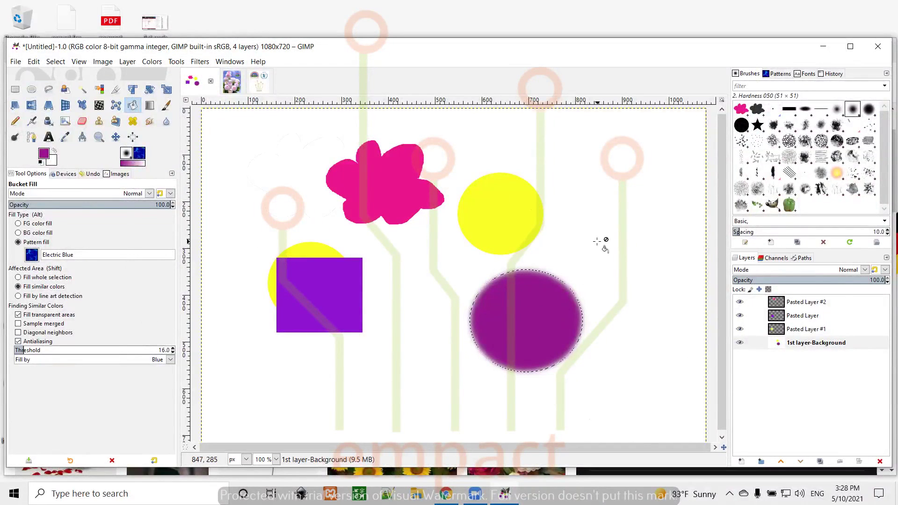
# Cut and paste the purple circle onto its own new layer, Pasted Layer #3
pyautogui.hotkey('ctrl', 'x')
pyautogui.hotkey('ctrl', 'v')
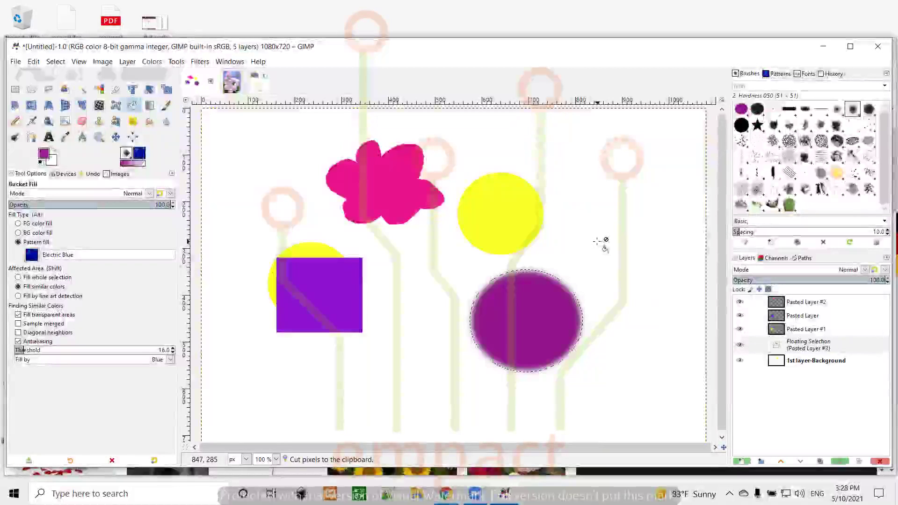
pyautogui.click(740, 461)
# Fill only the circle with the Electric Blue pattern, undoing the stray fill
pyautogui.click(534, 295)
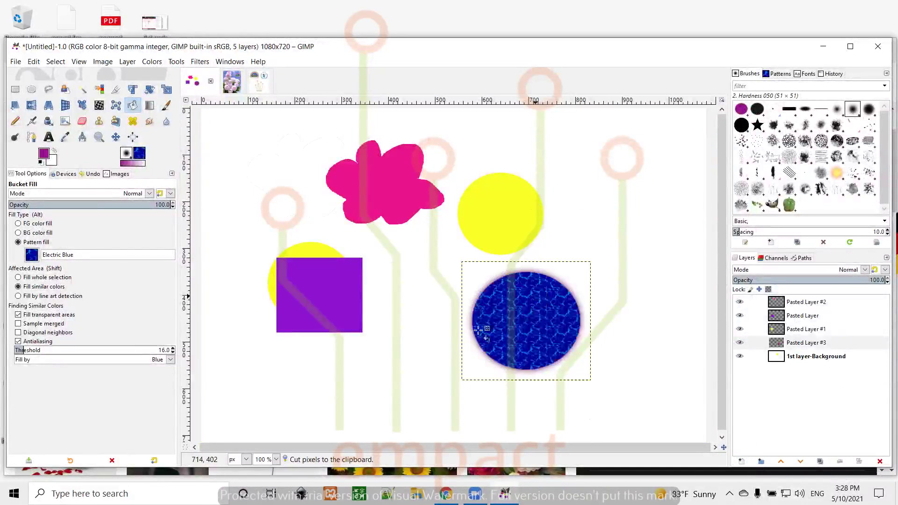
pyautogui.click(446, 338)
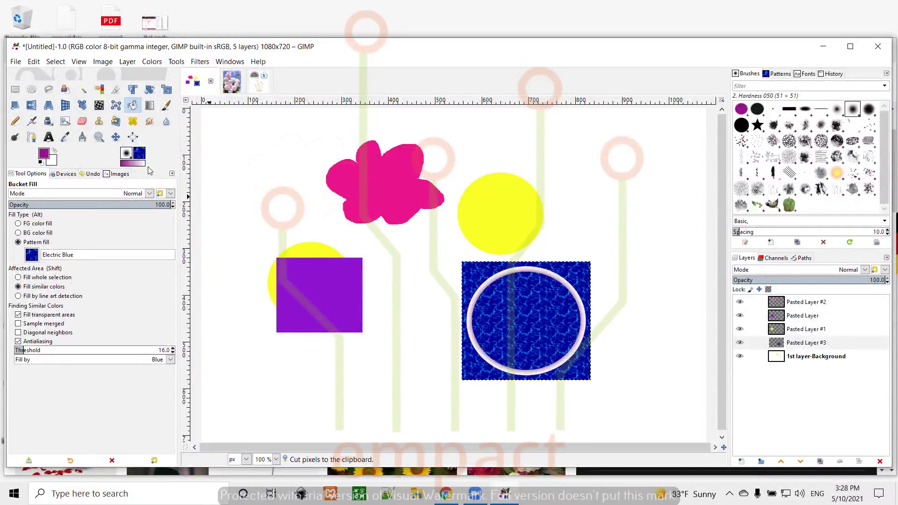
pyautogui.hotkey('ctrl', 'z')
pyautogui.hotkey('ctrl', 'z')
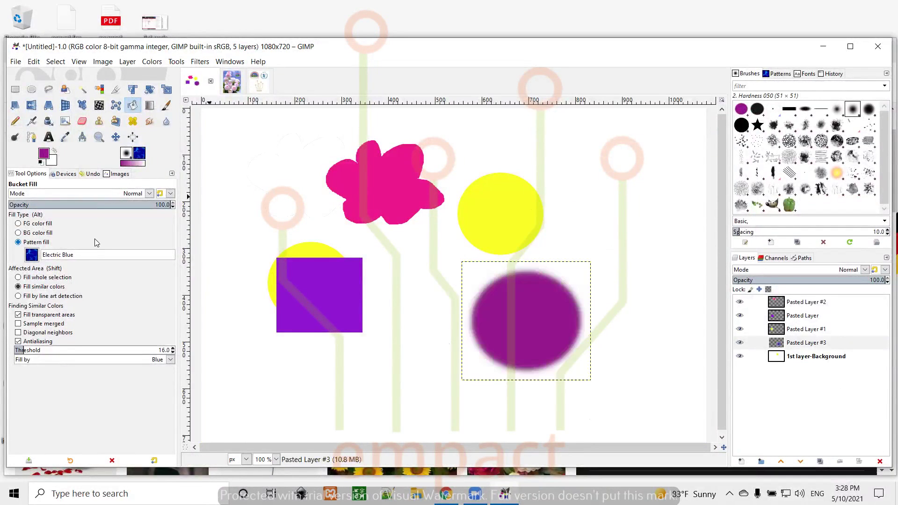
pyautogui.click(529, 304)
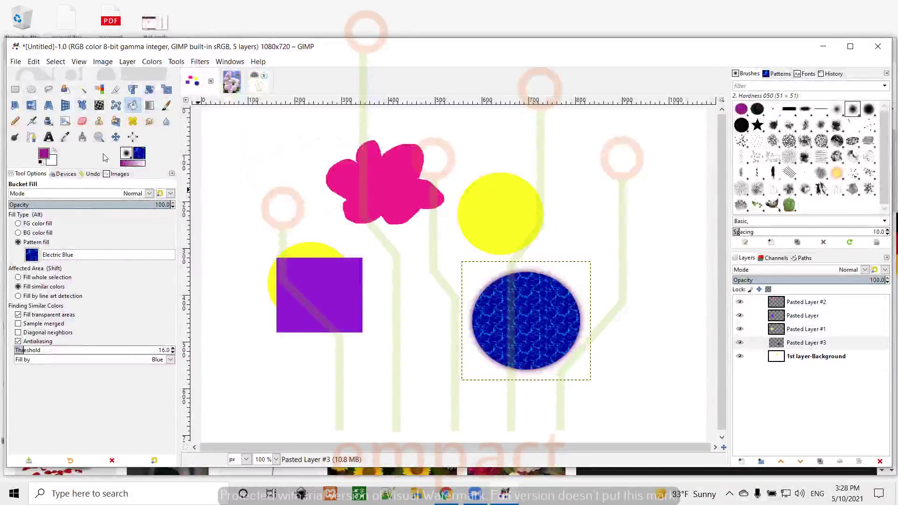
# With the Move tool, reposition the blue patterned circle toward the canvas's left
pyautogui.click(116, 137)
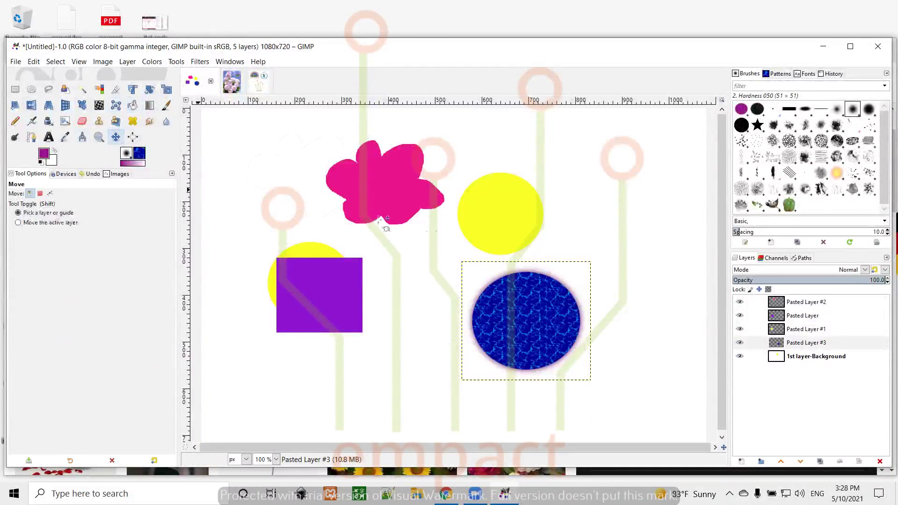
pyautogui.moveTo(524, 303); pyautogui.dragTo(641, 195)
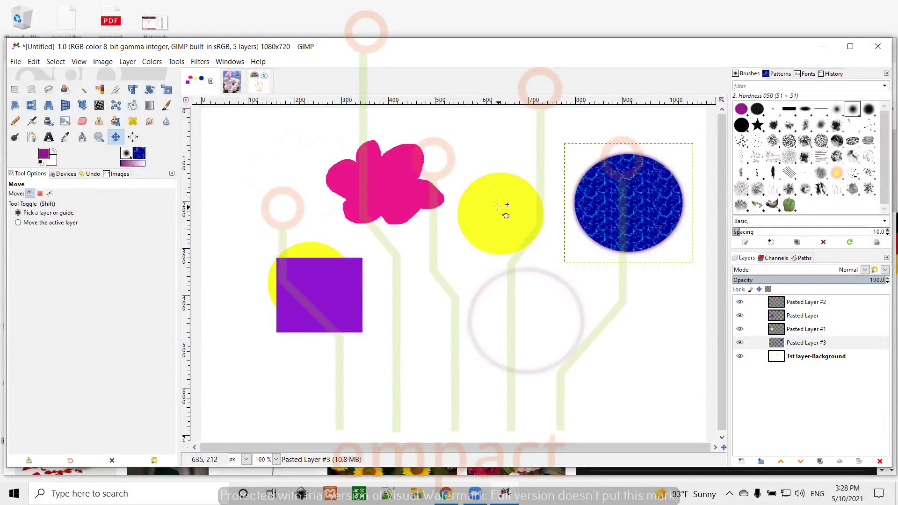
pyautogui.moveTo(642, 206); pyautogui.dragTo(325, 291)
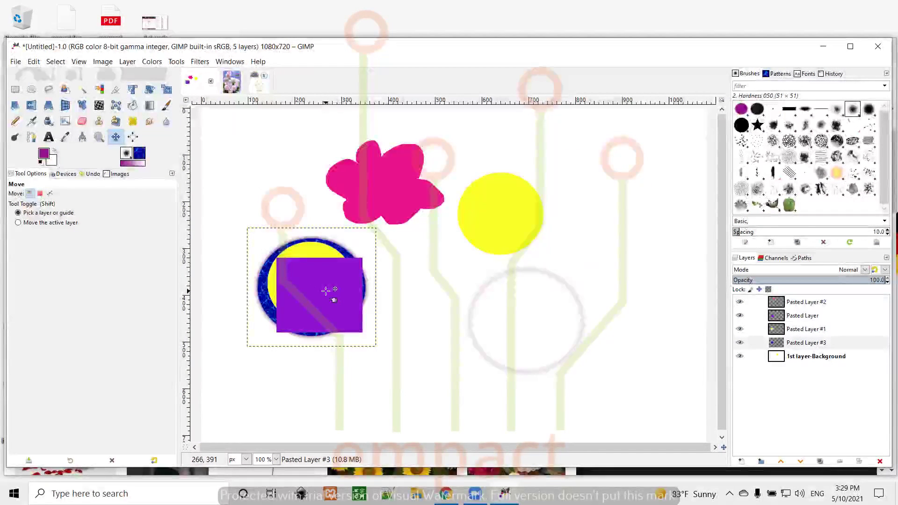
# Put the purple square below the blue circle, the yellow circle on the faint ring, and lower the flower
pyautogui.moveTo(325, 290); pyautogui.dragTo(518, 295)
pyautogui.moveTo(326, 289); pyautogui.dragTo(700, 215)
pyautogui.moveTo(530, 286); pyautogui.dragTo(435, 355)
pyautogui.moveTo(700, 216); pyautogui.dragTo(533, 324)
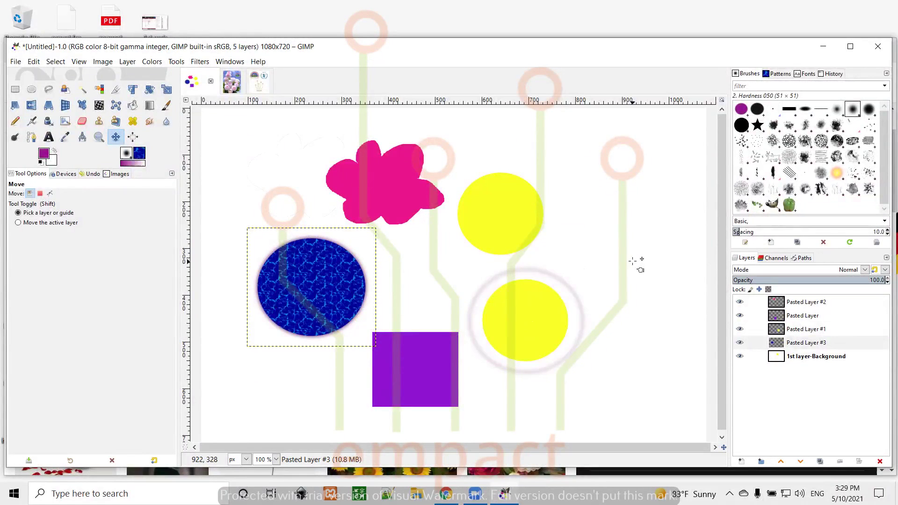
pyautogui.moveTo(389, 191)
pyautogui.mouseDown()
pyautogui.moveTo(318, 291)
pyautogui.moveTo(328, 282)
pyautogui.moveTo(319, 242)
pyautogui.moveTo(416, 136)
pyautogui.moveTo(387, 205)
pyautogui.mouseUp()
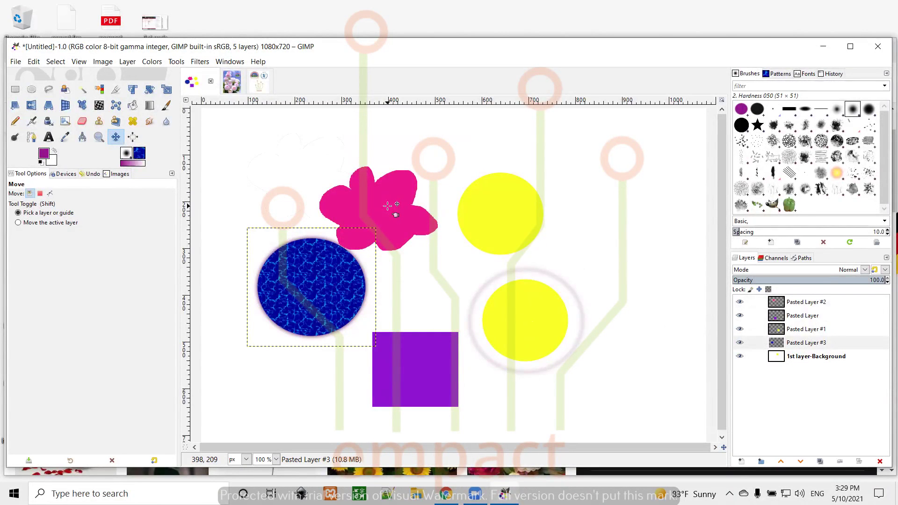
# Add a 30 px text box over the blue circle reading EMPACT, made bold
pyautogui.click(49, 137)
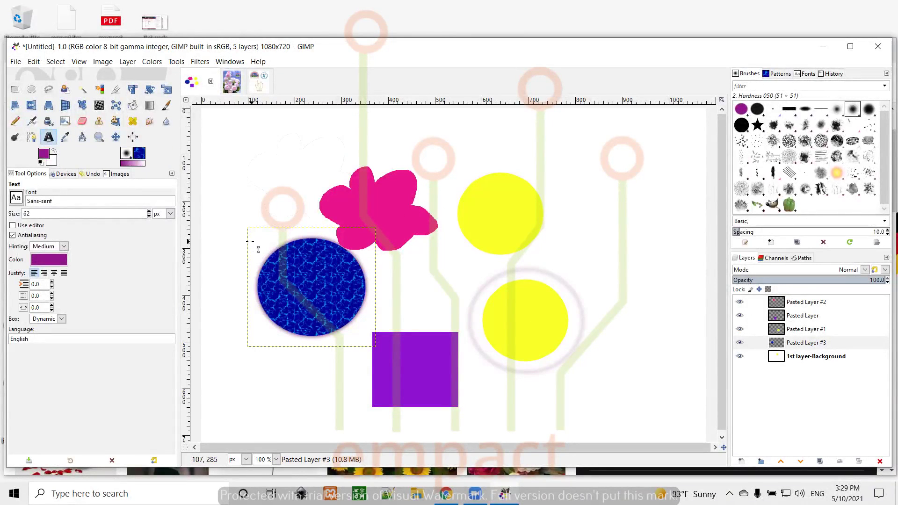
pyautogui.moveTo(247, 237); pyautogui.dragTo(378, 321)
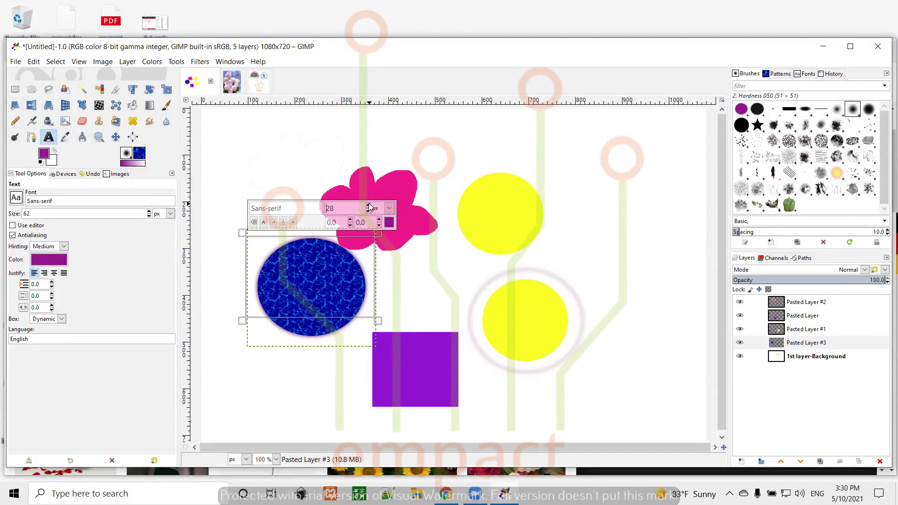
pyautogui.click(368, 206)
pyautogui.click(291, 275)
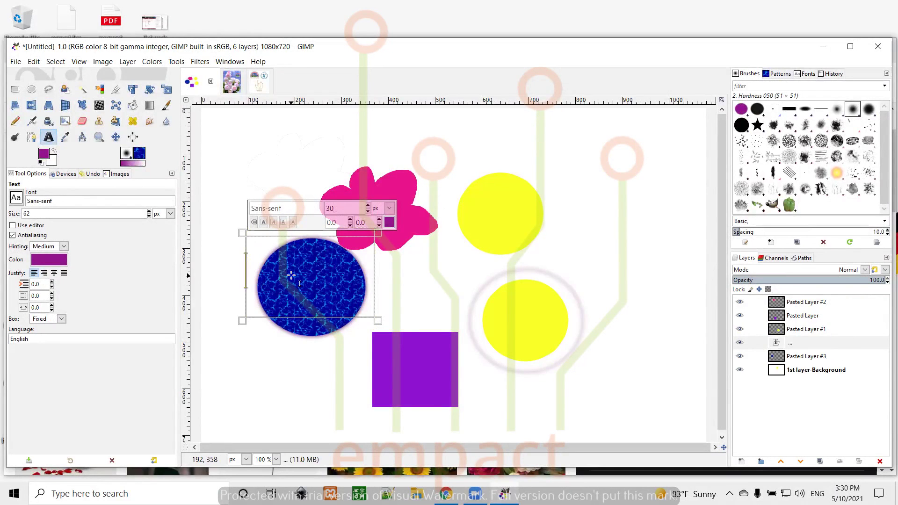
pyautogui.write('EMPACT')
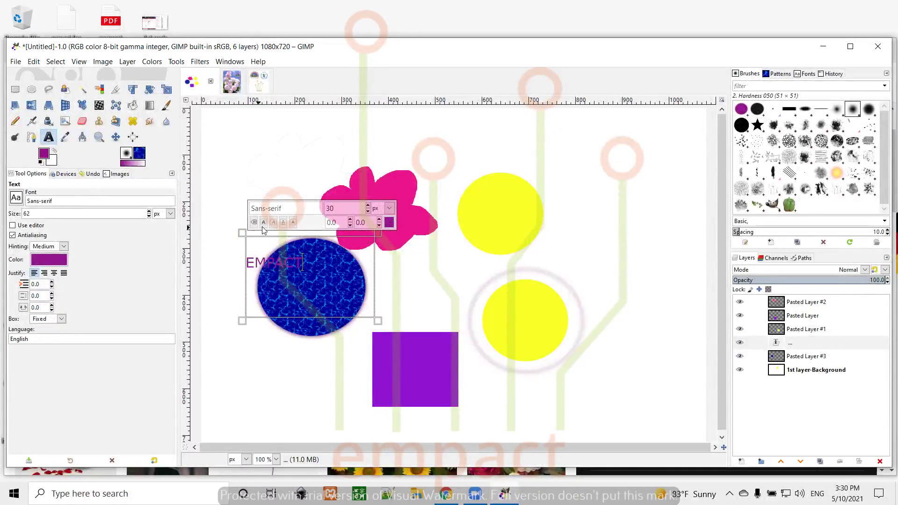
pyautogui.hotkey('ctrl', 'a')
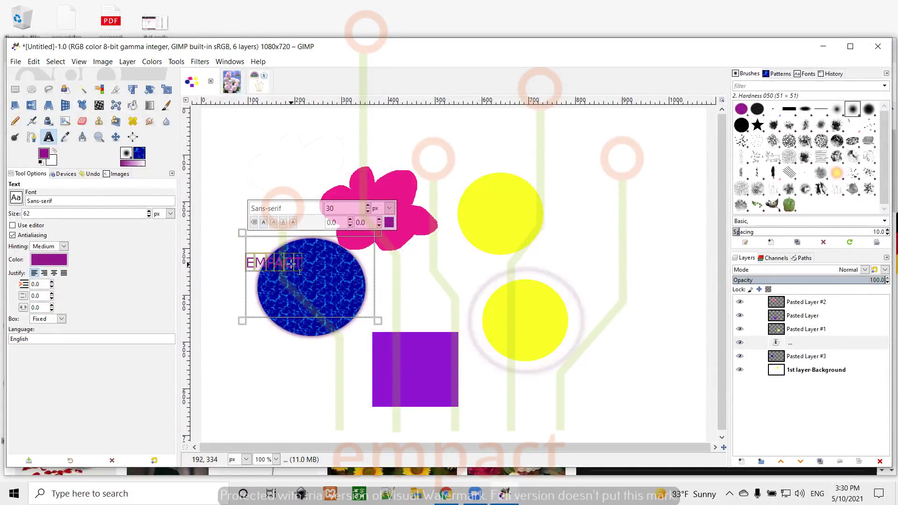
pyautogui.click(263, 223)
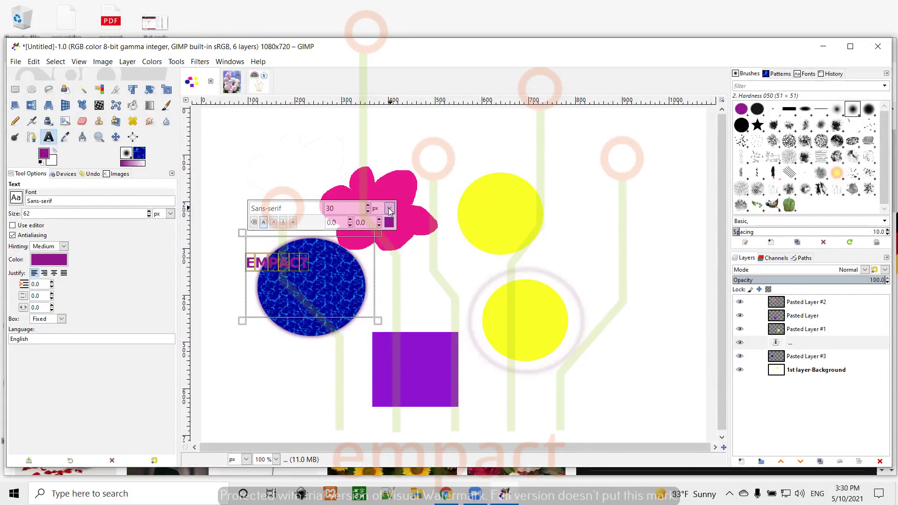
# Recolour the selected EMPACT text to near-black 0c0c0c
pyautogui.click(389, 223)
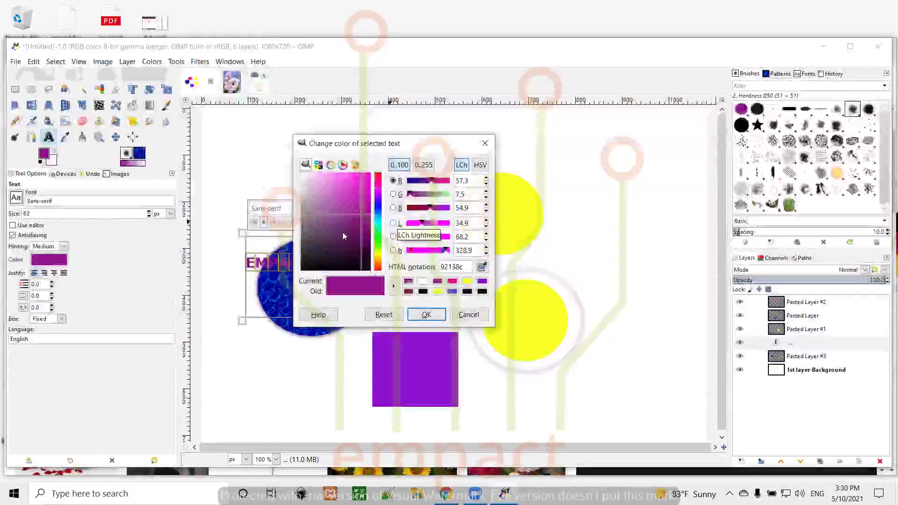
pyautogui.click(303, 265)
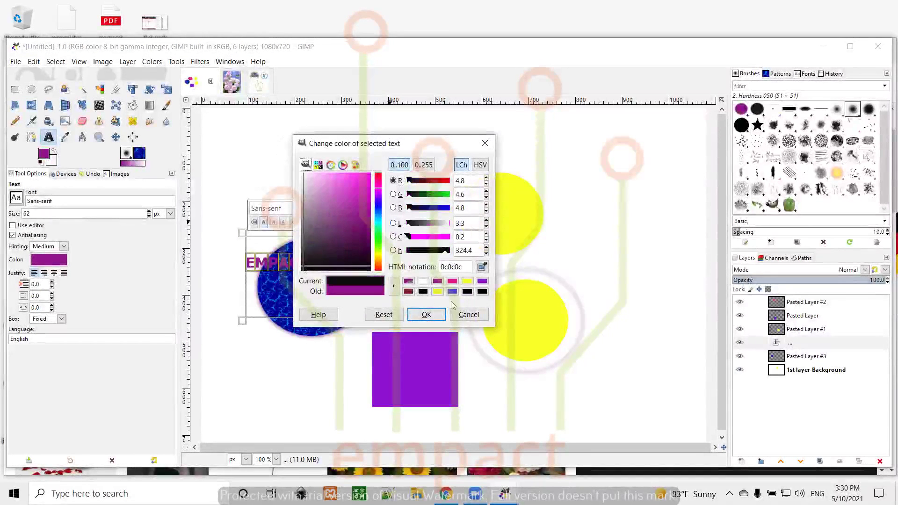
pyautogui.click(426, 315)
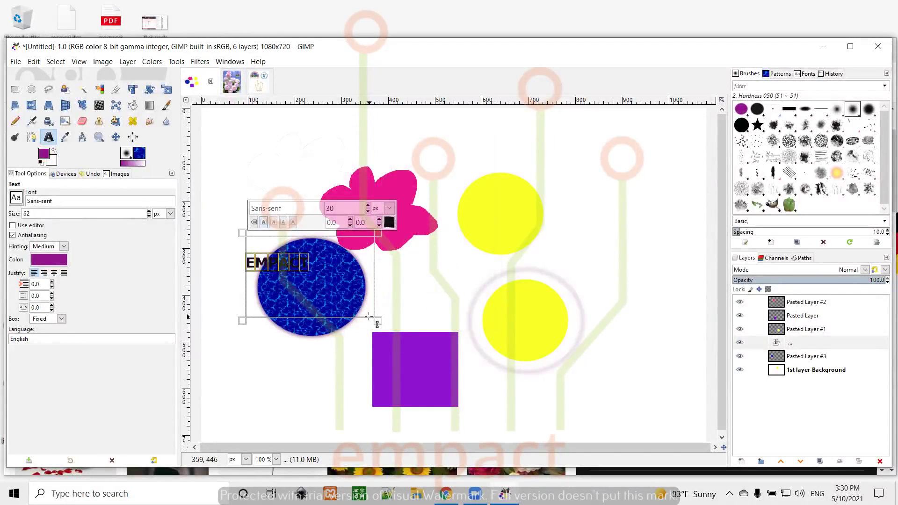
# Shrink the EMPACT text box tightly around the word, keeping the text intact
pyautogui.moveTo(371, 320); pyautogui.dragTo(317, 289)
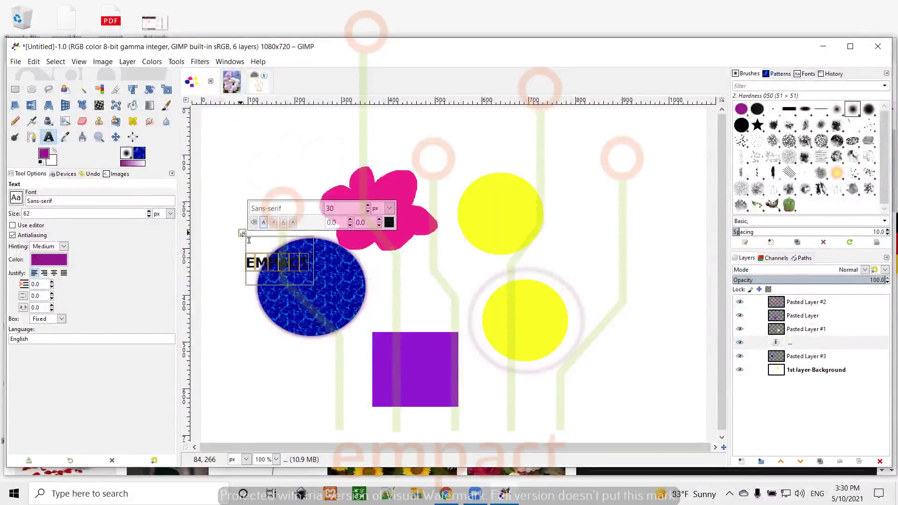
pyautogui.moveTo(248, 240)
pyautogui.mouseDown()
pyautogui.moveTo(246, 252)
pyautogui.moveTo(240, 243)
pyautogui.mouseUp()
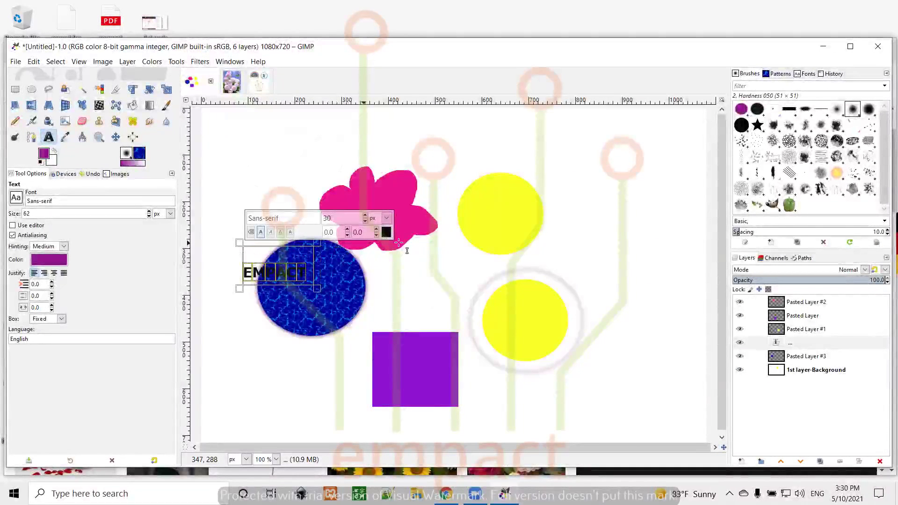
pyautogui.press('Delete')
pyautogui.hotkey('ctrl', 'z')
pyautogui.click(415, 244)
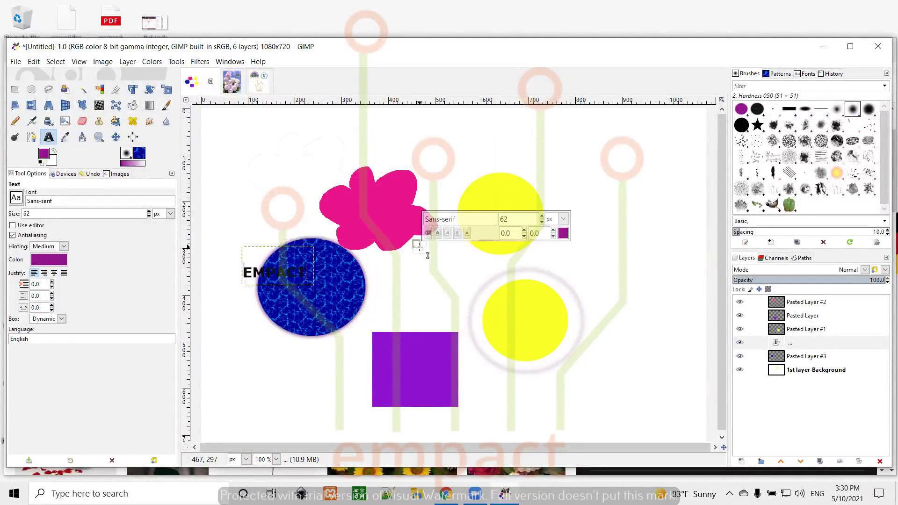
pyautogui.click(266, 269)
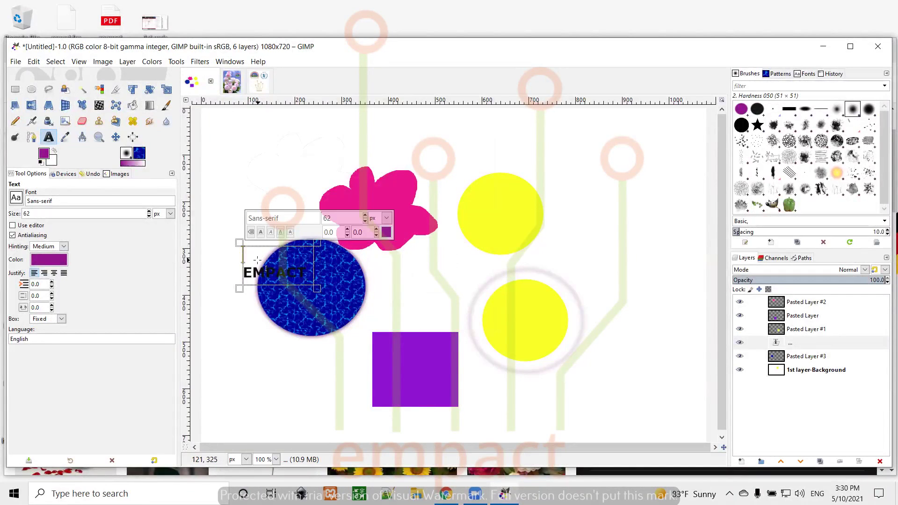
pyautogui.click(738, 343)
pyautogui.click(740, 343)
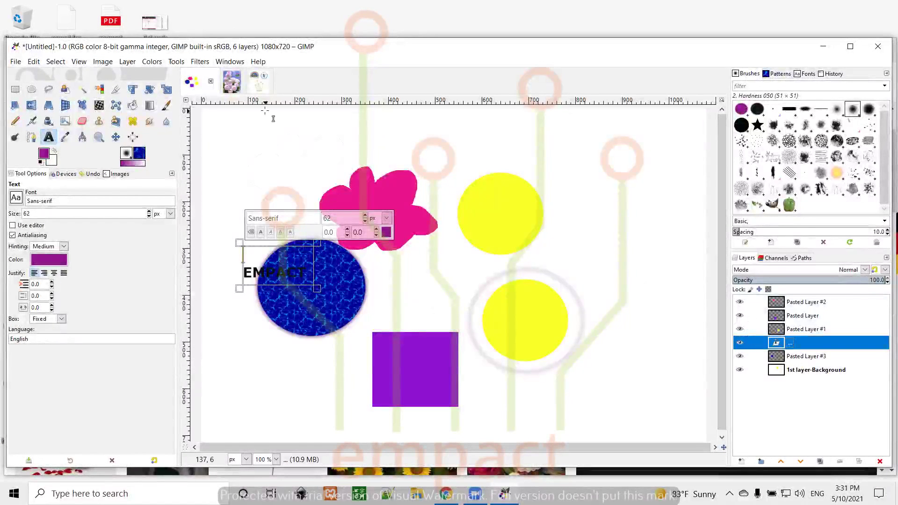
# Move the blue circle layer up-left so EMPACT lies across its middle
pyautogui.click(116, 137)
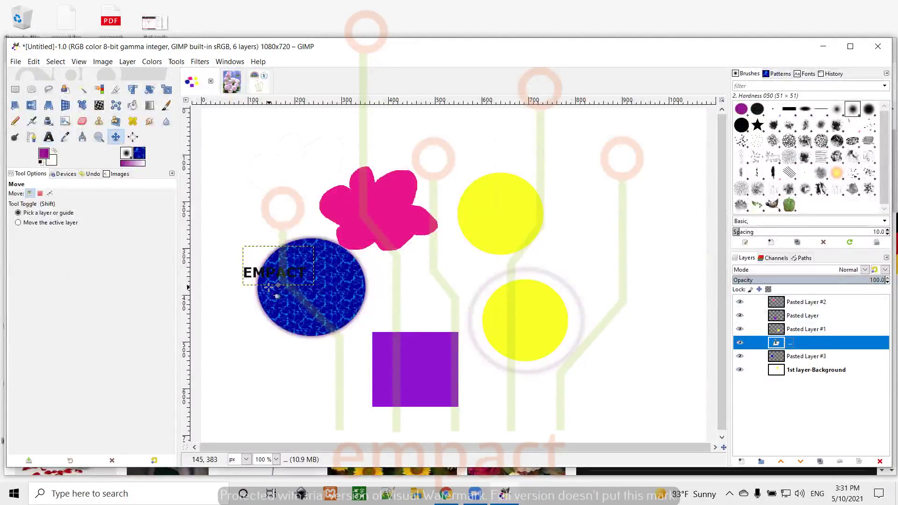
pyautogui.click(293, 254)
pyautogui.moveTo(293, 254); pyautogui.dragTo(254, 239)
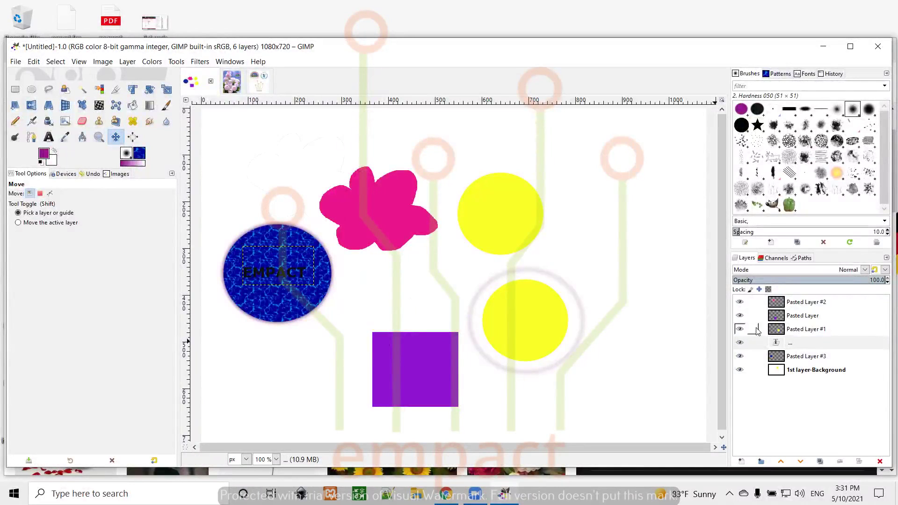
pyautogui.click(743, 373)
pyautogui.click(743, 374)
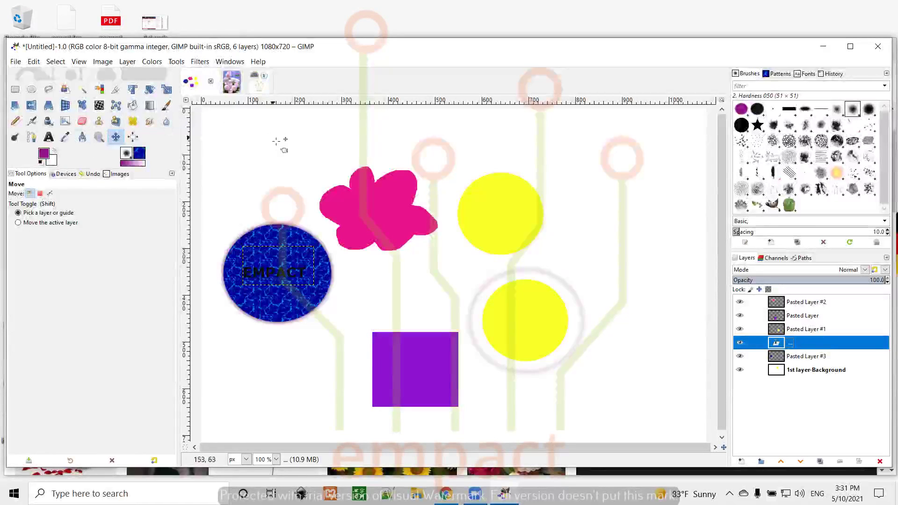
pyautogui.click(229, 79)
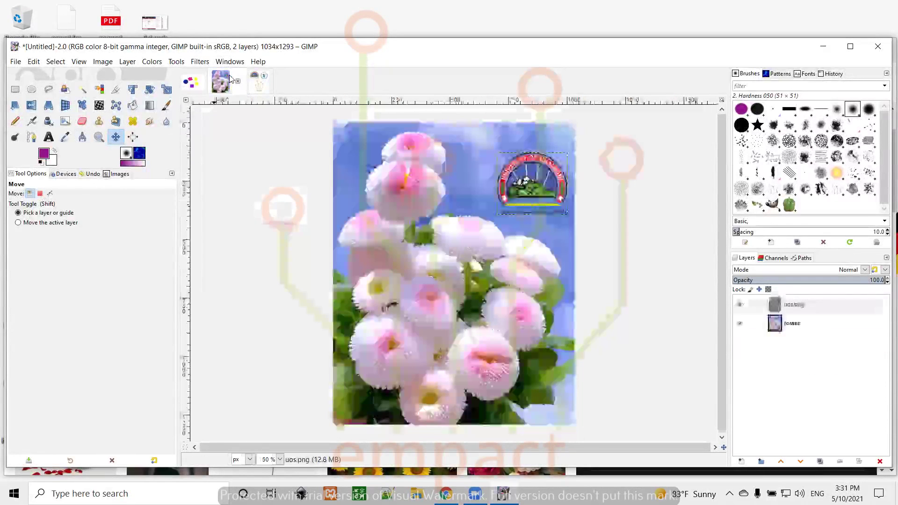
pyautogui.click(259, 81)
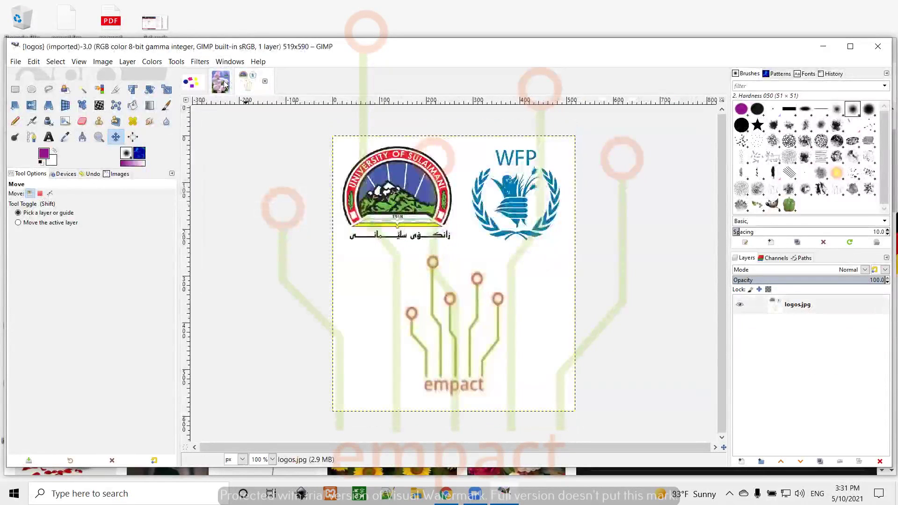
pyautogui.click(224, 84)
pyautogui.click(201, 84)
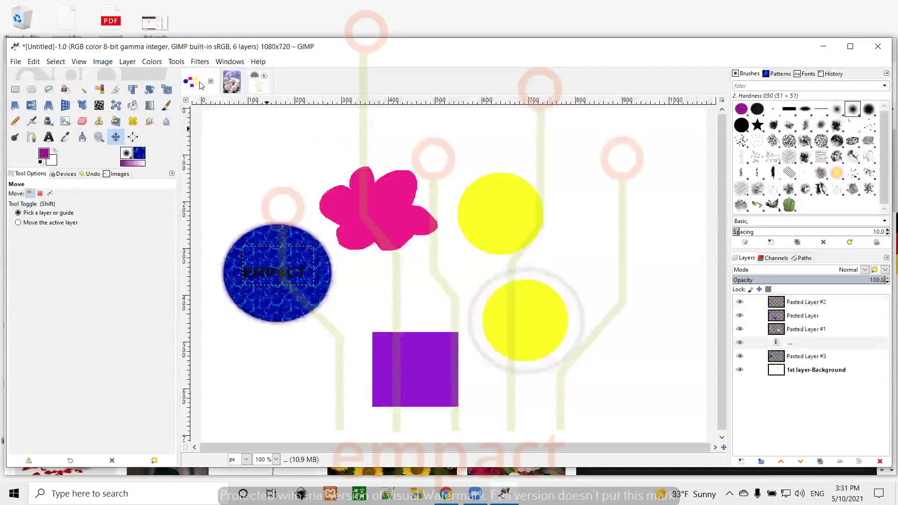
pyautogui.click(228, 89)
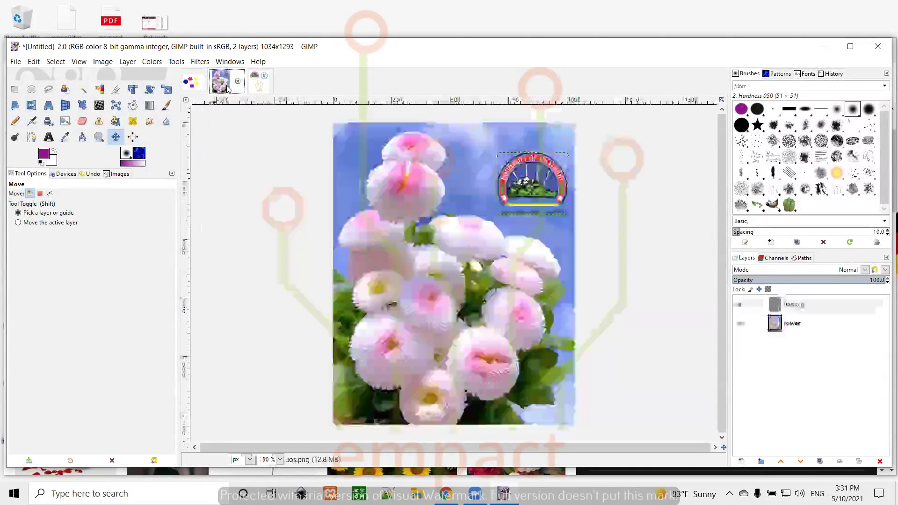
pyautogui.click(258, 84)
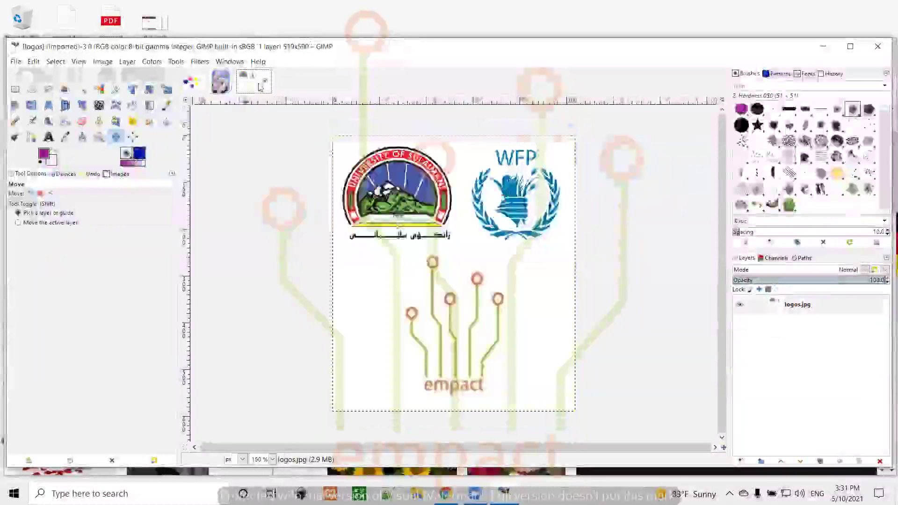
pyautogui.click(195, 83)
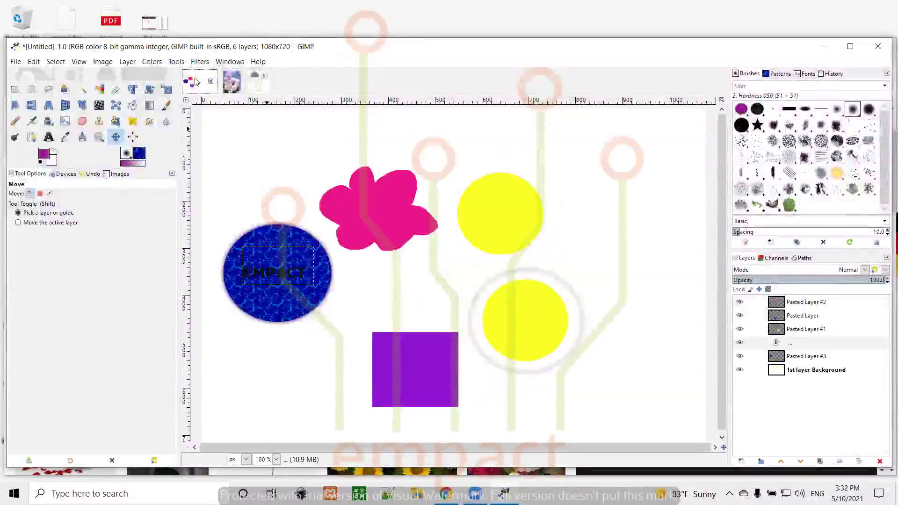